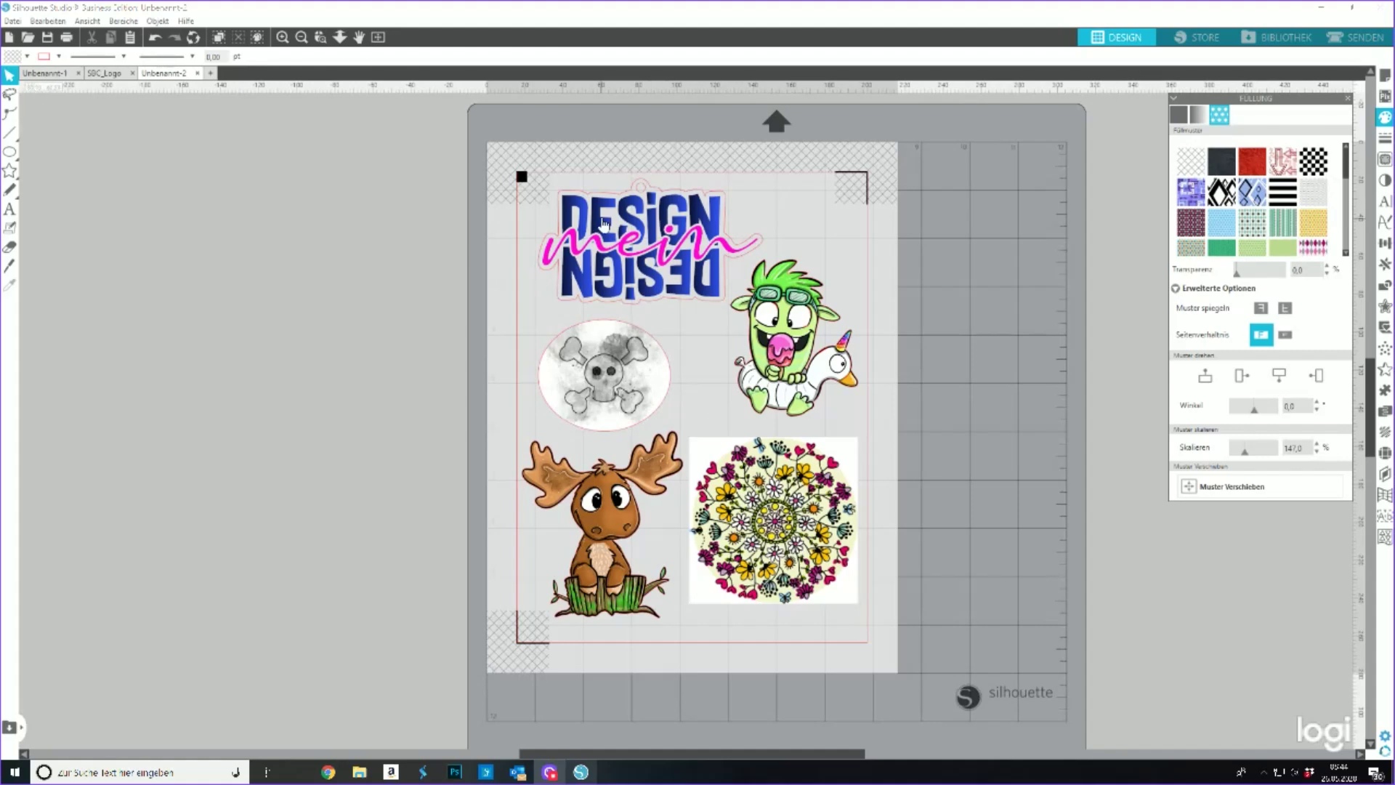
# - Draw two small circles about 6 mm across as hanging holes, one inside the skull oval's upper edge and one below the mandala
pyautogui.click(7, 155)
pyautogui.moveTo(9, 153)
pyautogui.click(68, 153)
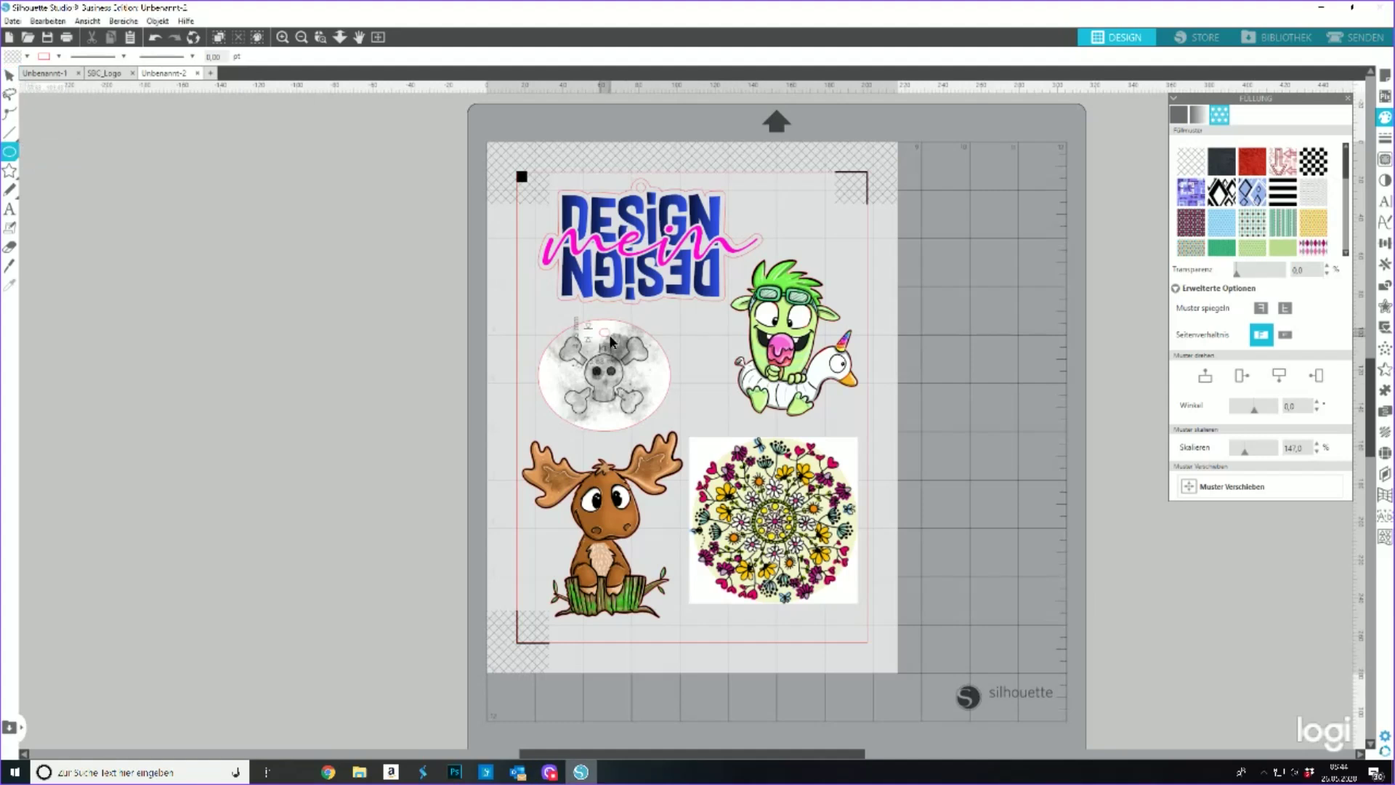
pyautogui.moveTo(612, 340); pyautogui.dragTo(599, 329)
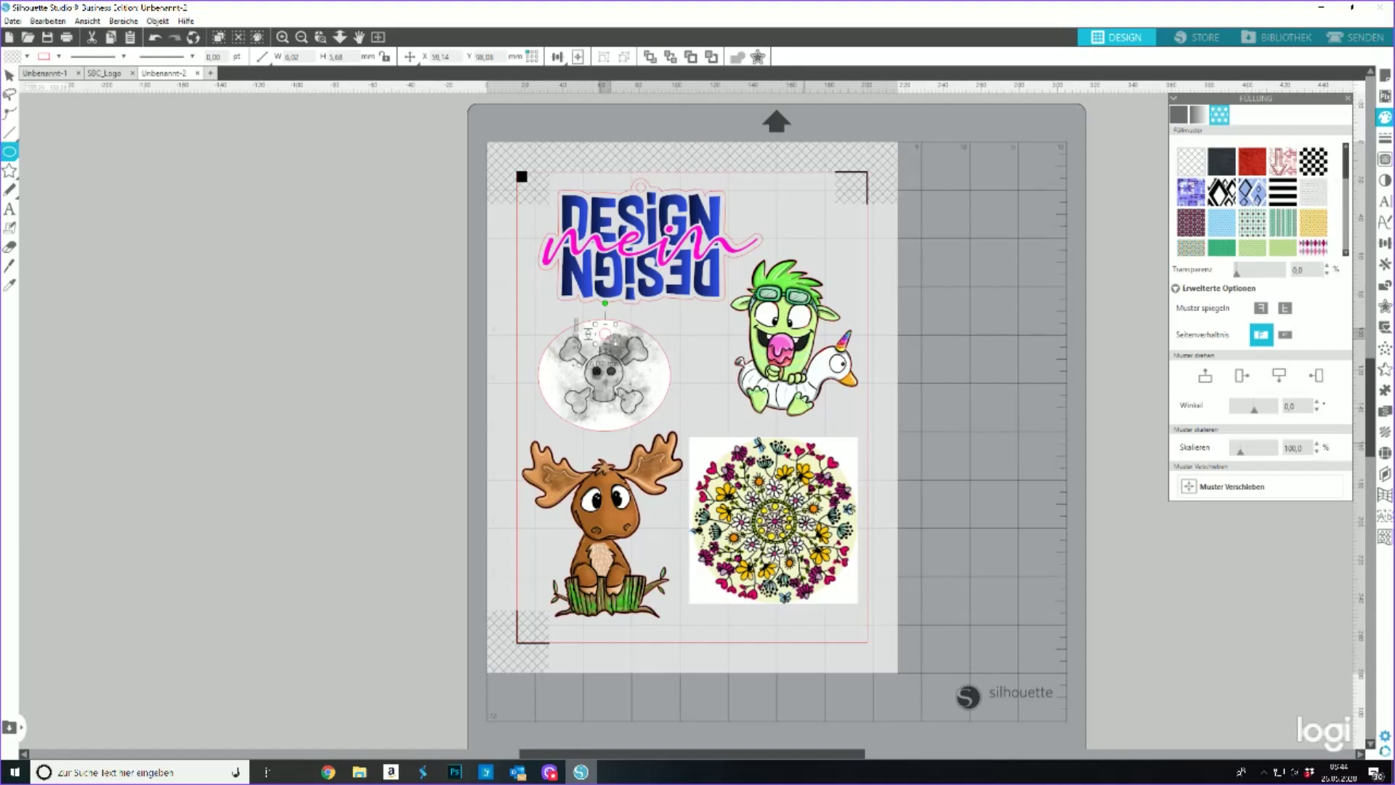
pyautogui.moveTo(772, 613); pyautogui.dragTo(783, 623)
pyautogui.moveTo(599, 451); pyautogui.dragTo(609, 463)
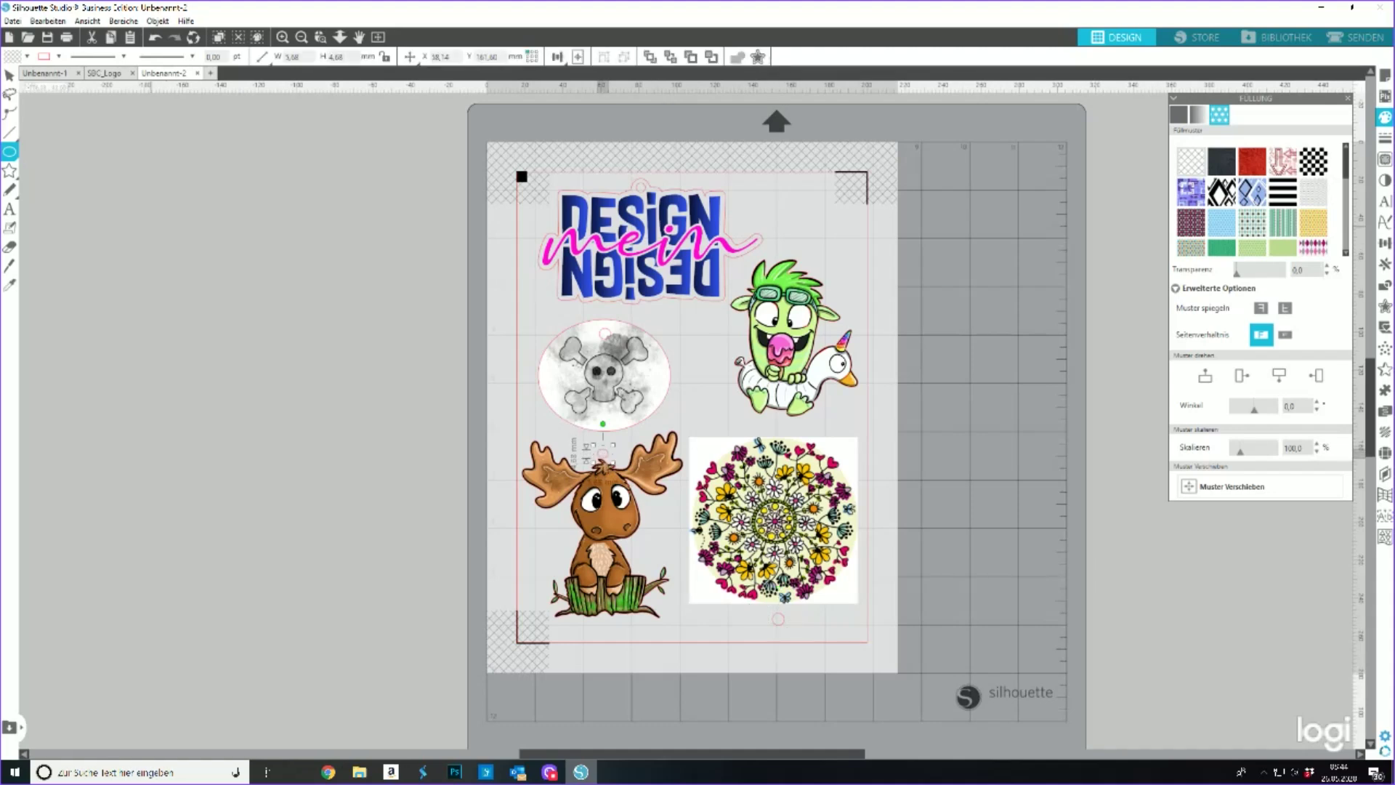
pyautogui.click(10, 76)
pyautogui.press('Delete')
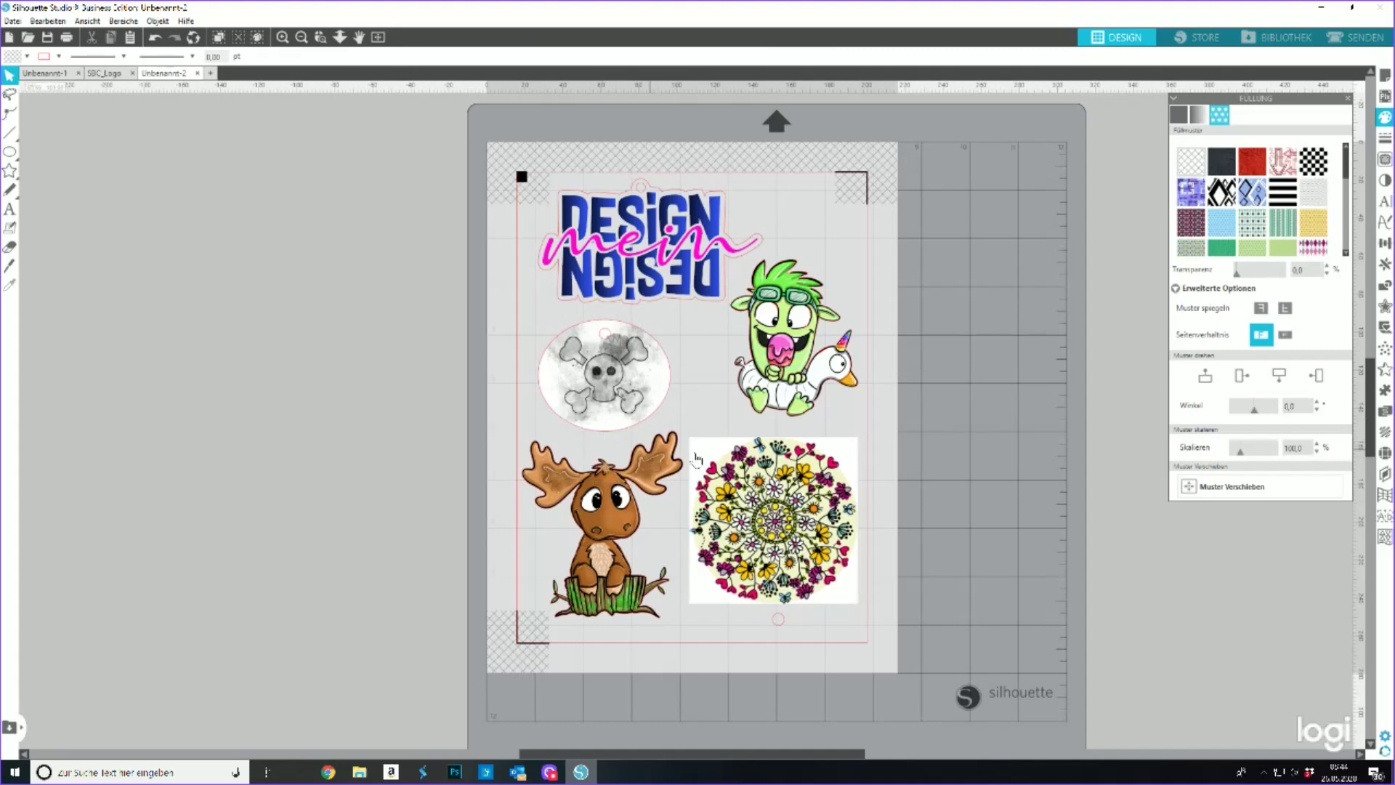
# - Copy the hole circle below the mandala to just above the moose's head and paste one more copy
pyautogui.click(777, 620)
pyautogui.press('i')
pyautogui.press('v')
pyautogui.moveTo(778, 619); pyautogui.dragTo(601, 455)
pyautogui.hotkey('ctrl', 'c')
pyautogui.hotkey('ctrl', 'v')
pyautogui.press('v')
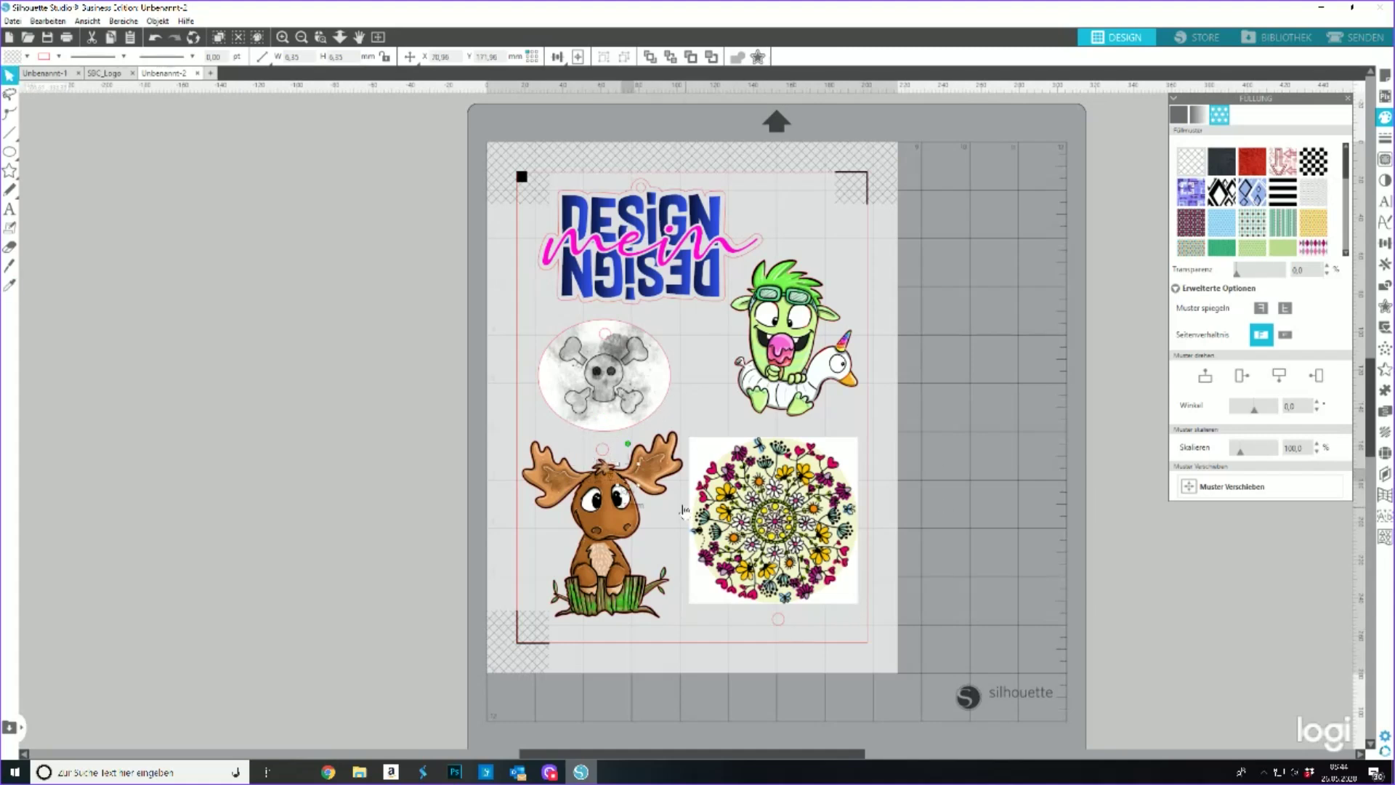
# - Place the spare hole circle above the green monster's head and keep the moose centred beneath its own hole
pyautogui.moveTo(627, 488); pyautogui.dragTo(620, 517)
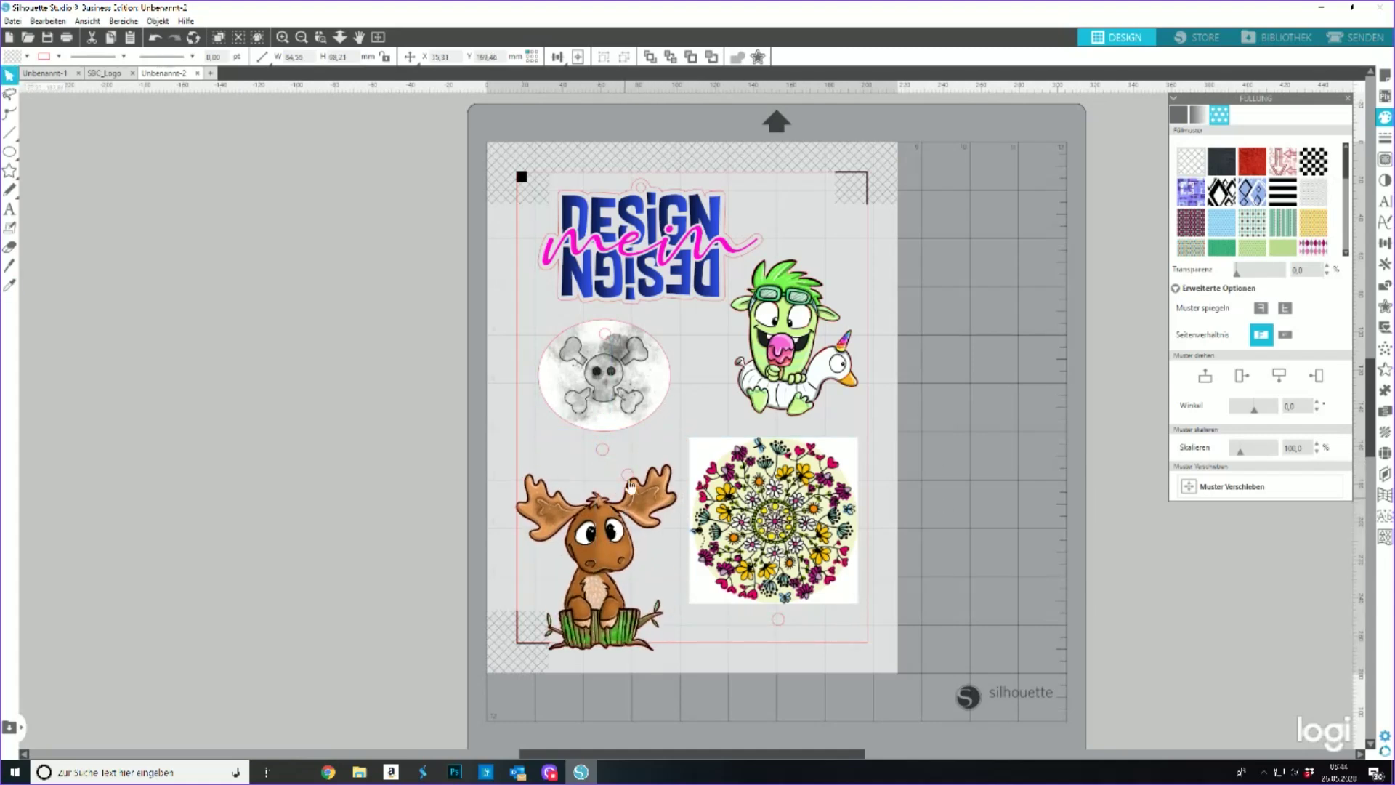
pyautogui.moveTo(787, 250); pyautogui.dragTo(790, 244)
pyautogui.moveTo(643, 516); pyautogui.dragTo(652, 483)
pyautogui.click(732, 407)
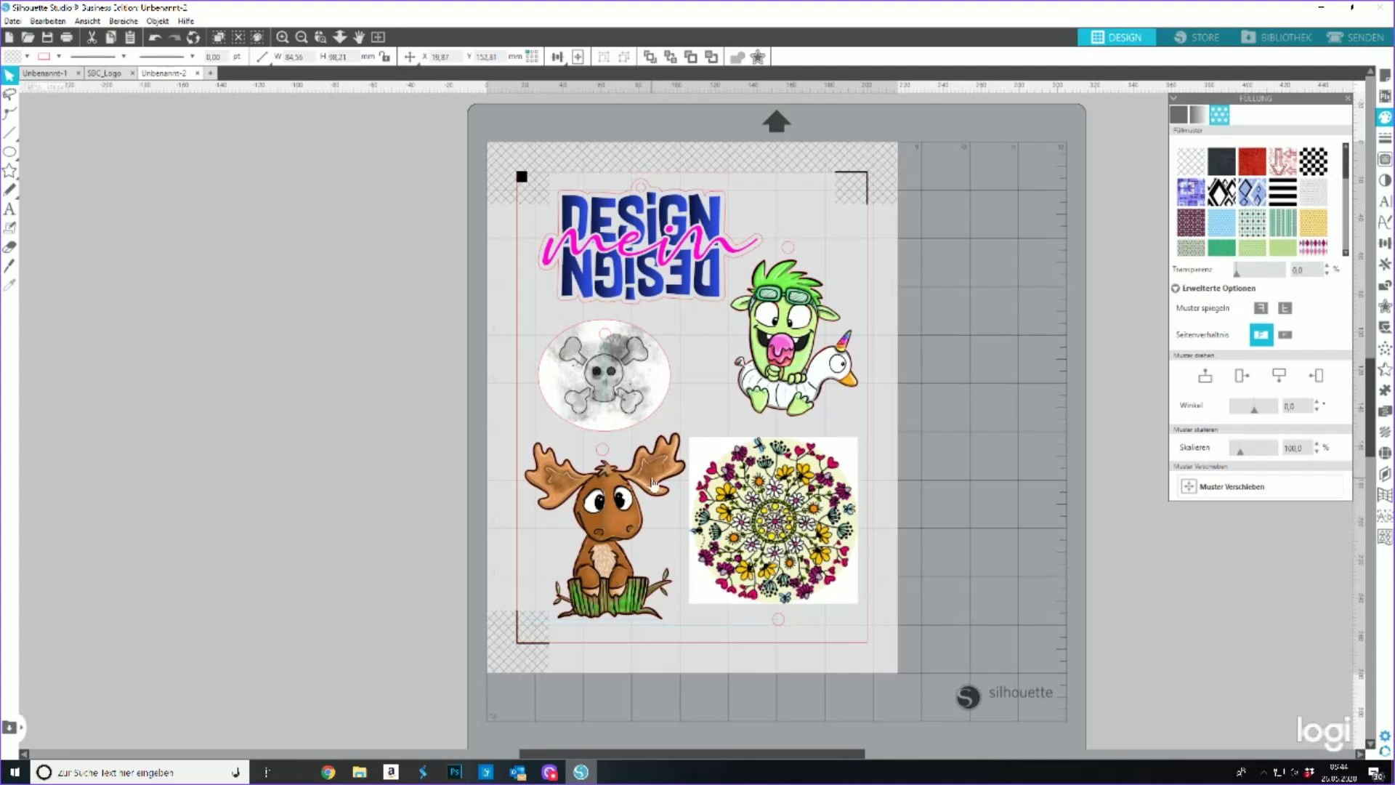
# - Group the green monster with the hole circle above its head and open the Offset settings
pyautogui.click(792, 248)
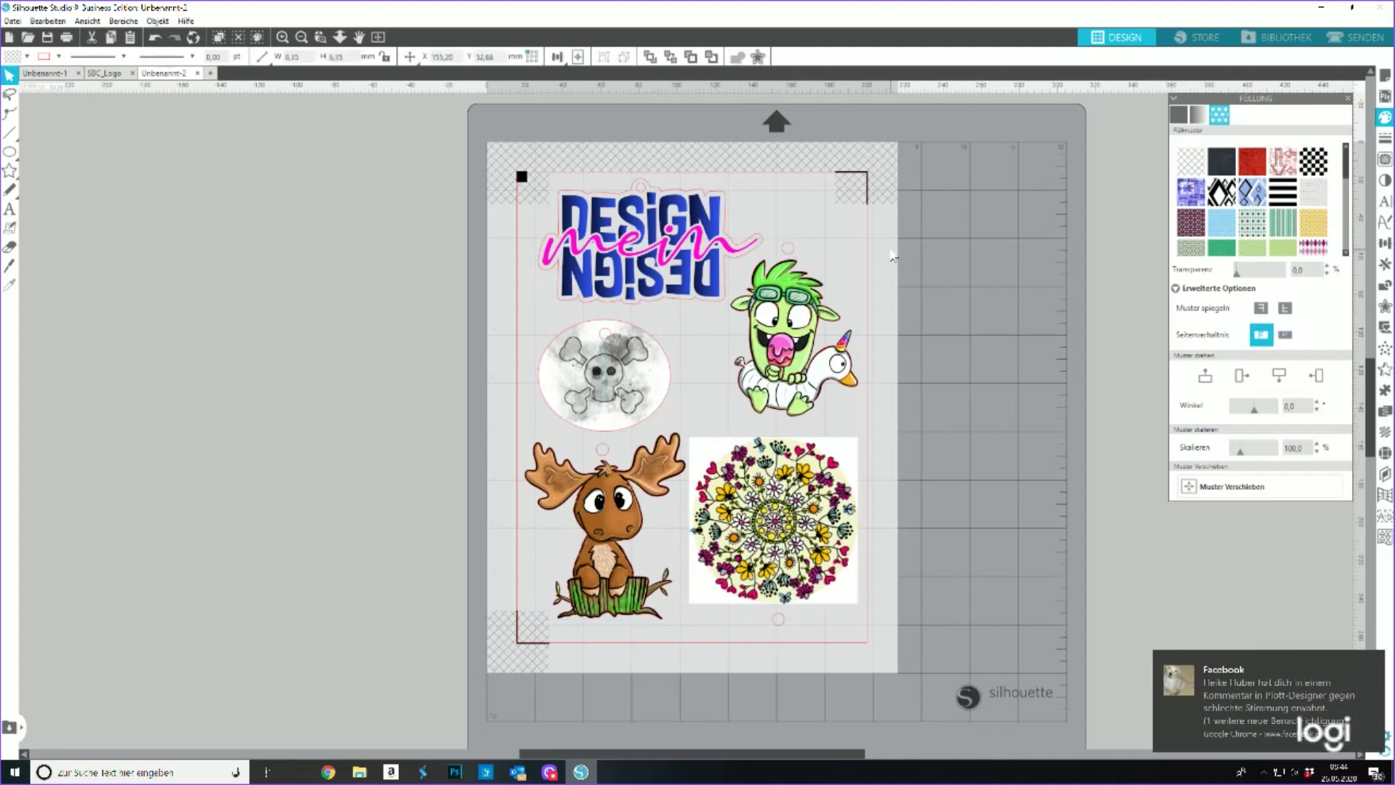
pyautogui.click(797, 305)
pyautogui.rightClick(797, 305)
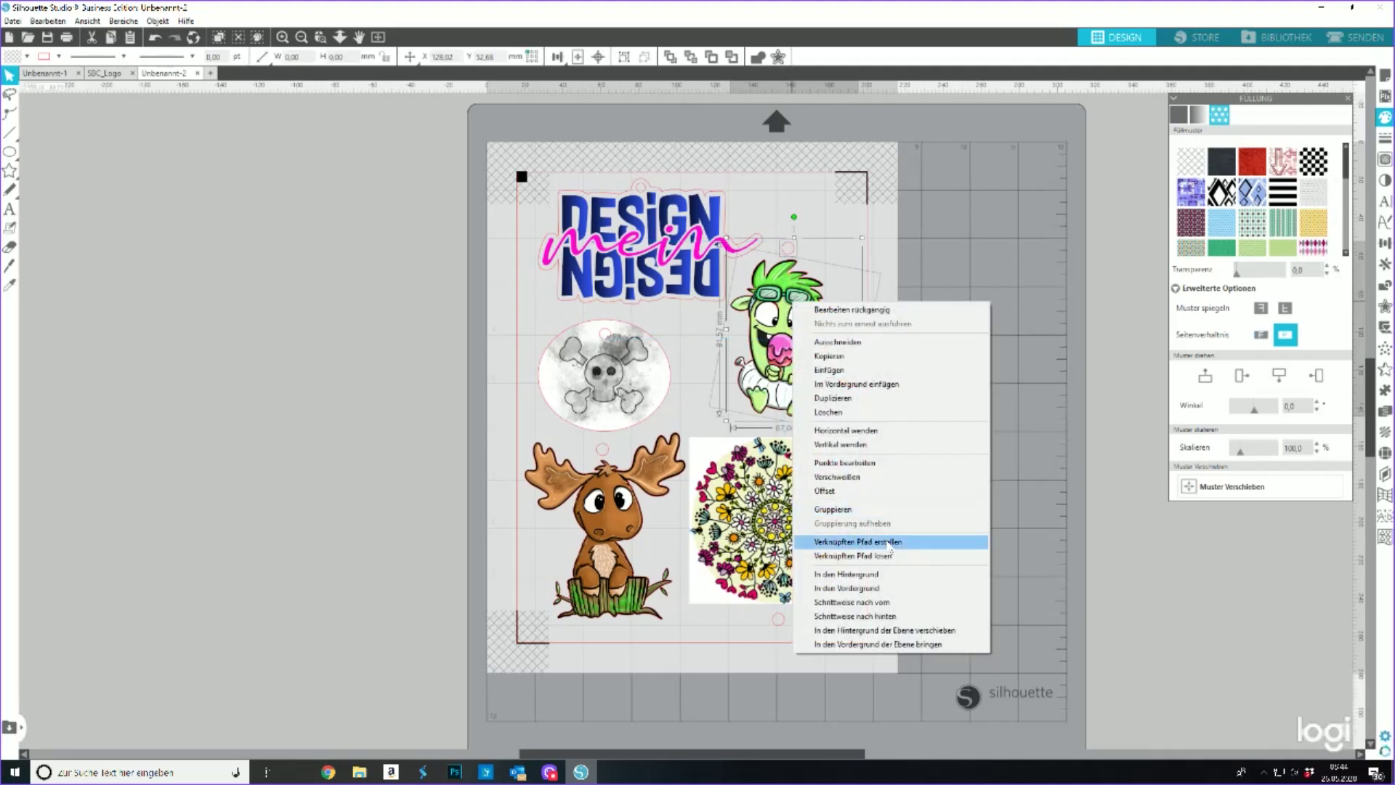
pyautogui.click(832, 509)
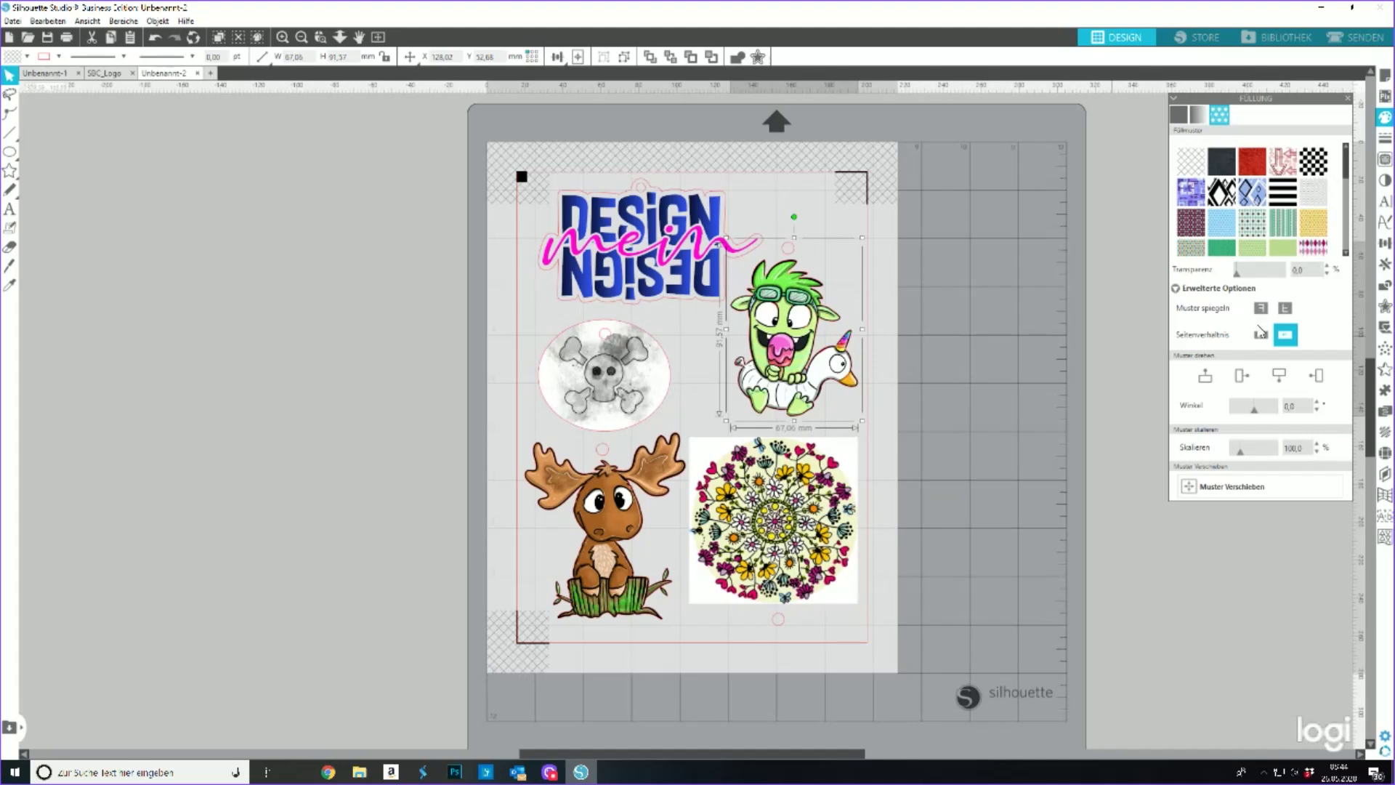
pyautogui.click(1385, 285)
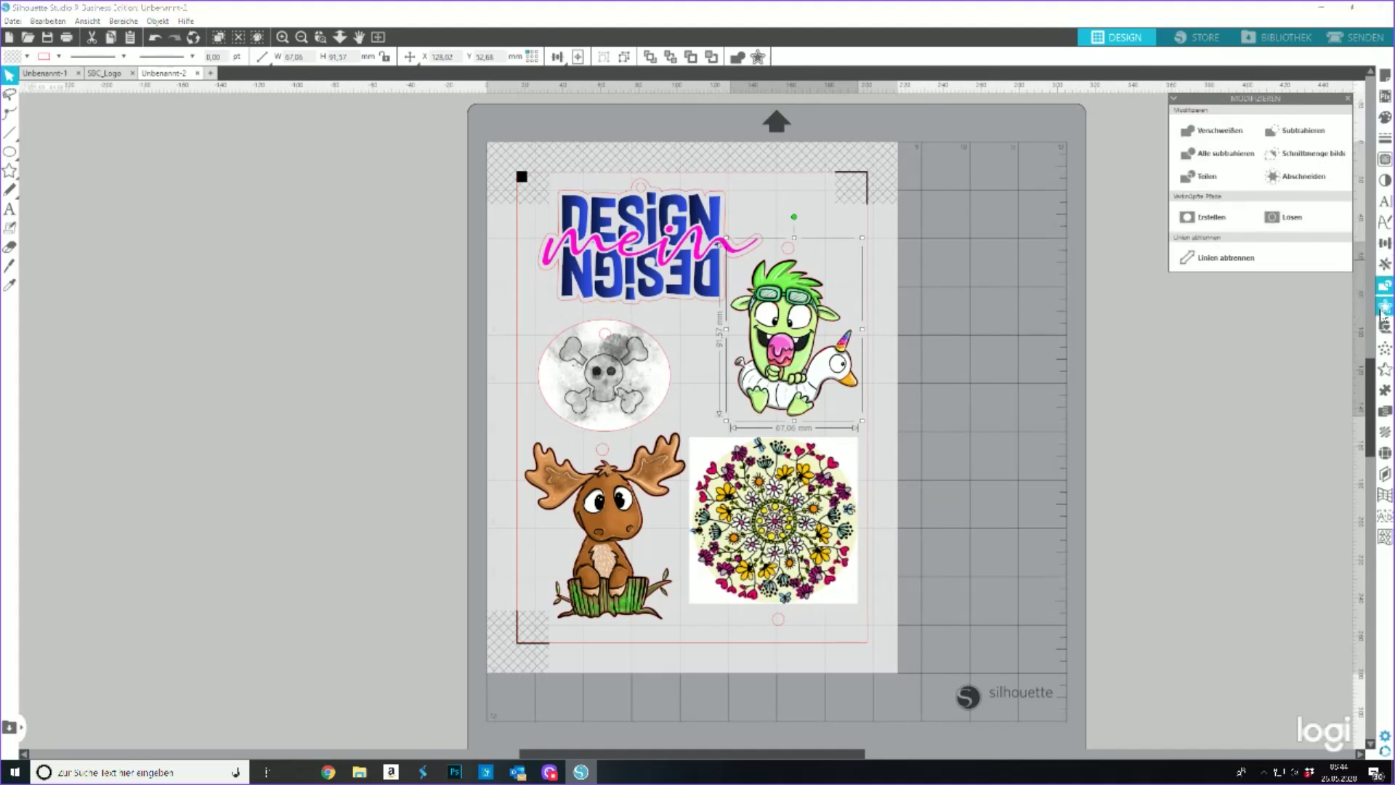
pyautogui.click(1384, 307)
pyautogui.click(1215, 134)
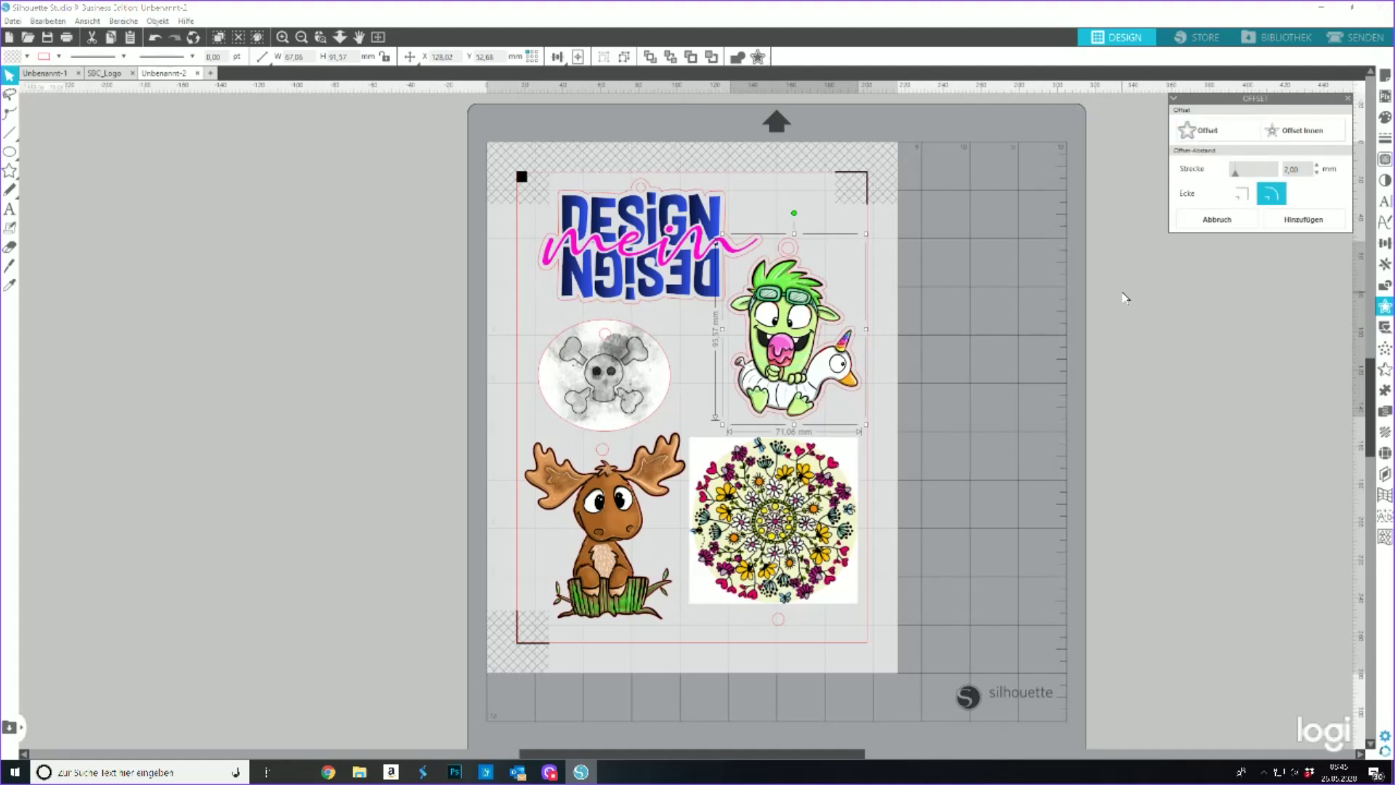
pyautogui.click(797, 261)
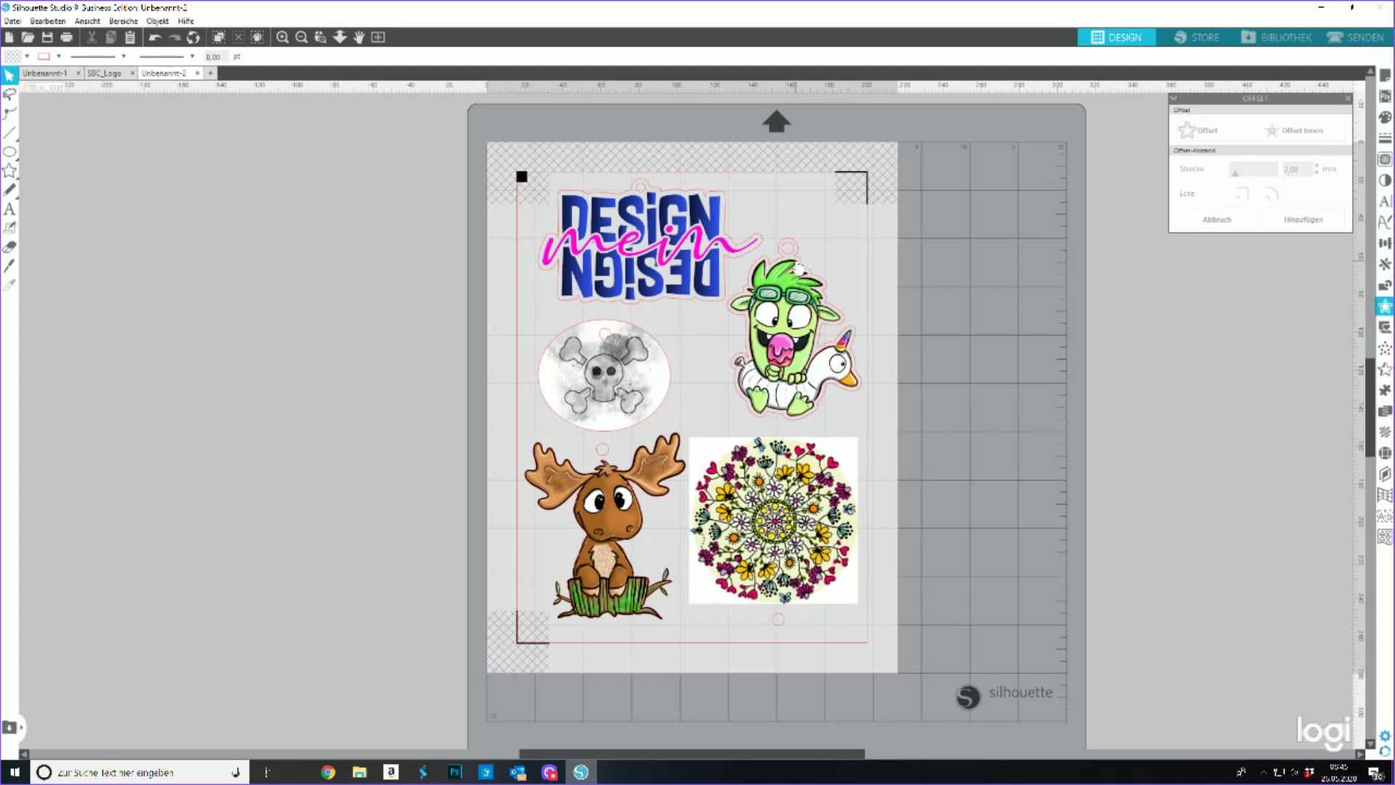
pyautogui.click(157, 38)
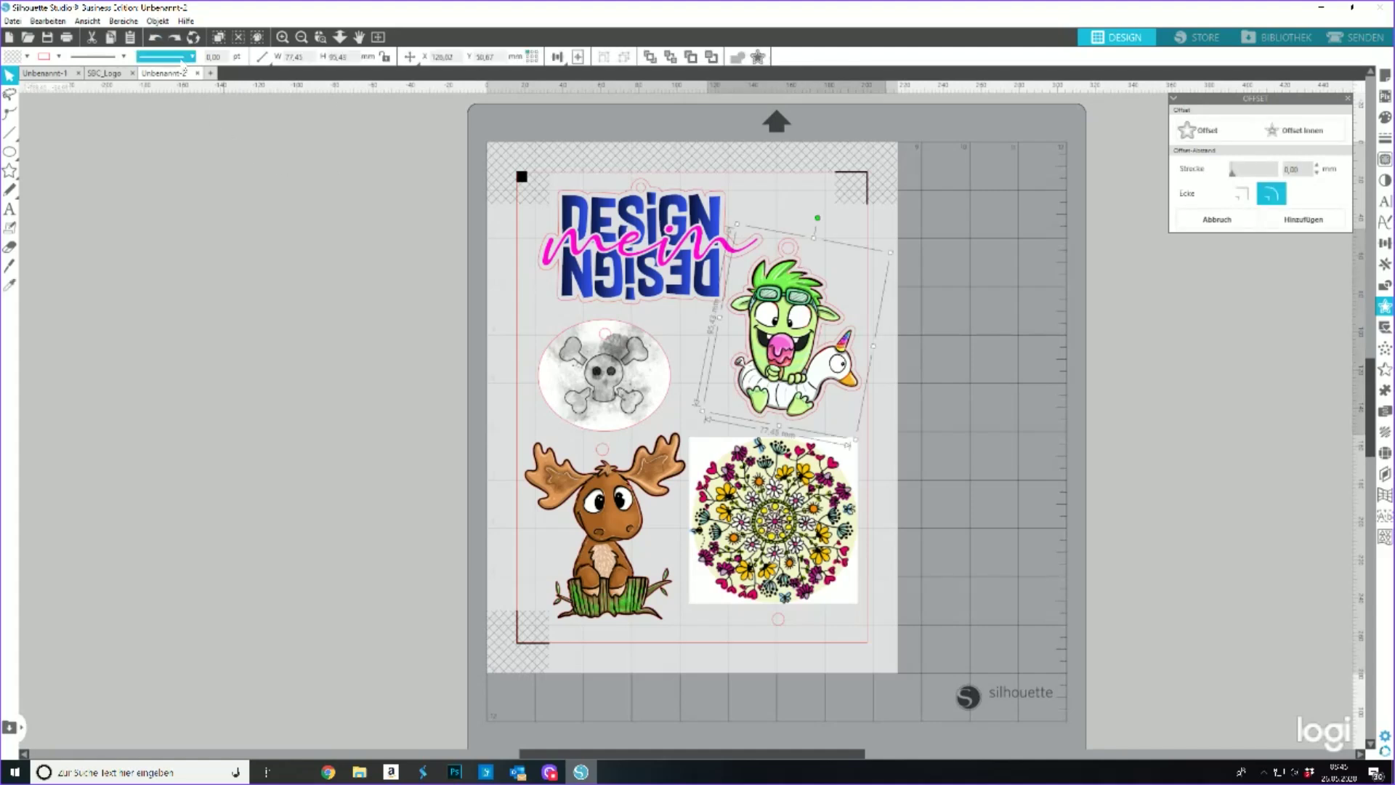
pyautogui.click(158, 41)
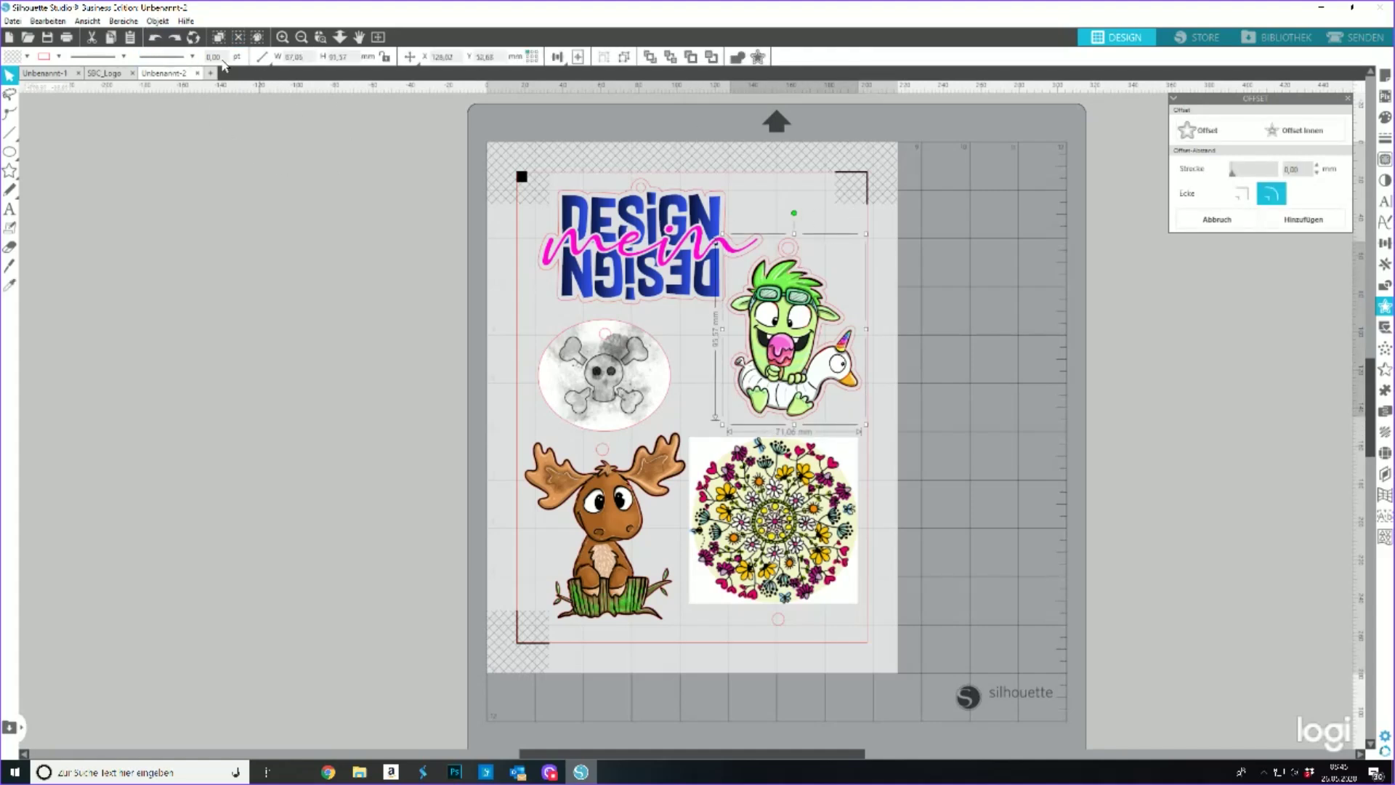
pyautogui.click(154, 41)
# - Create a rounded 2.80 mm offset outline around the green monster and its hole
pyautogui.click(1207, 135)
pyautogui.click(1317, 167)
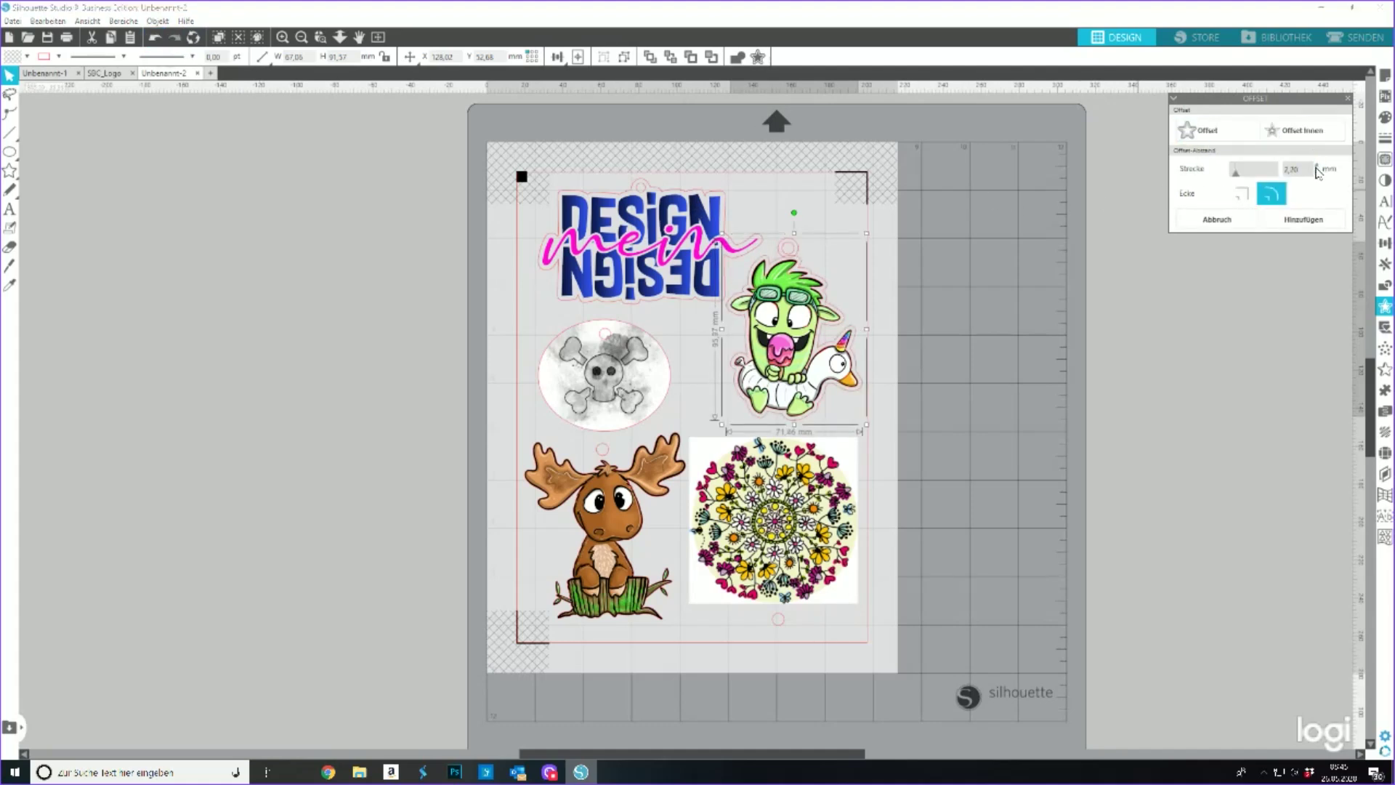
pyautogui.click(1317, 167)
pyautogui.click(1316, 167)
pyautogui.click(1317, 167)
pyautogui.click(1317, 167)
pyautogui.click(1316, 167)
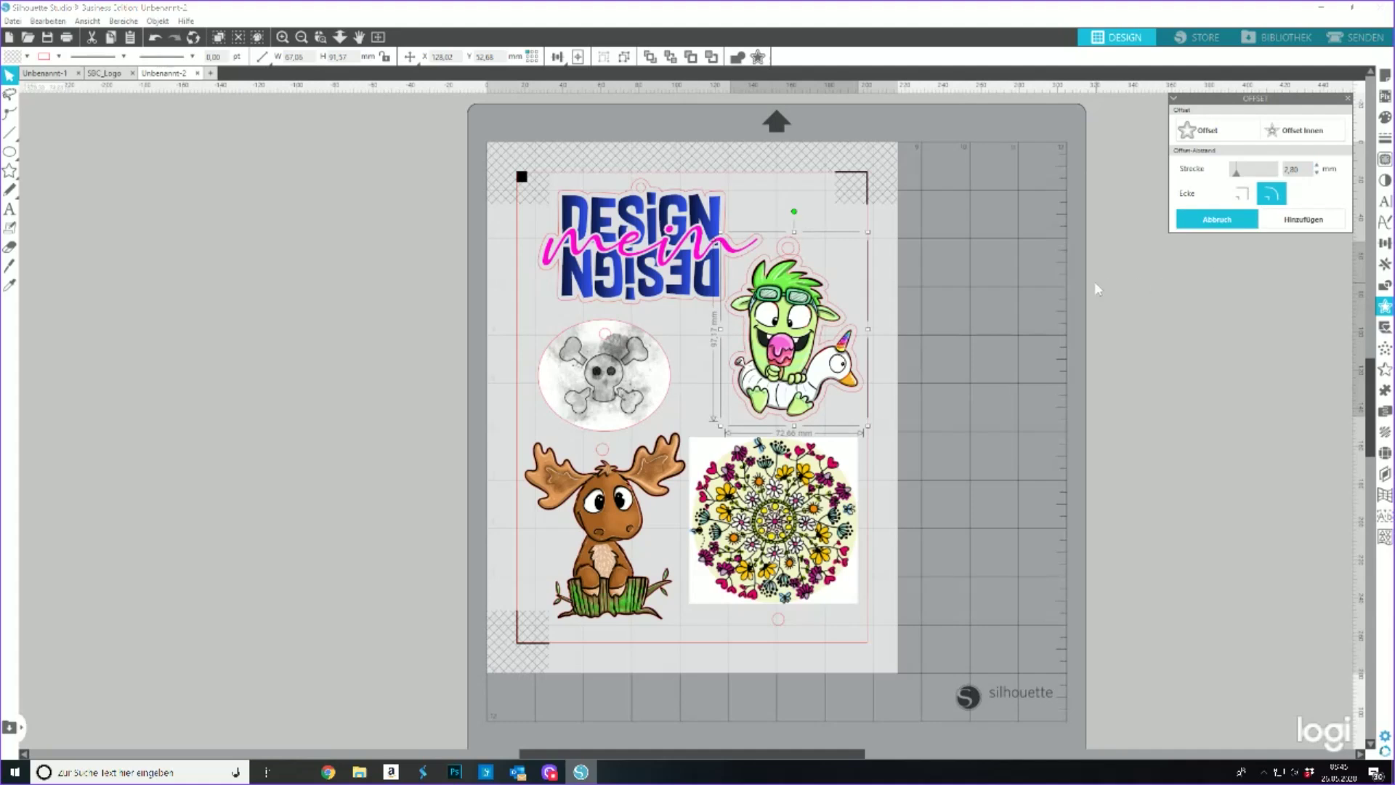
pyautogui.click(1079, 299)
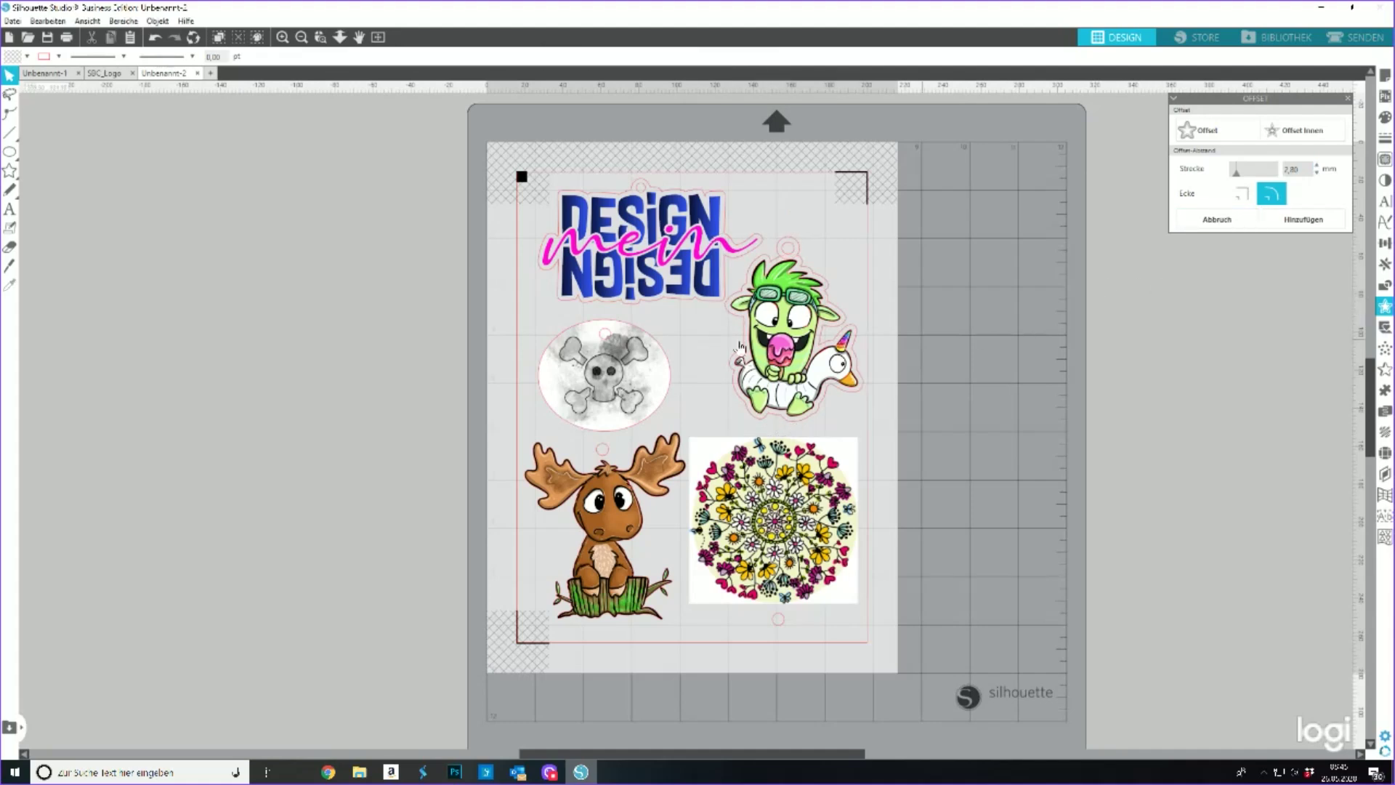
# - Move the skull's hole circle from the top to the left side of the oval and duplicate it
pyautogui.click(603, 343)
pyautogui.moveTo(605, 345); pyautogui.dragTo(545, 380)
pyautogui.hotkey('ctrl', 'c')
pyautogui.hotkey('ctrl', 'v')
pyautogui.press('v')
# - Place the duplicate hole level with the first at the oval's right side, and fit the skull oval between both holes
pyautogui.moveTo(566, 409); pyautogui.dragTo(428, 412)
pyautogui.click(538, 405)
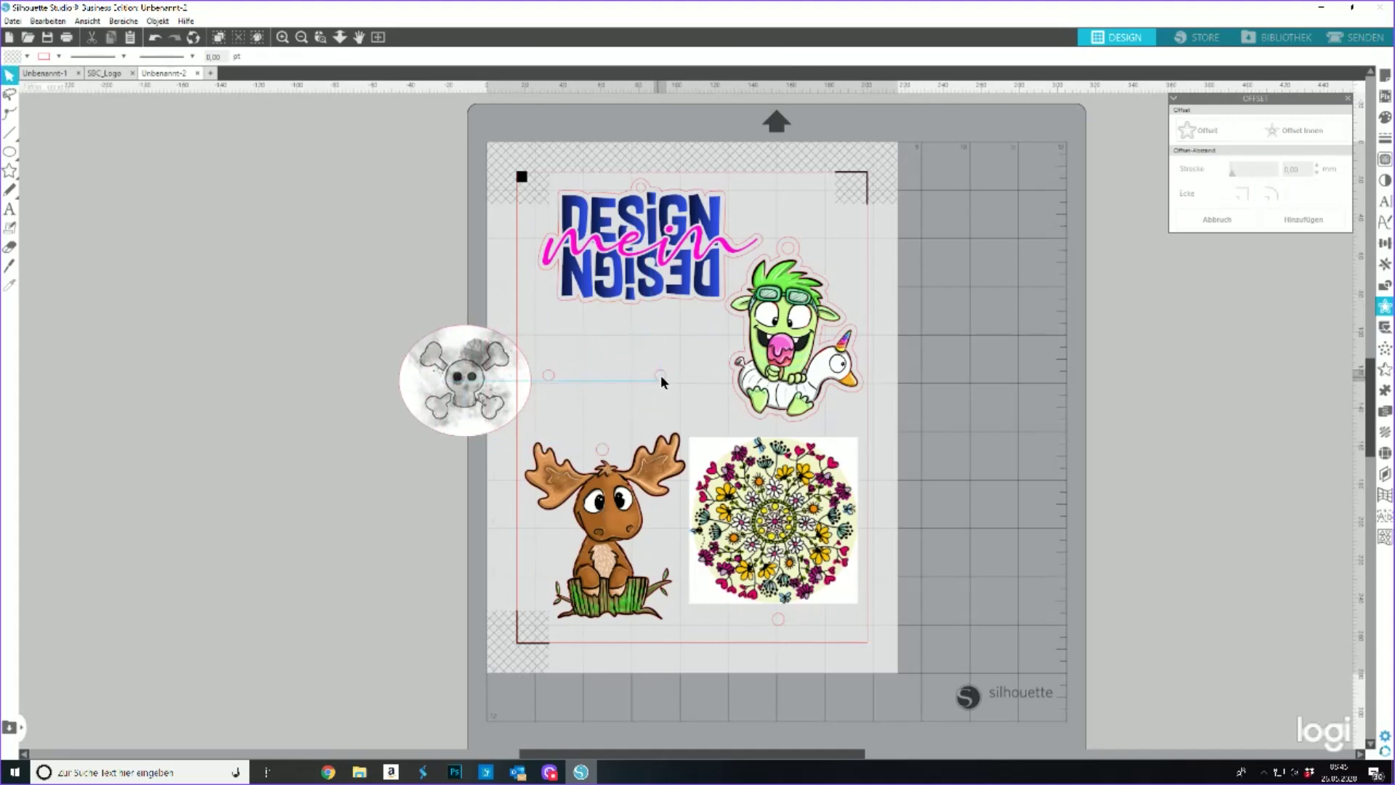
pyautogui.moveTo(482, 410); pyautogui.dragTo(618, 405)
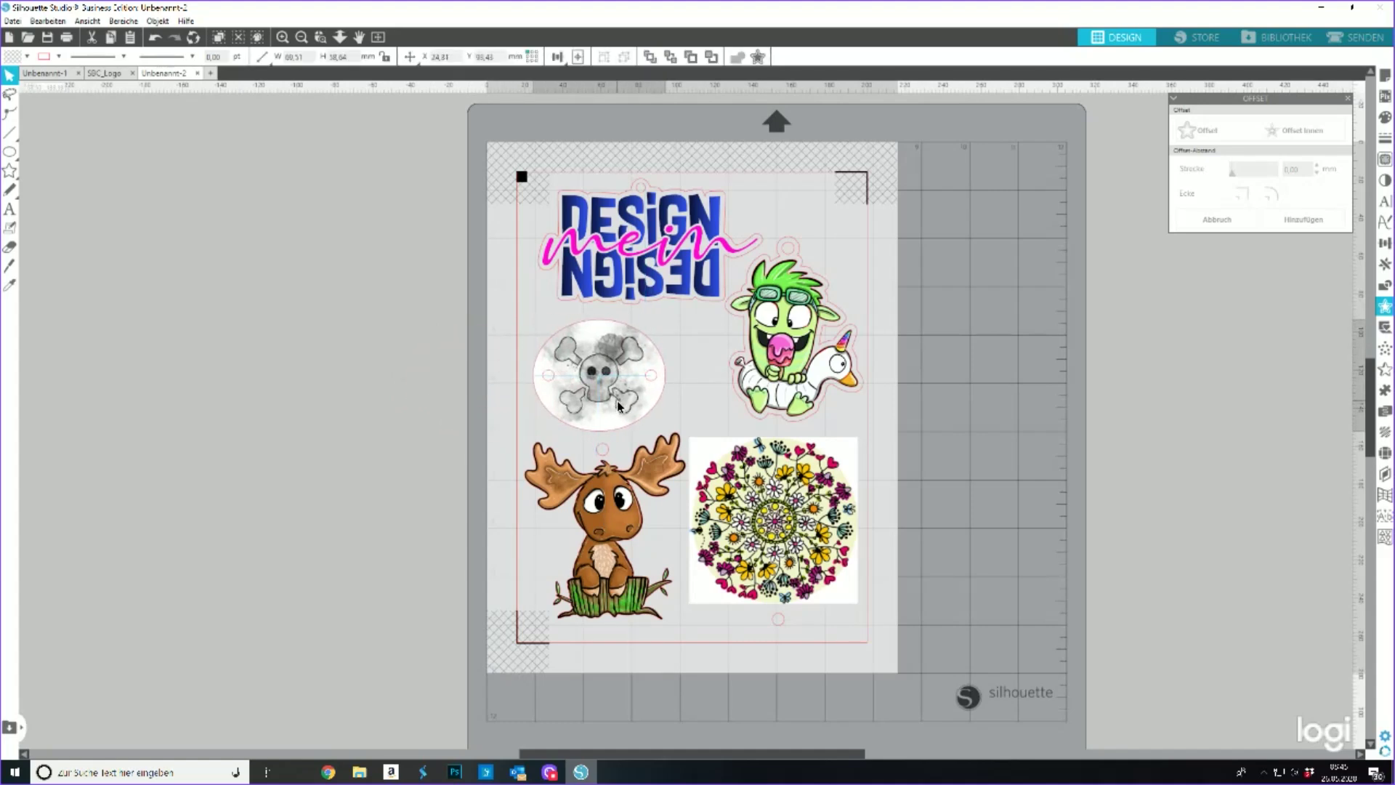
pyautogui.moveTo(618, 405); pyautogui.dragTo(619, 405)
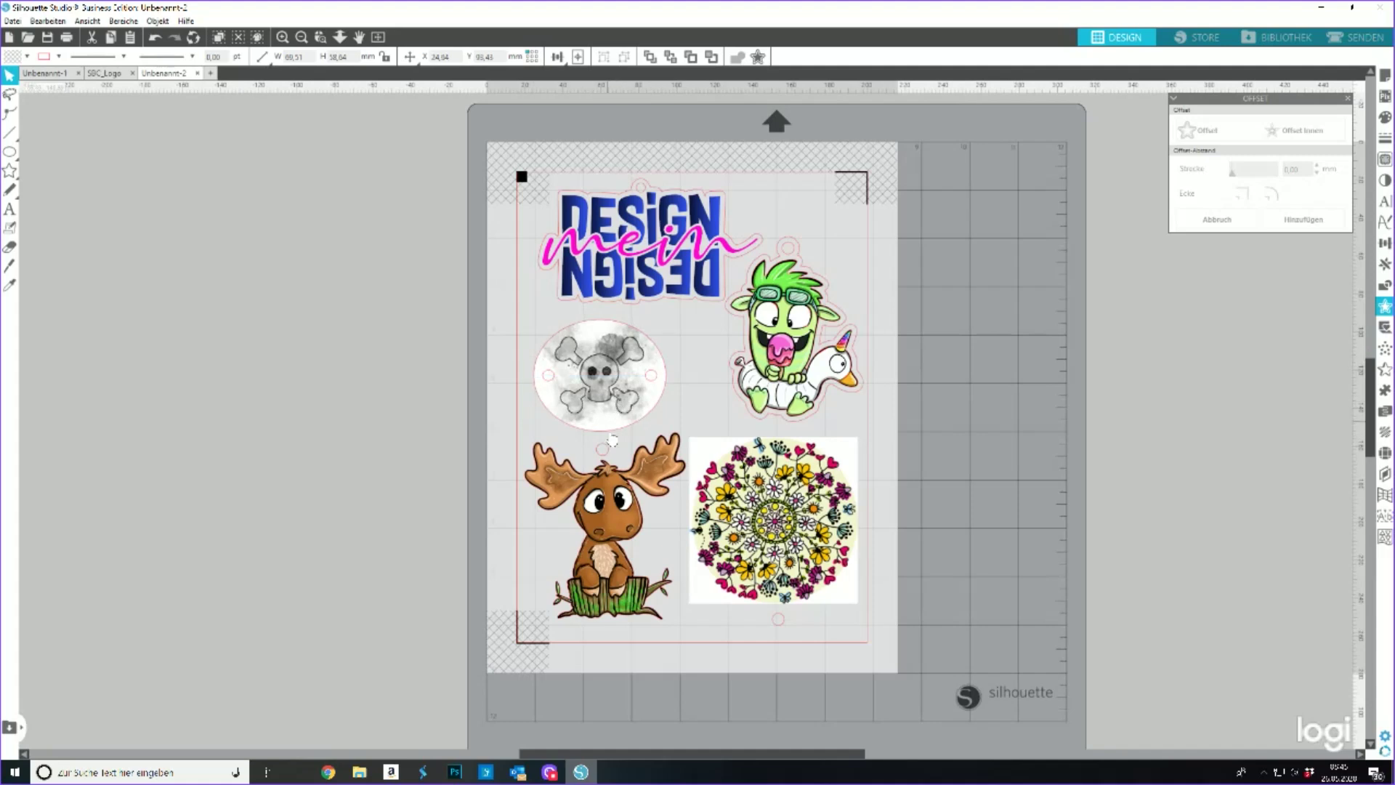
# - Create a rounded 3.40 mm offset outline around the moose and the hole above its head
pyautogui.click(606, 476)
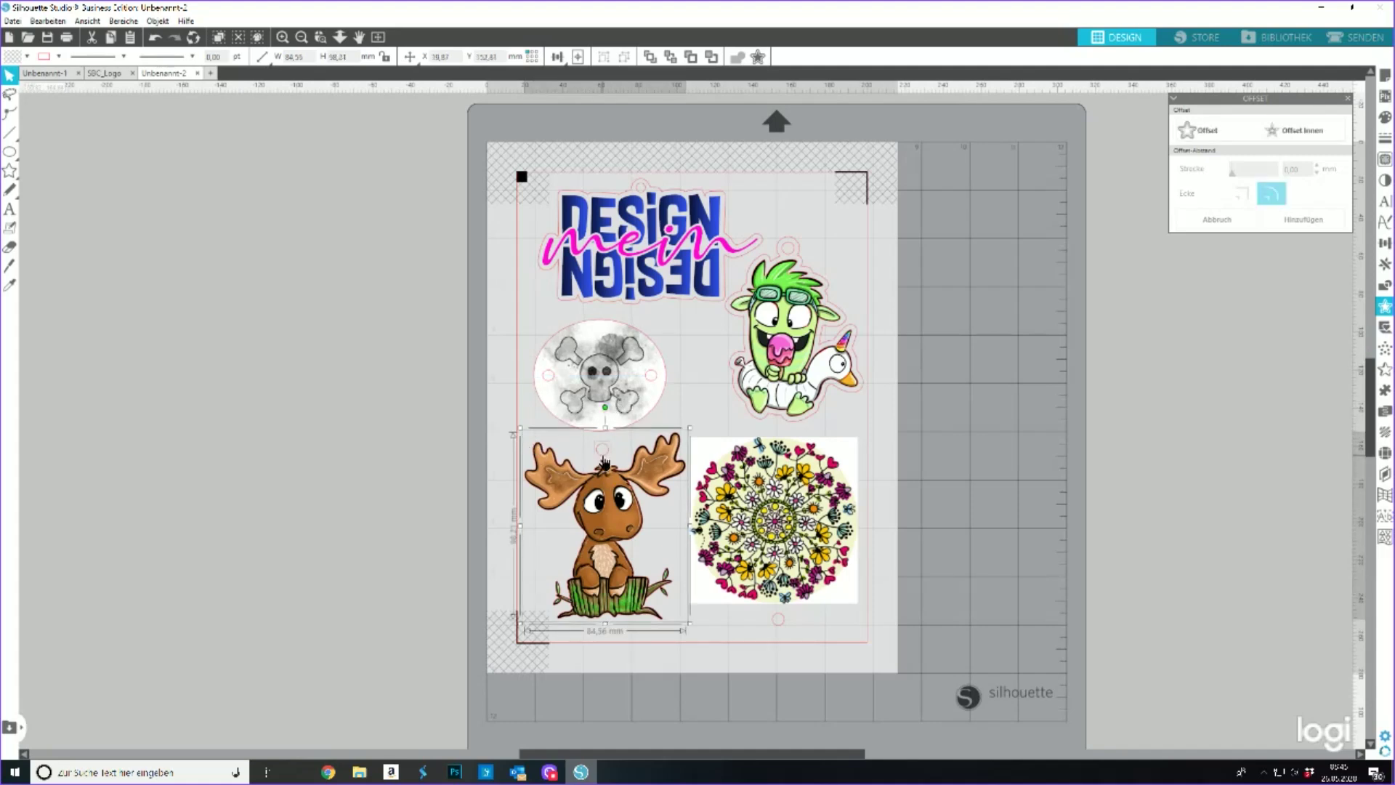
pyautogui.click(1200, 131)
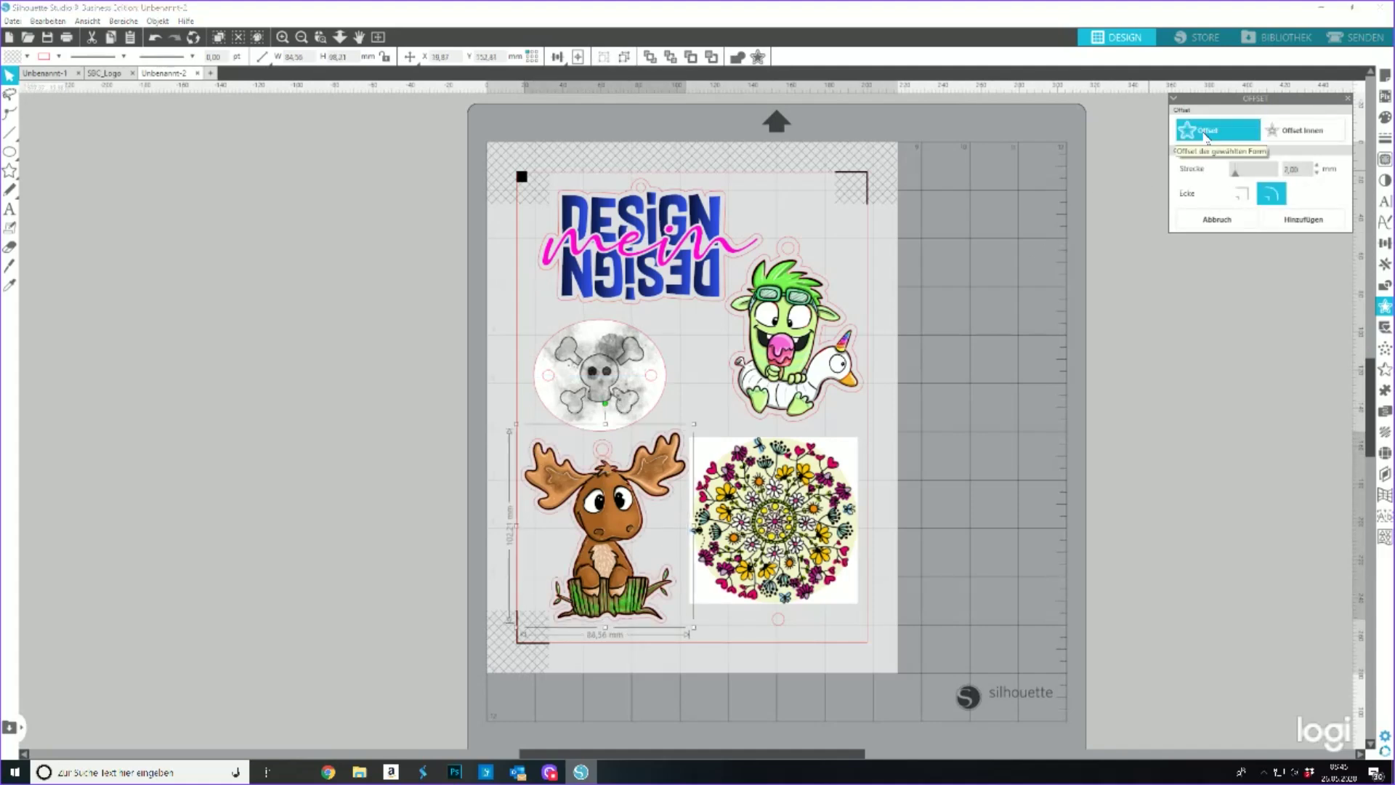
pyautogui.click(1317, 164)
pyautogui.click(1316, 164)
pyautogui.click(1317, 164)
pyautogui.click(1318, 164)
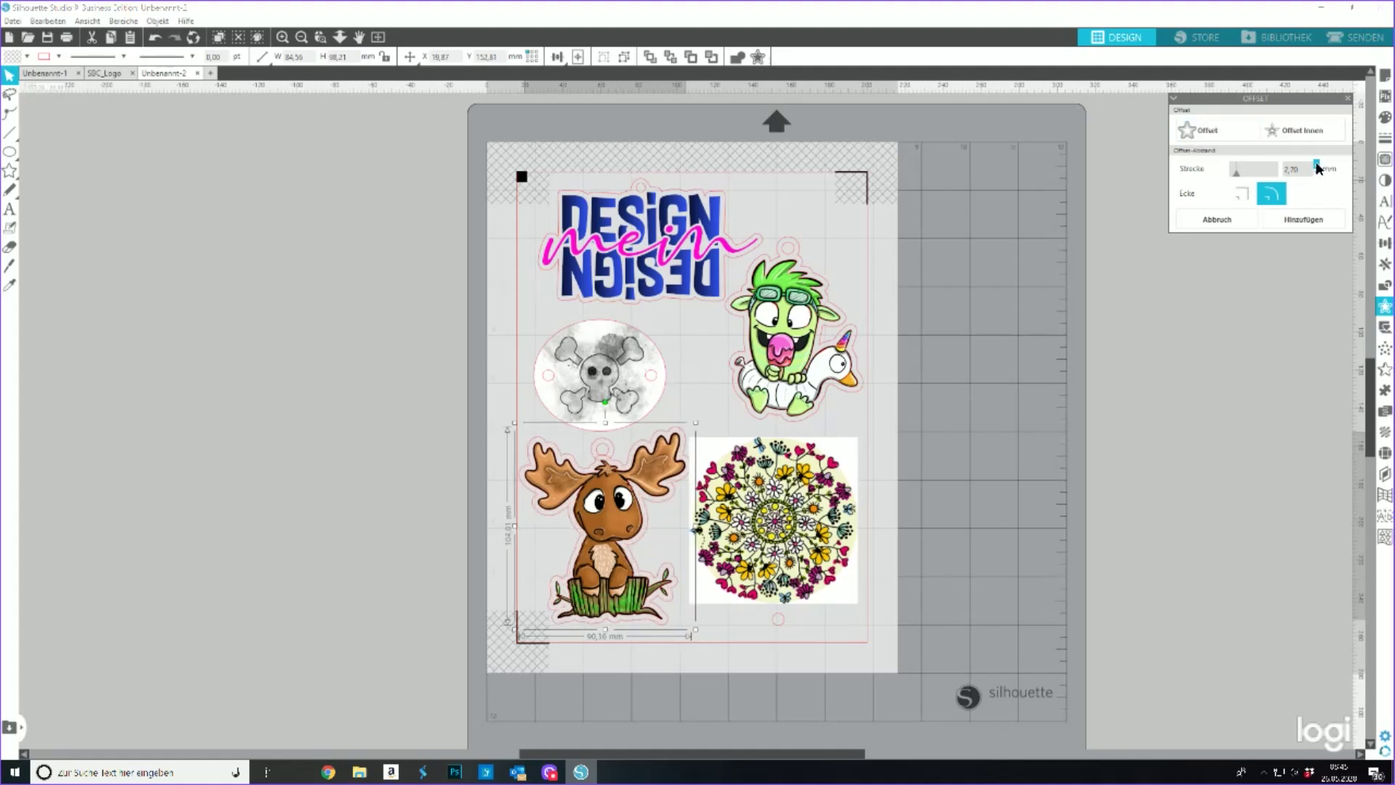
pyautogui.click(1317, 164)
pyautogui.click(1316, 164)
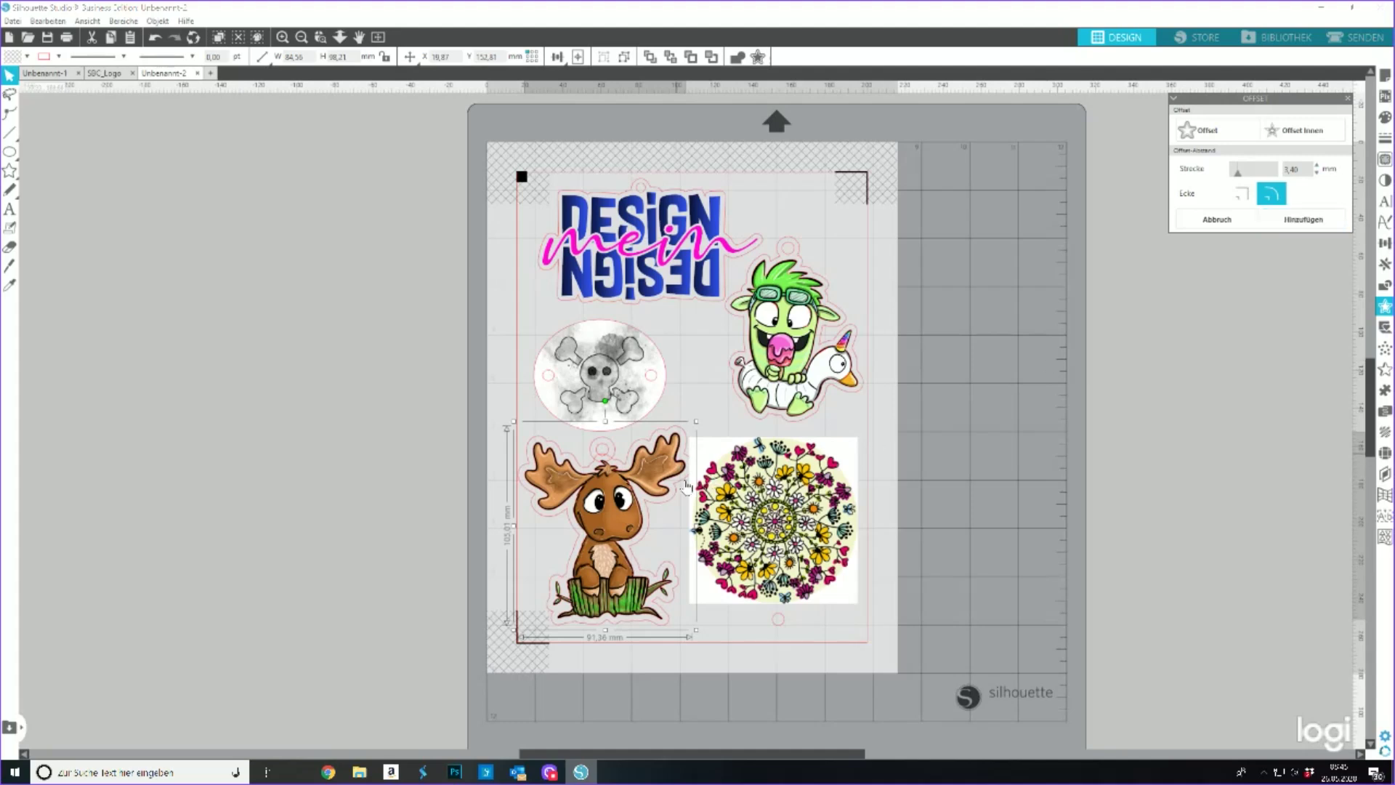
pyautogui.click(1002, 554)
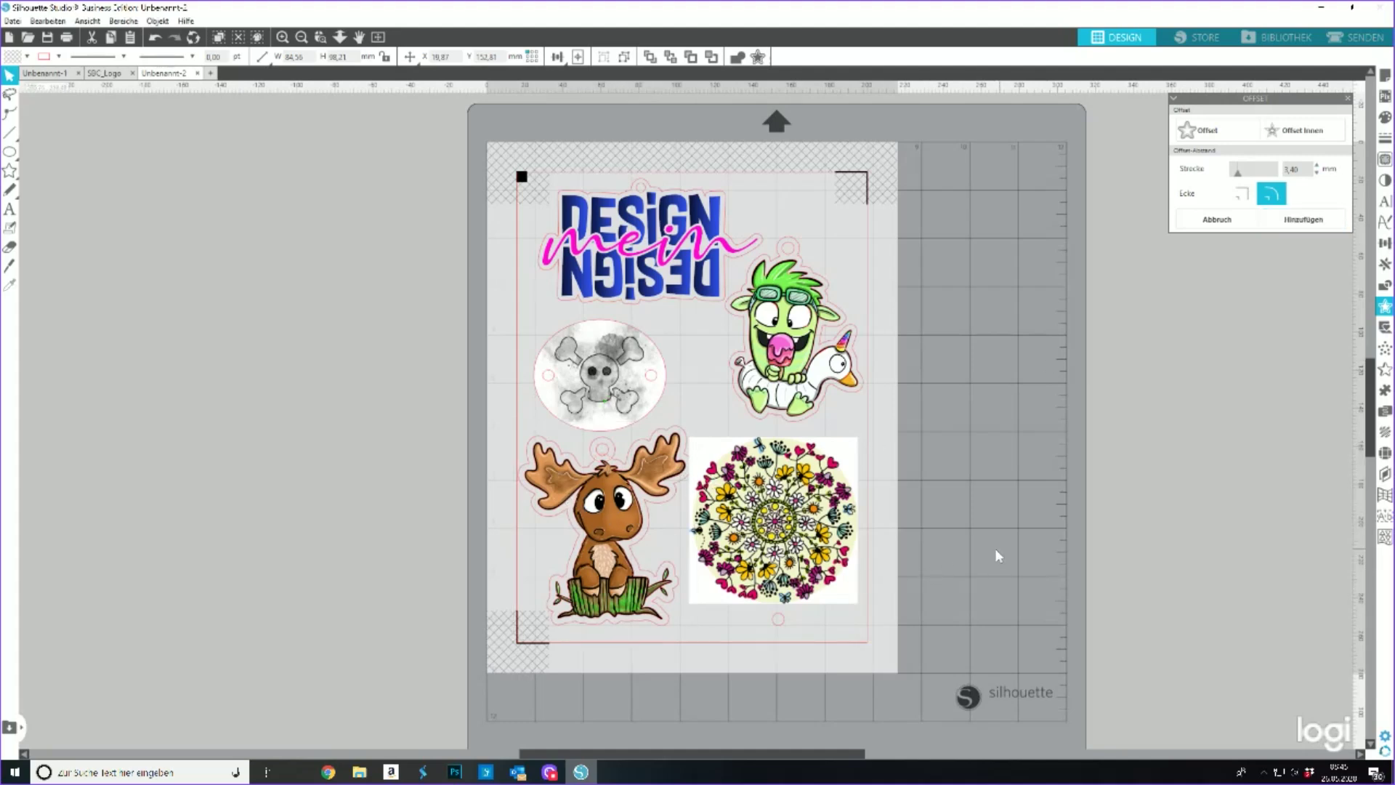
# - Move the mandala off the page to the right and draw an ellipse about 77 × 69 mm below it
pyautogui.moveTo(824, 538); pyautogui.dragTo(1241, 463)
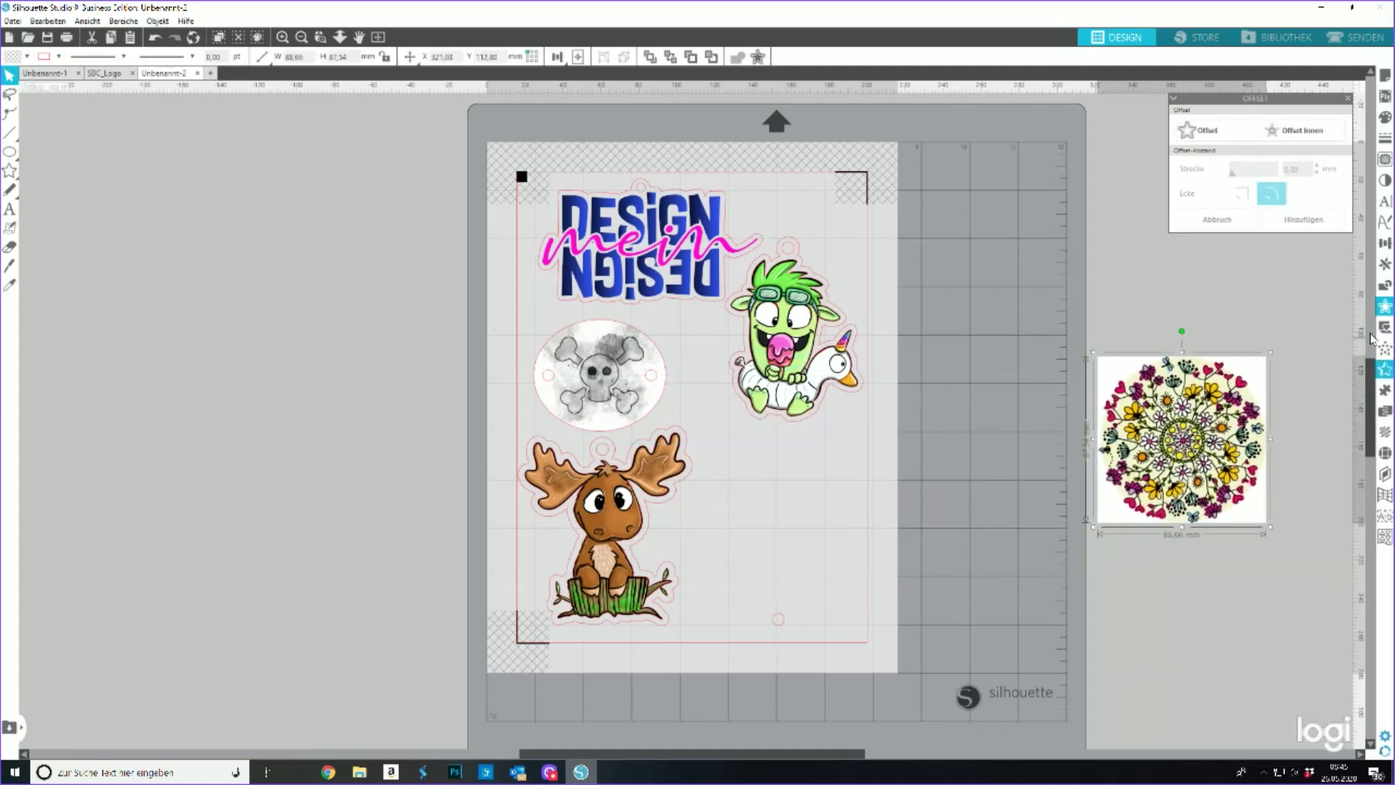
pyautogui.click(8, 151)
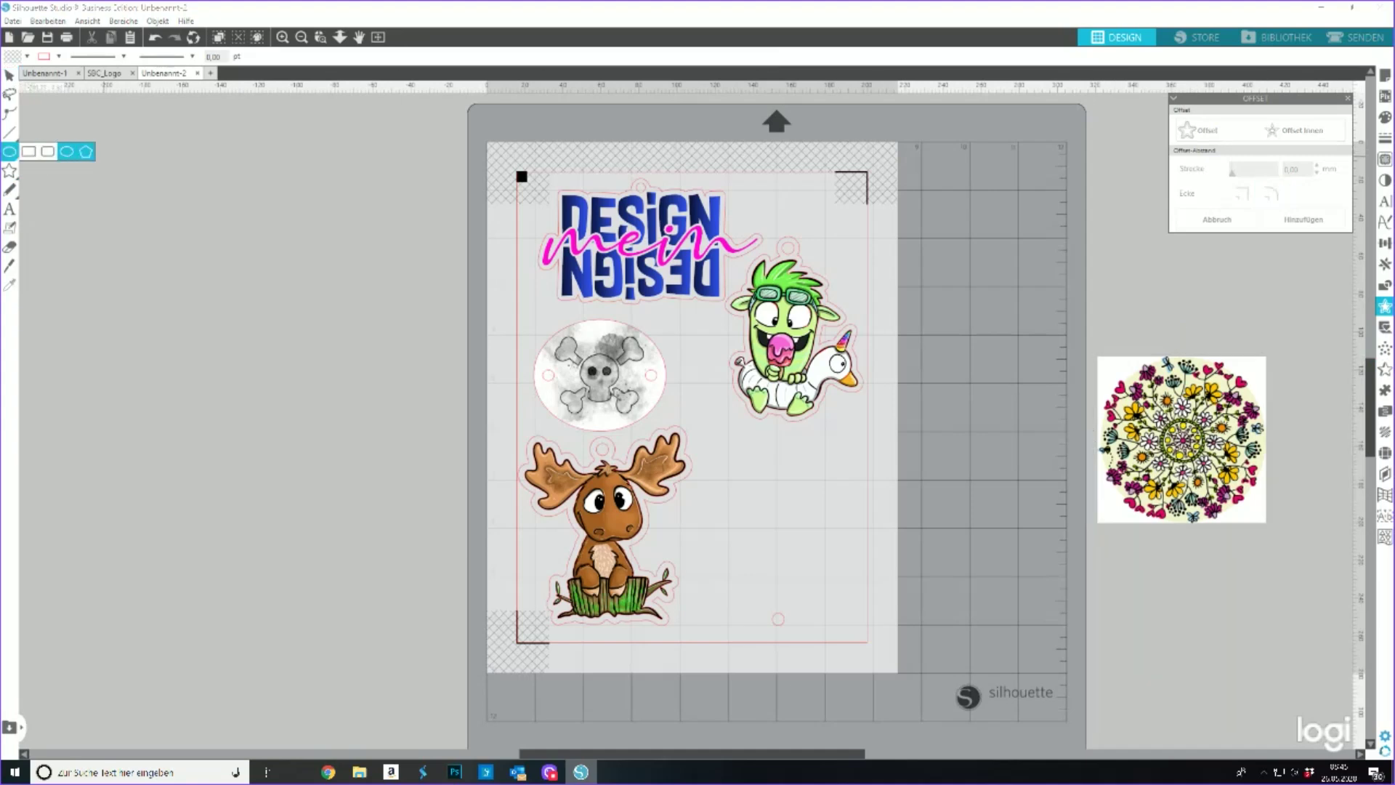
pyautogui.moveTo(1166, 572); pyautogui.dragTo(1319, 709)
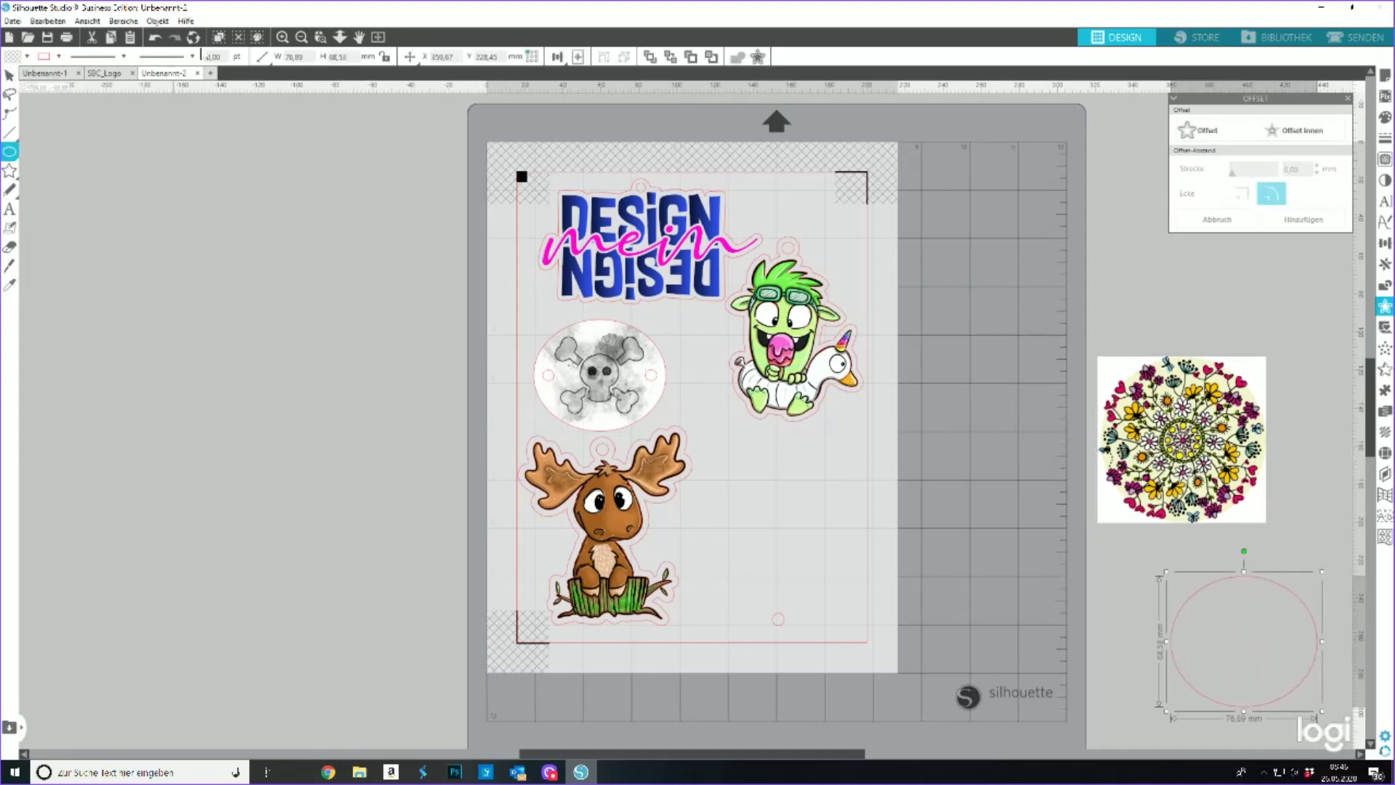
pyautogui.moveTo(304, 57); pyautogui.dragTo(266, 58)
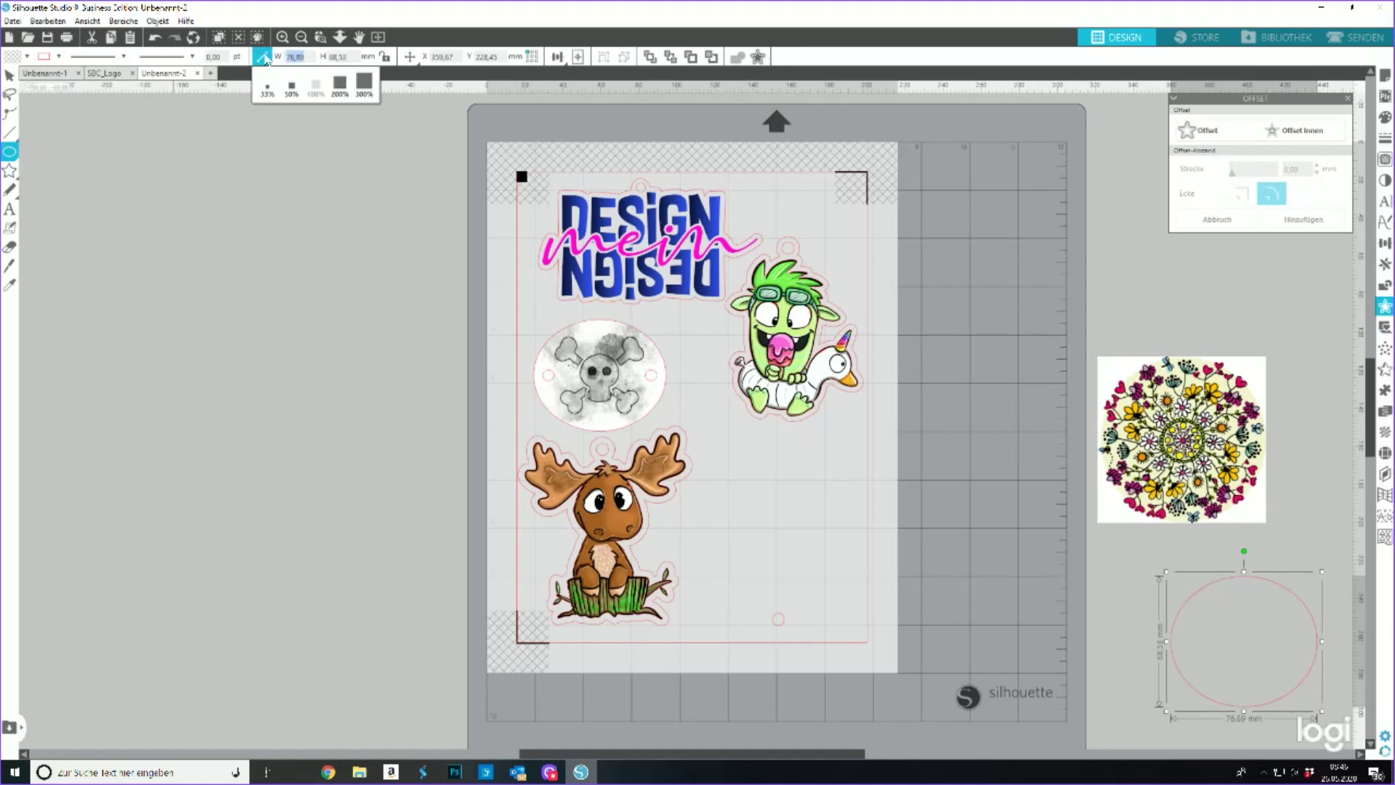
pyautogui.press('Tab')
pyautogui.write('760')
pyautogui.press('Return')
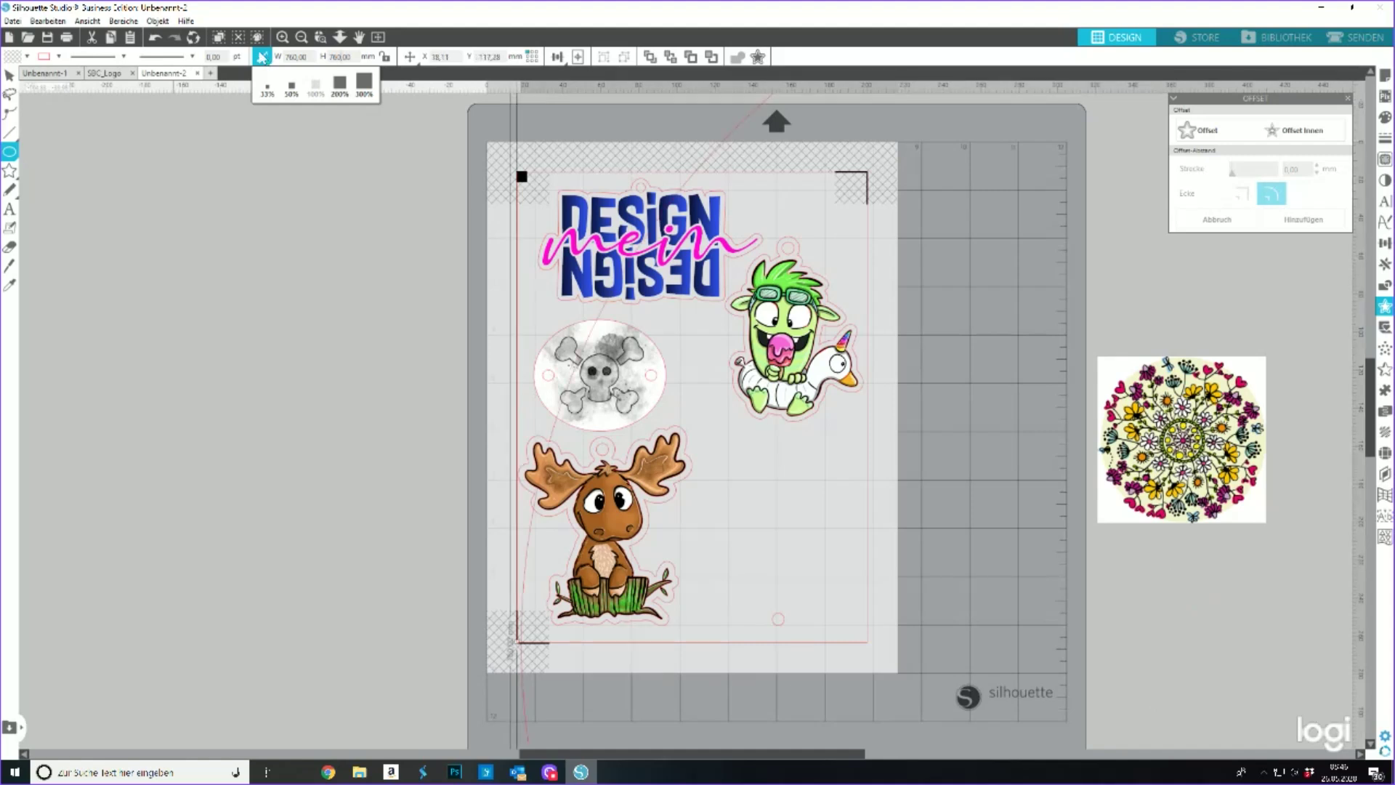
# - Set the ellipse's width and height to 76 mm each to make it a true circle
pyautogui.moveTo(306, 56); pyautogui.dragTo(285, 60)
pyautogui.write('76')
pyautogui.press('Tab')
pyautogui.write('7')
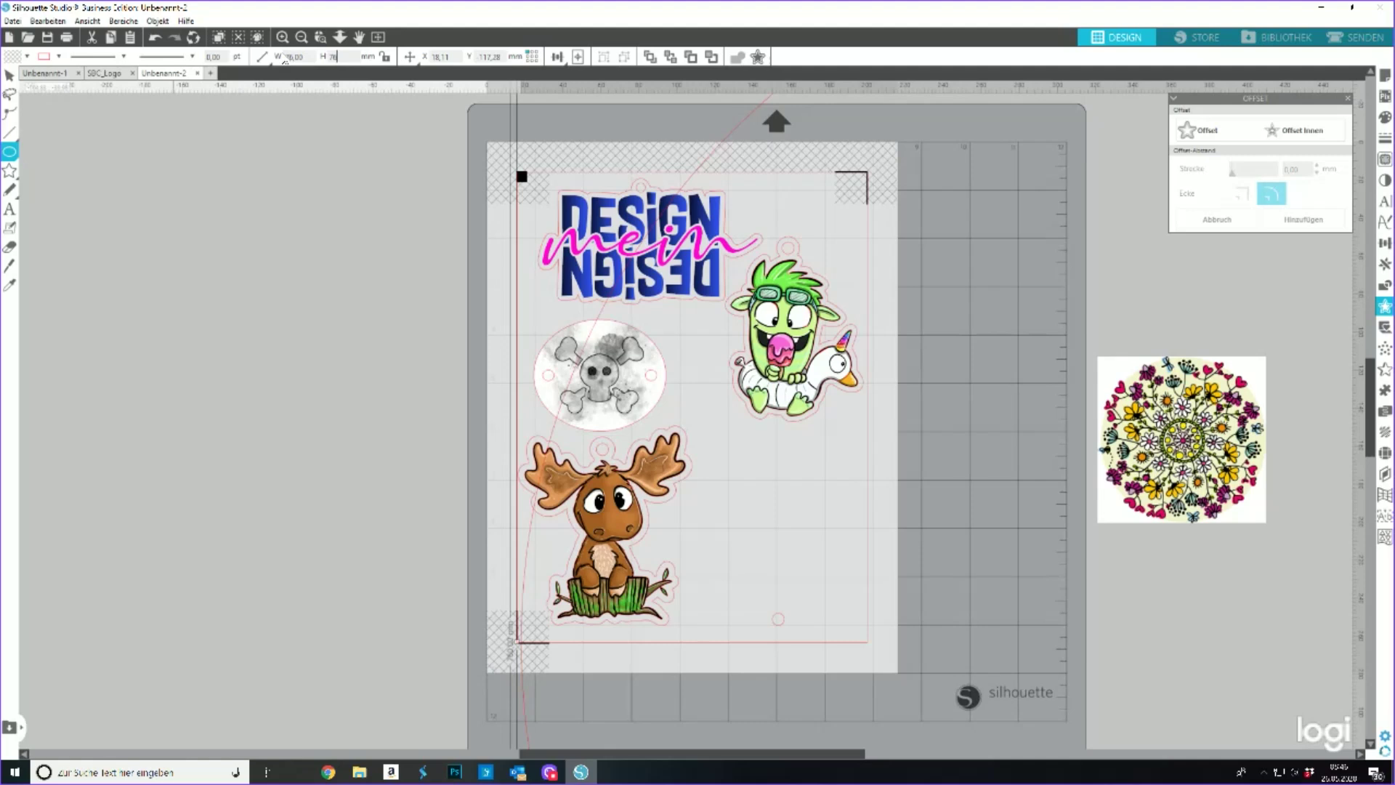
pyautogui.write('6')
pyautogui.press('Return')
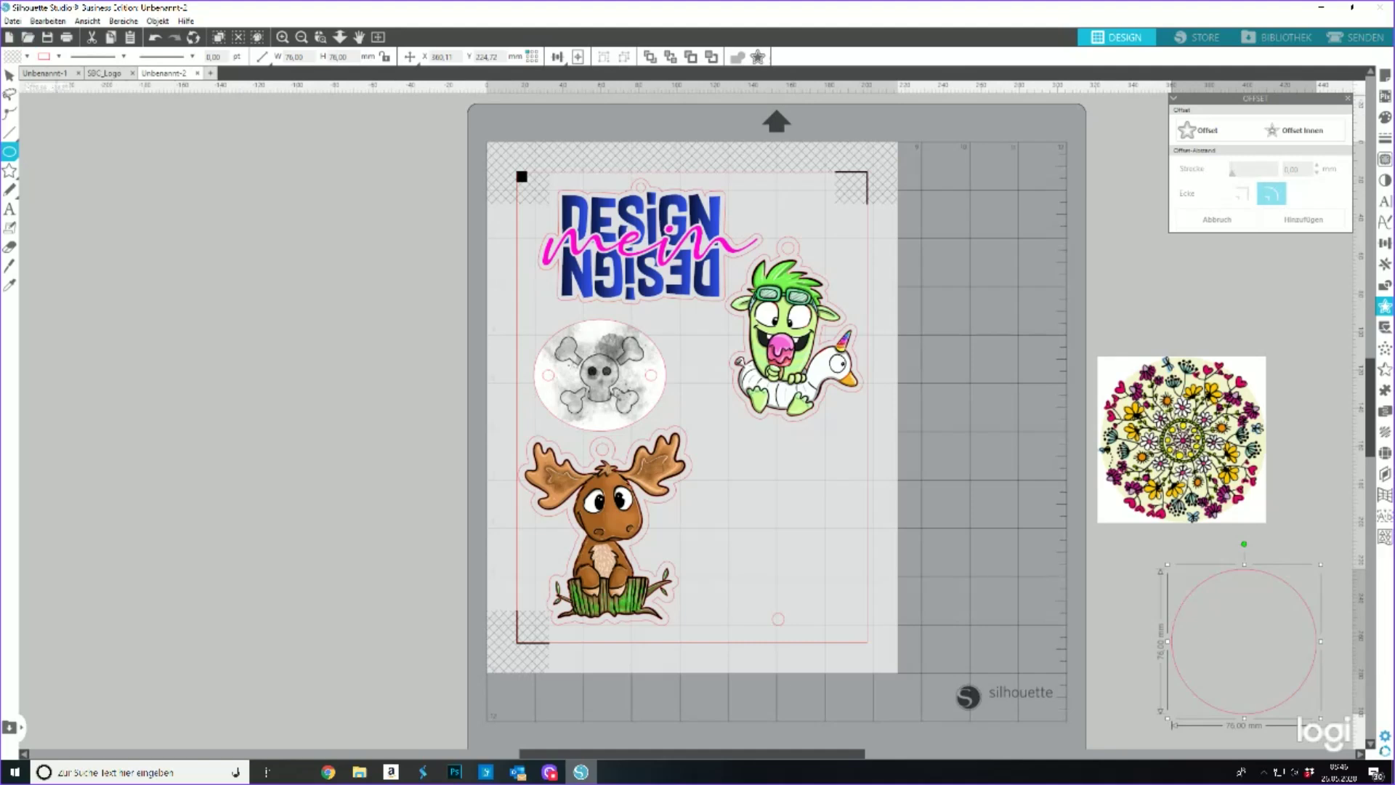
# - Move the circle over the mandala, enlarge it proportionally to about 95 mm so it surrounds the pattern, and select both objects
pyautogui.click(10, 75)
pyautogui.moveTo(1288, 658); pyautogui.dragTo(1280, 337)
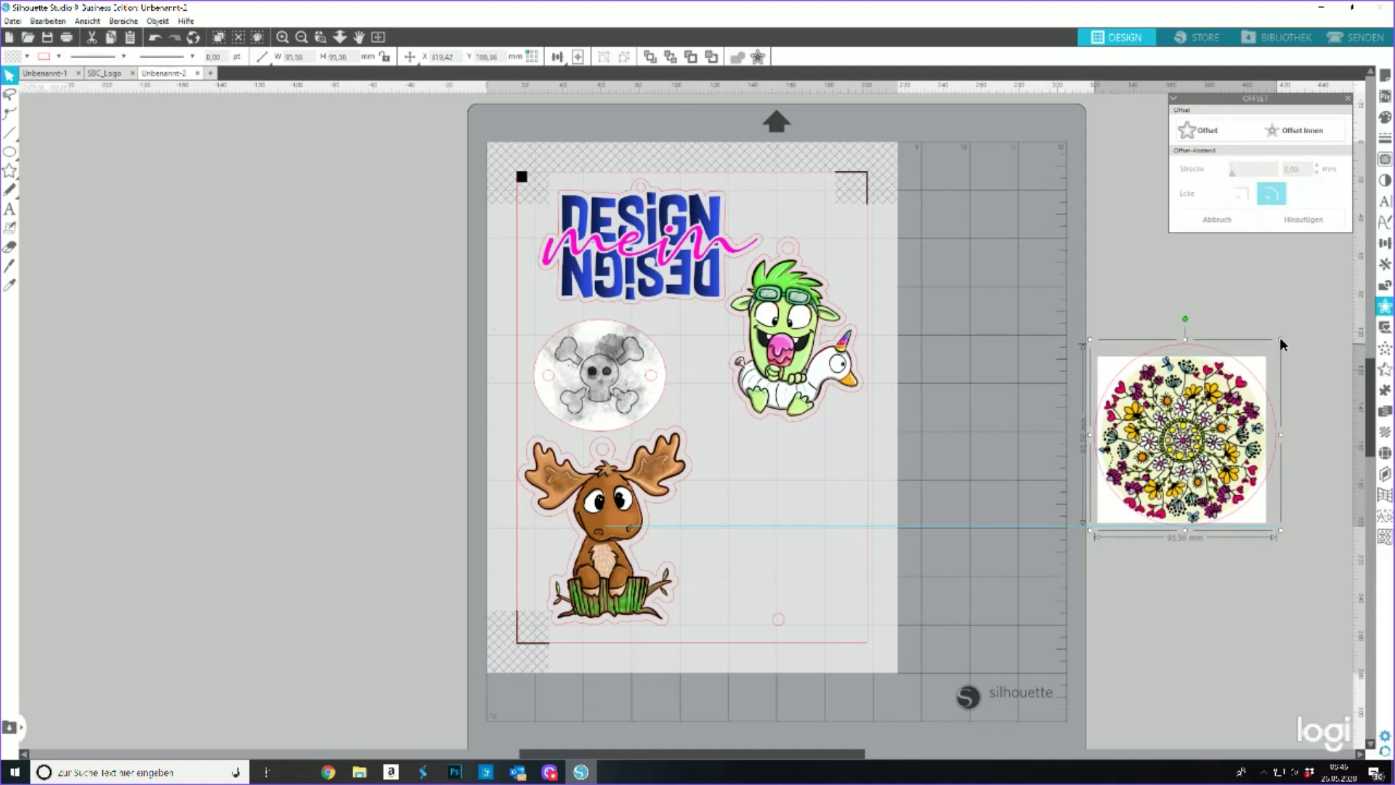
pyautogui.moveTo(1267, 399); pyautogui.dragTo(1265, 405)
pyautogui.moveTo(1043, 300); pyautogui.dragTo(1231, 436)
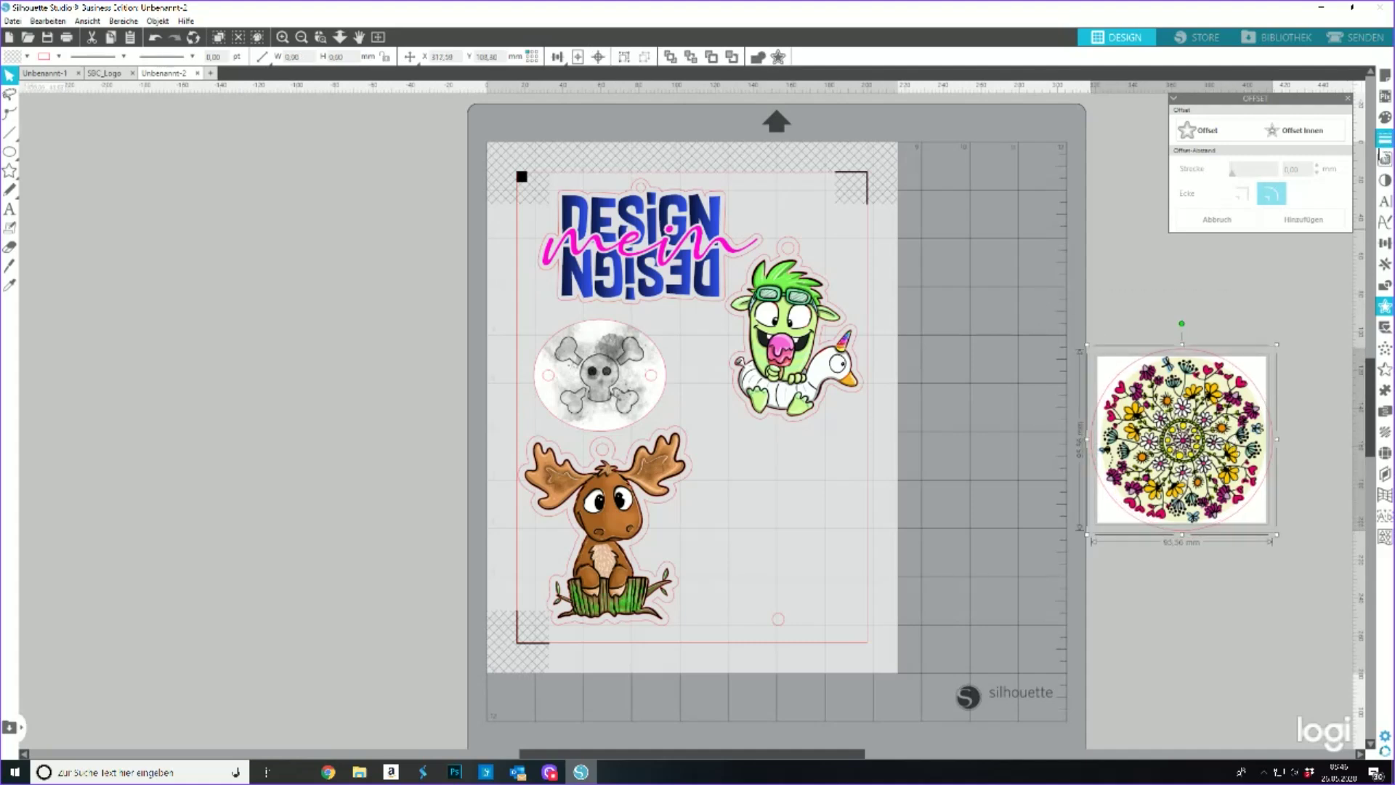
# - Crop the mandala to the surrounding circle
pyautogui.click(1384, 285)
pyautogui.click(1295, 182)
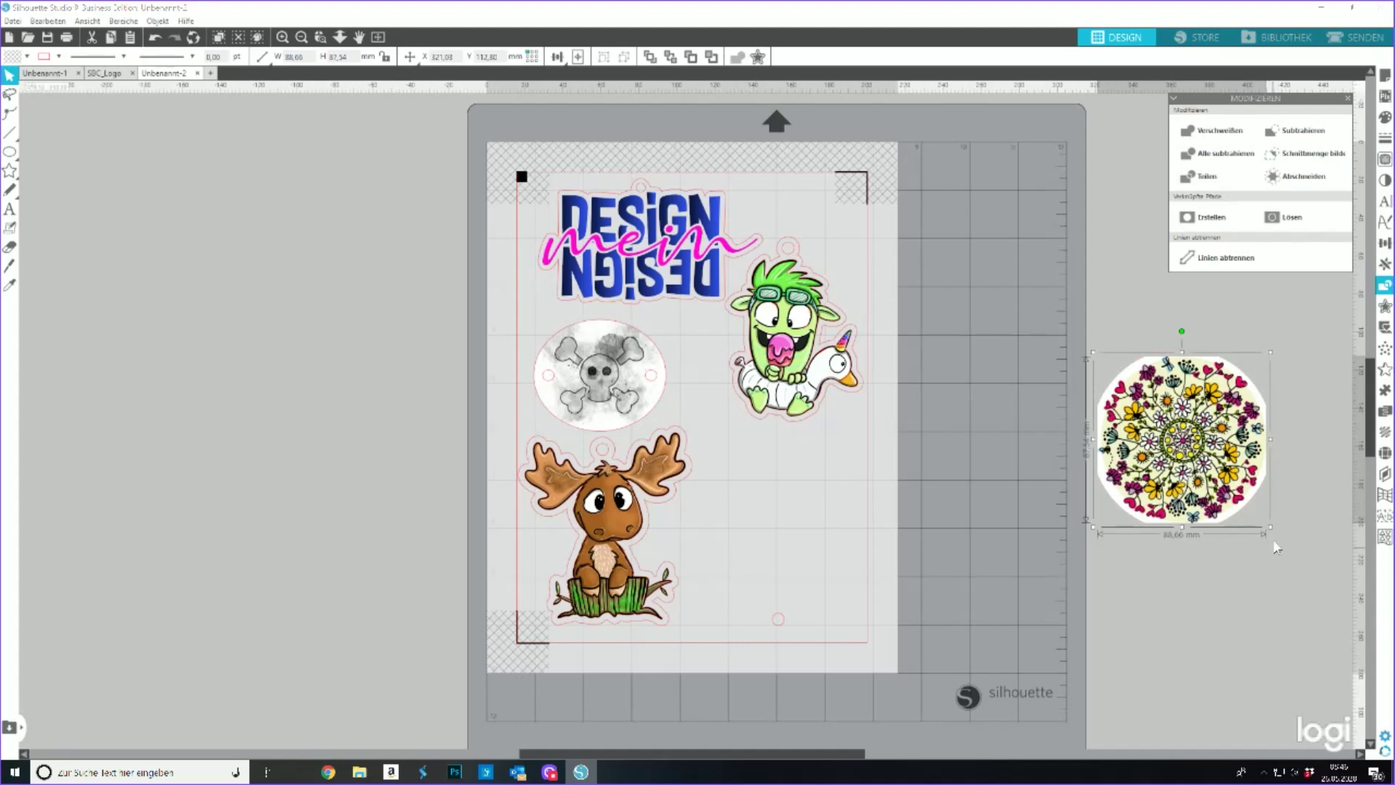
pyautogui.click(1220, 591)
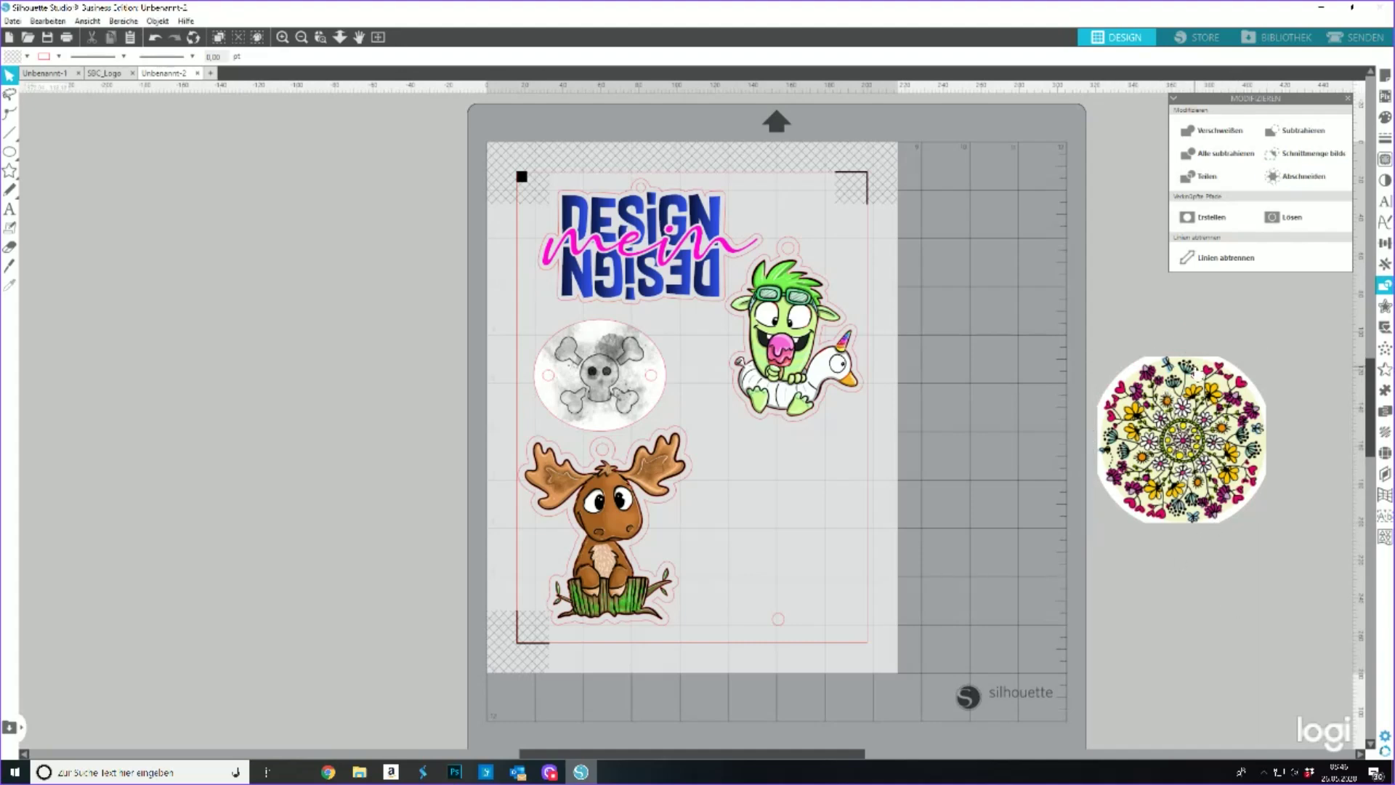
# - Move the mandala onto the page beside the moose, shrink it to about 79 × 78 mm, and place the hole above it
pyautogui.moveTo(1132, 443); pyautogui.dragTo(803, 532)
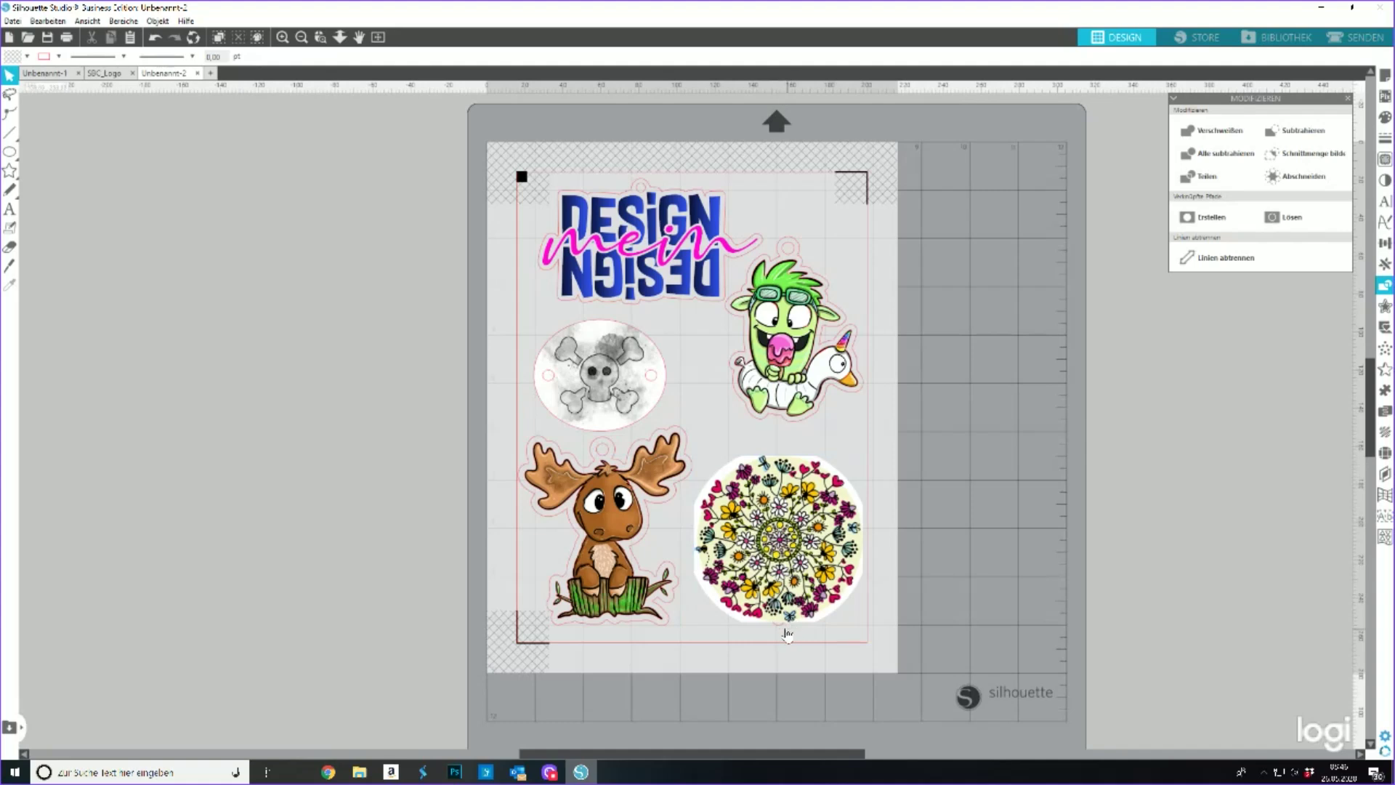
pyautogui.click(802, 592)
pyautogui.moveTo(860, 624); pyautogui.dragTo(841, 605)
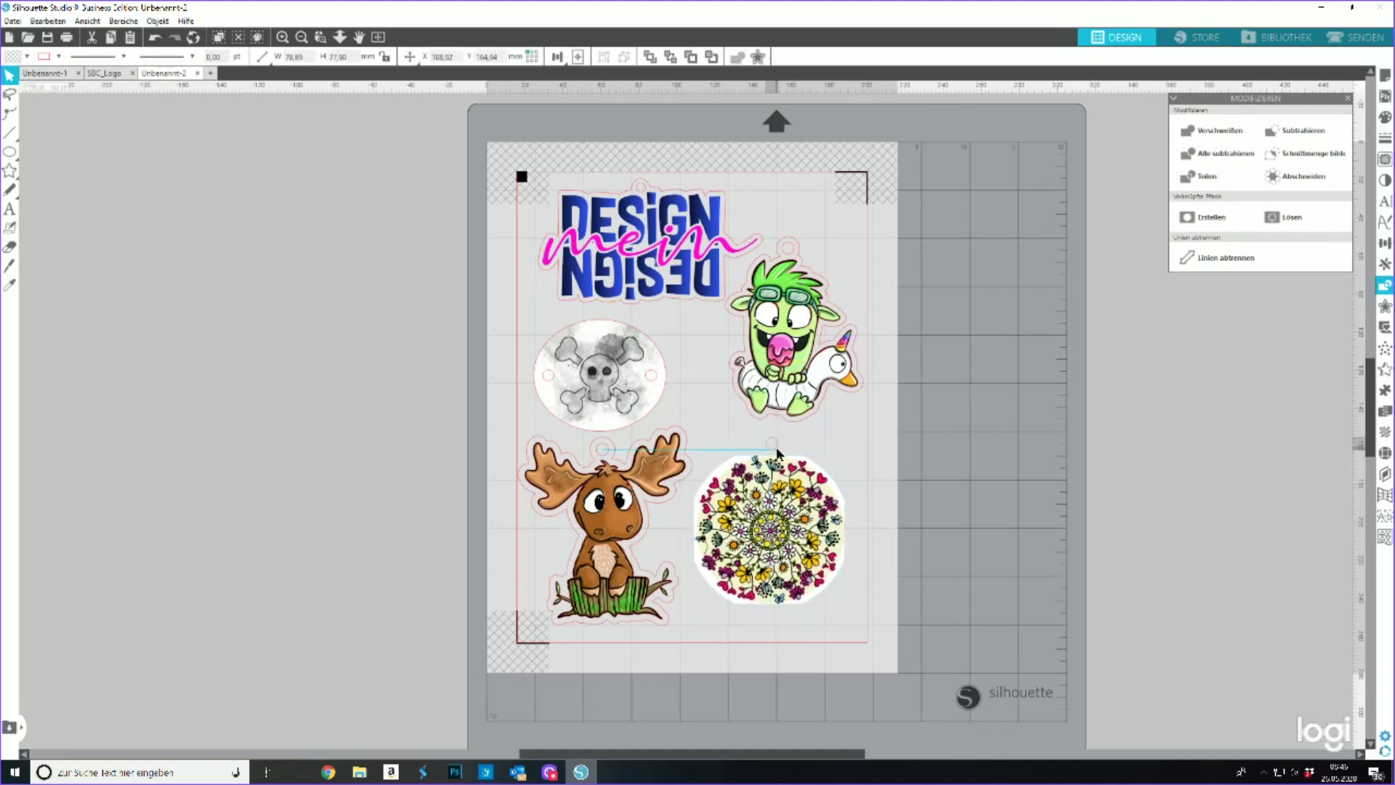
pyautogui.moveTo(777, 449); pyautogui.dragTo(770, 445)
pyautogui.click(420, 282)
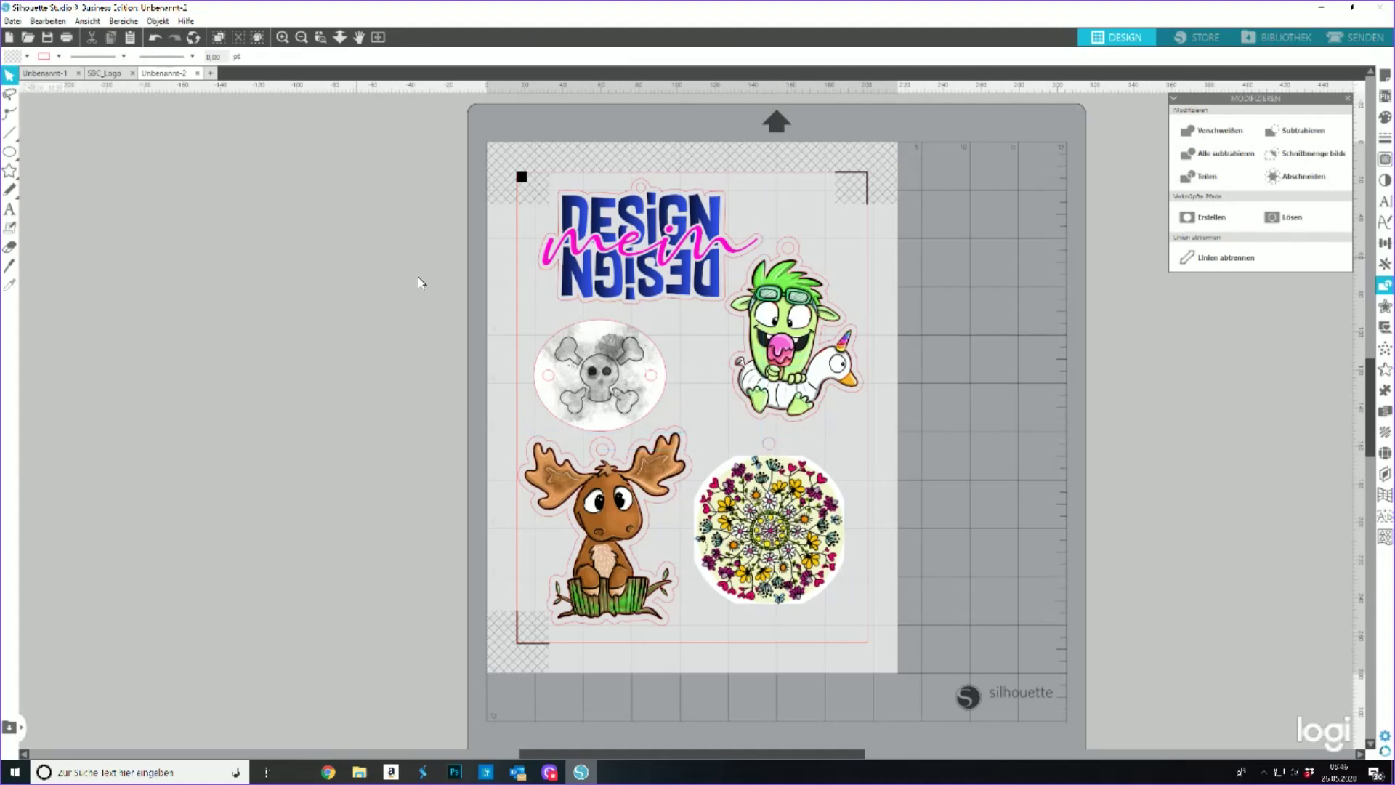
# - Duplicate the hanging hole and align the copy below the mandala with the hole above it
pyautogui.click(770, 523)
pyautogui.click(768, 447)
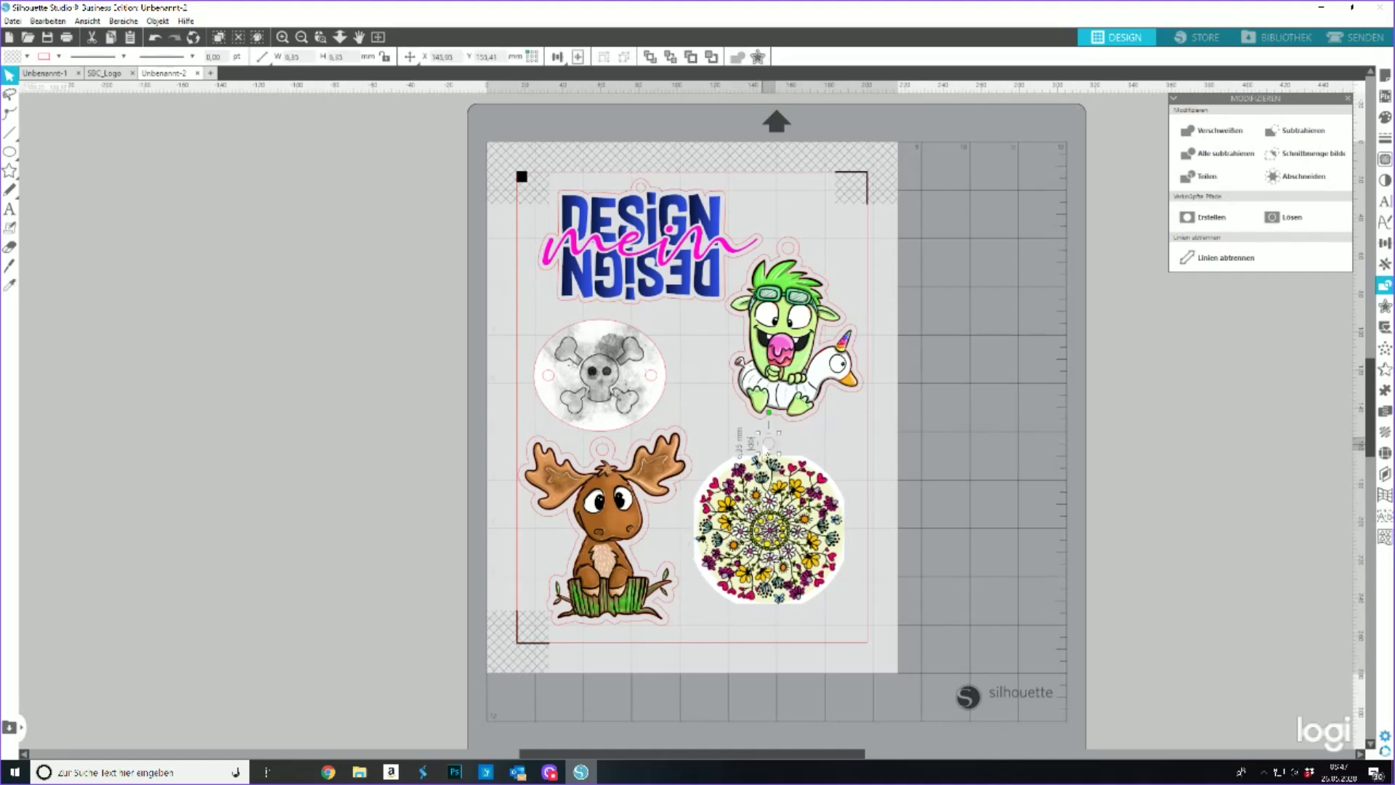
pyautogui.keyDown('alt'); pyautogui.moveTo(772, 447); pyautogui.dragTo(794, 555); pyautogui.keyUp('alt')
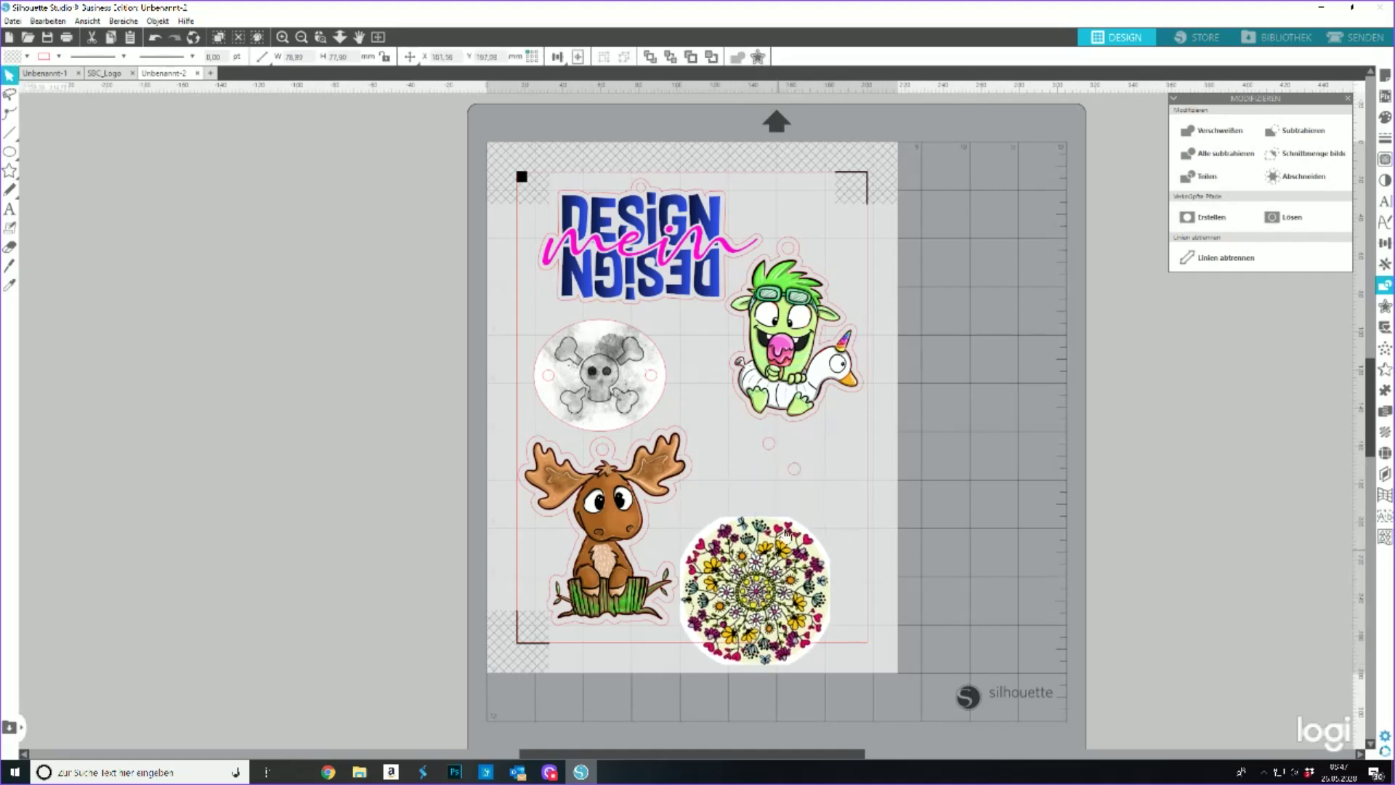
pyautogui.moveTo(798, 473); pyautogui.dragTo(850, 544)
pyautogui.click(852, 619)
pyautogui.moveTo(858, 608); pyautogui.dragTo(779, 624)
pyautogui.click(727, 427)
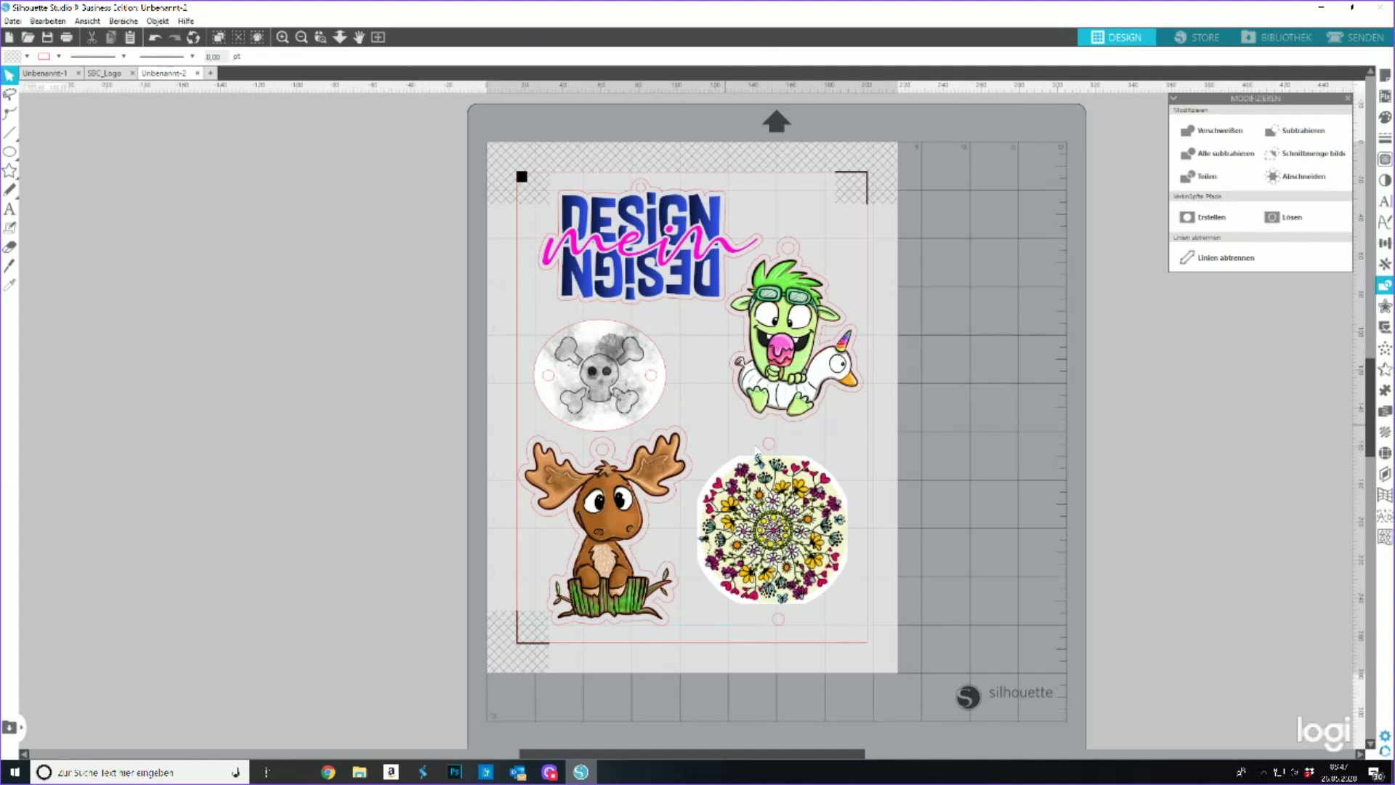
pyautogui.click(781, 619)
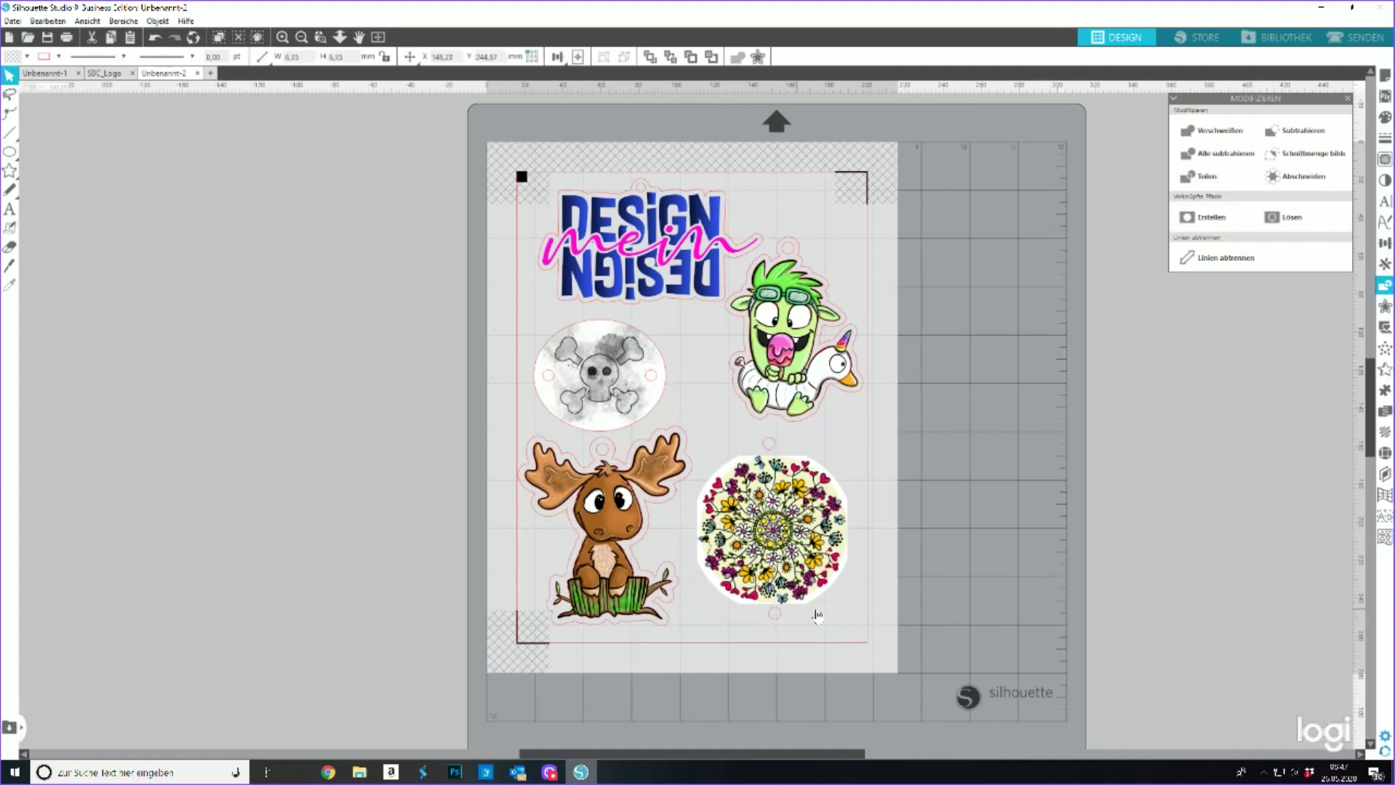
pyautogui.click(774, 627)
pyautogui.moveTo(776, 627); pyautogui.dragTo(770, 623)
pyautogui.moveTo(768, 623); pyautogui.dragTo(770, 623)
pyautogui.click(808, 619)
# - Group the mandala with its two holes and try a rounded 2.00 mm outer offset around them
pyautogui.moveTo(738, 437); pyautogui.dragTo(792, 585)
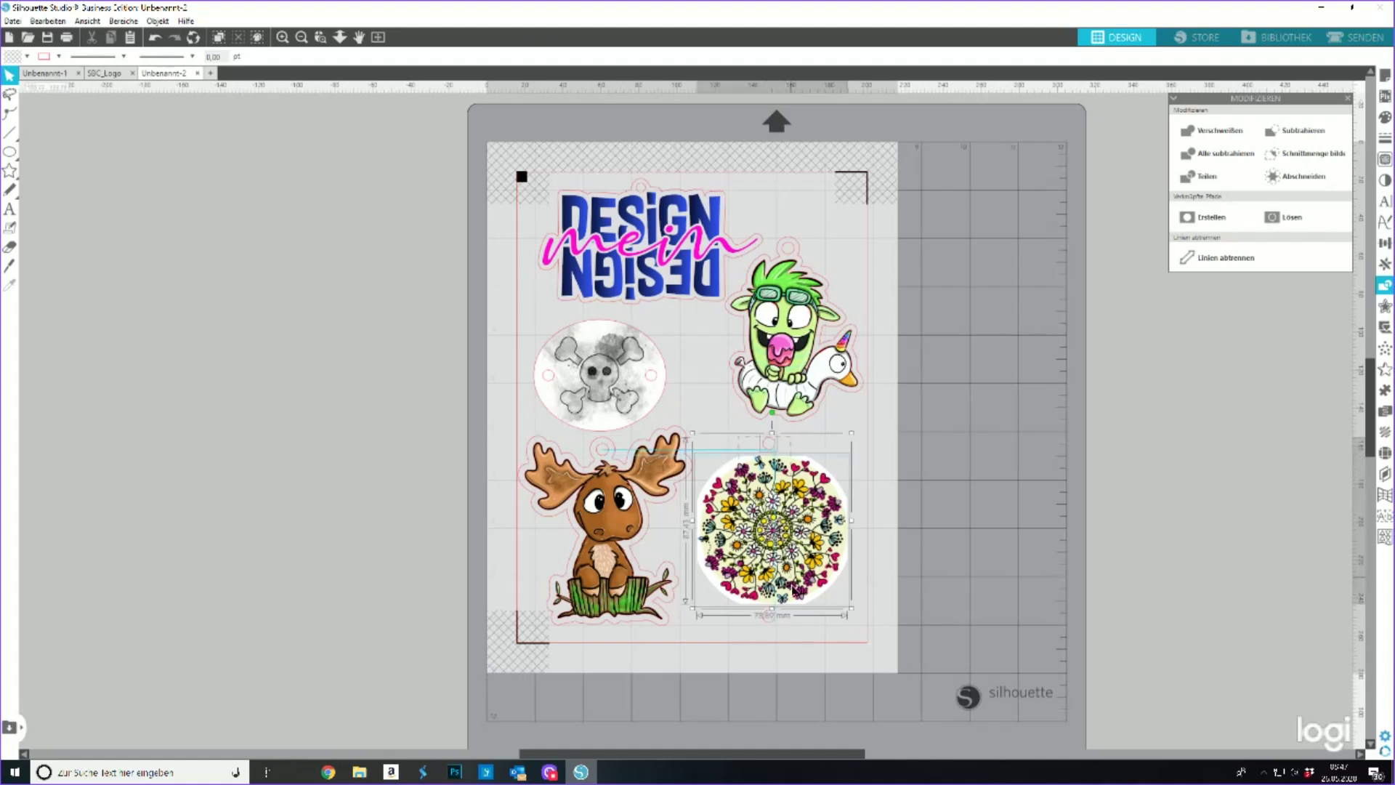
pyautogui.rightClick(796, 586)
pyautogui.click(908, 451)
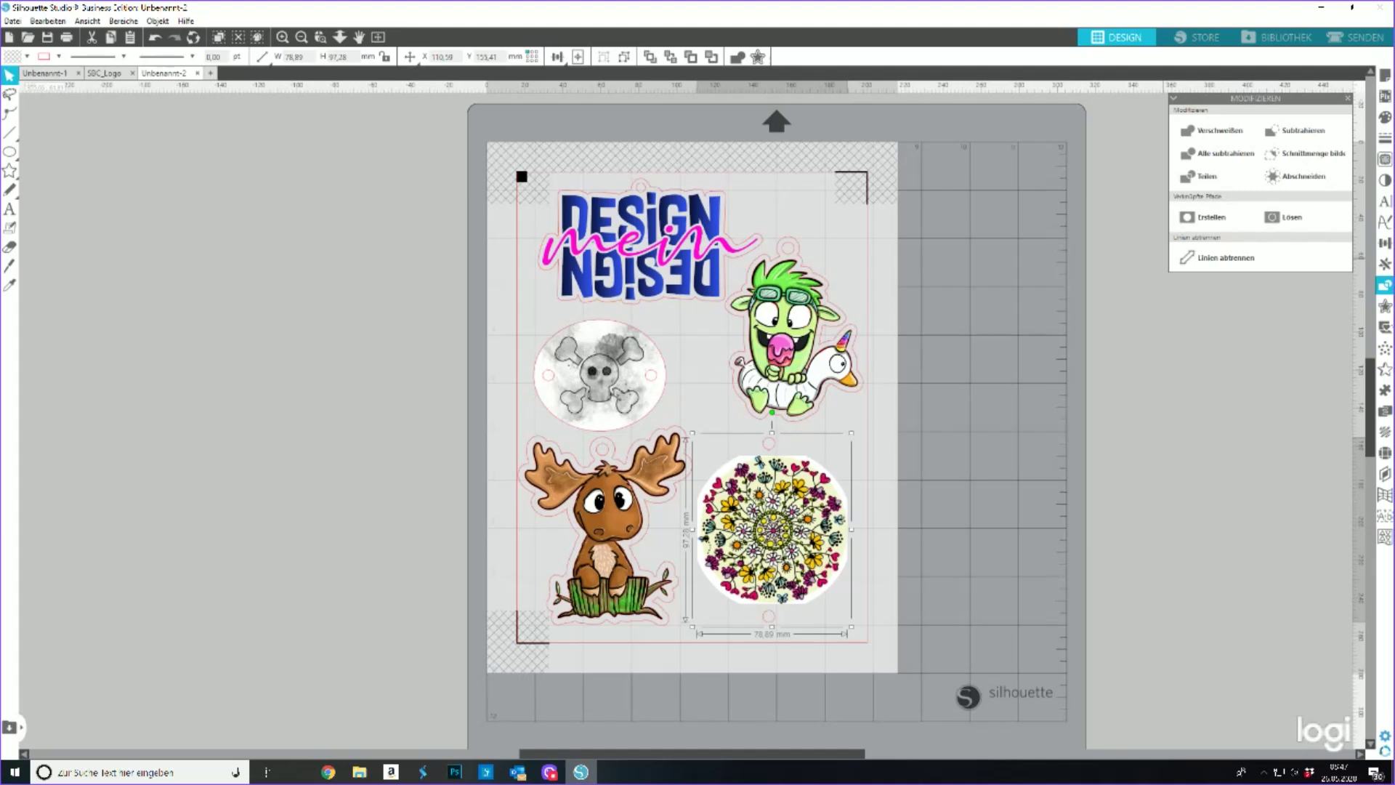
pyautogui.click(1385, 306)
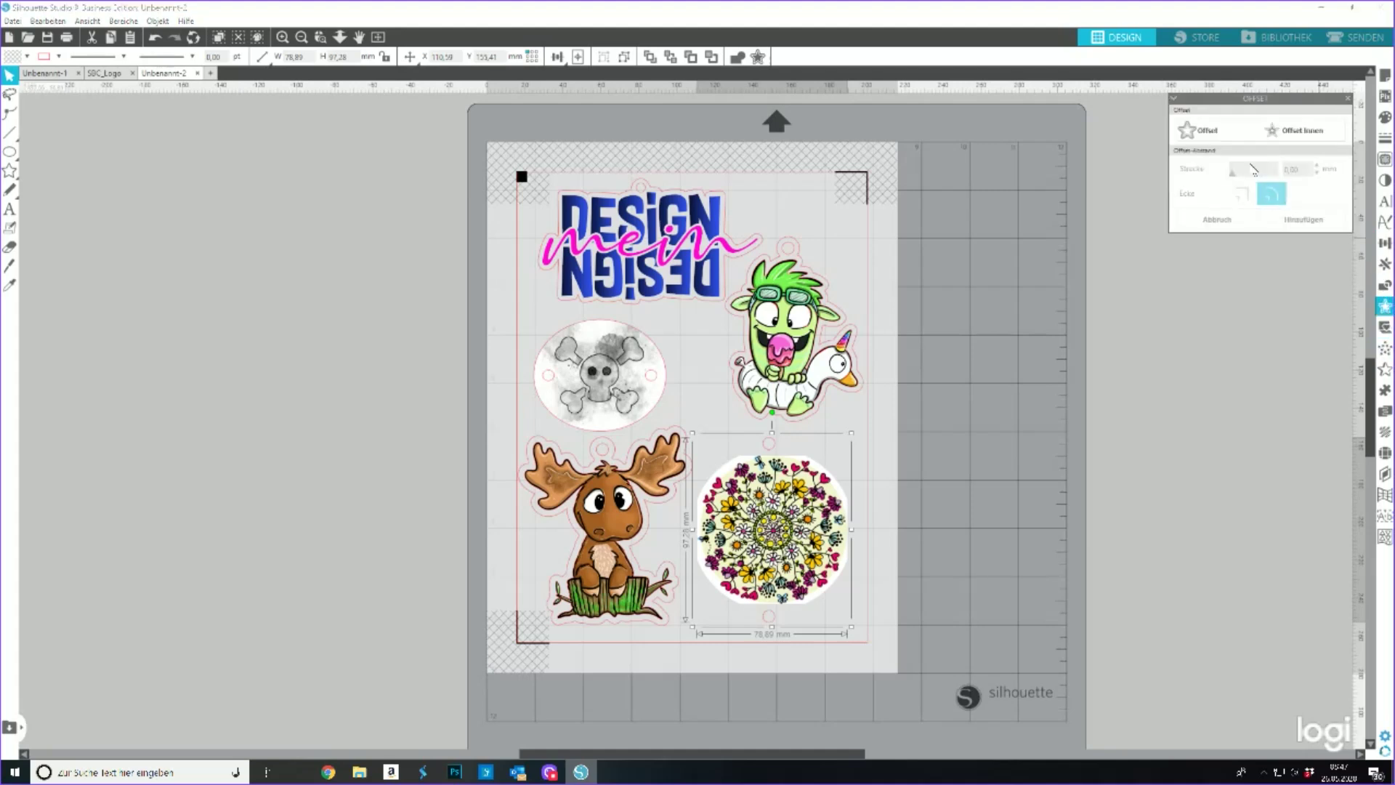
pyautogui.click(1209, 132)
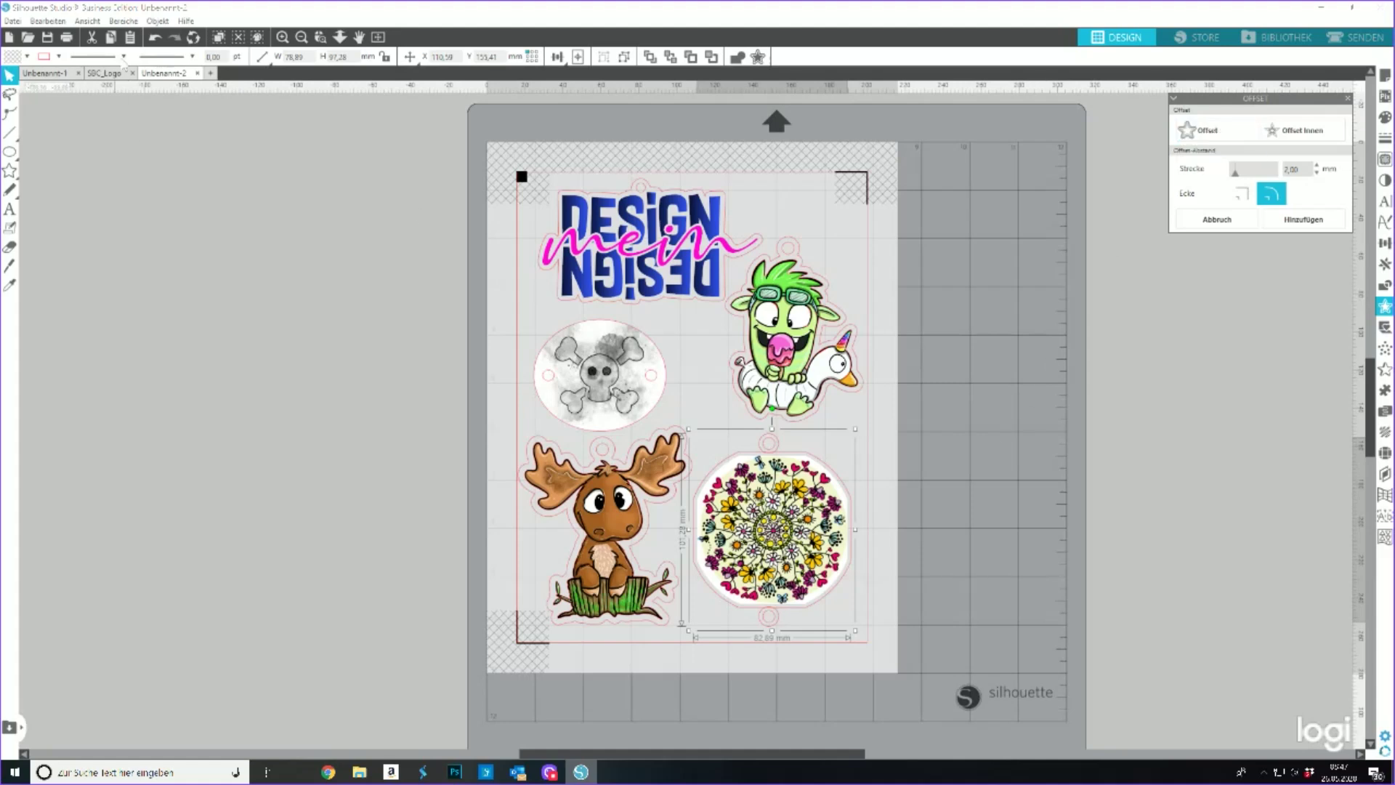
# - Undo the mandala's offset, grouping, hole placement, resizing and move onto the page
pyautogui.click(155, 38)
pyautogui.click(157, 42)
pyautogui.click(157, 42)
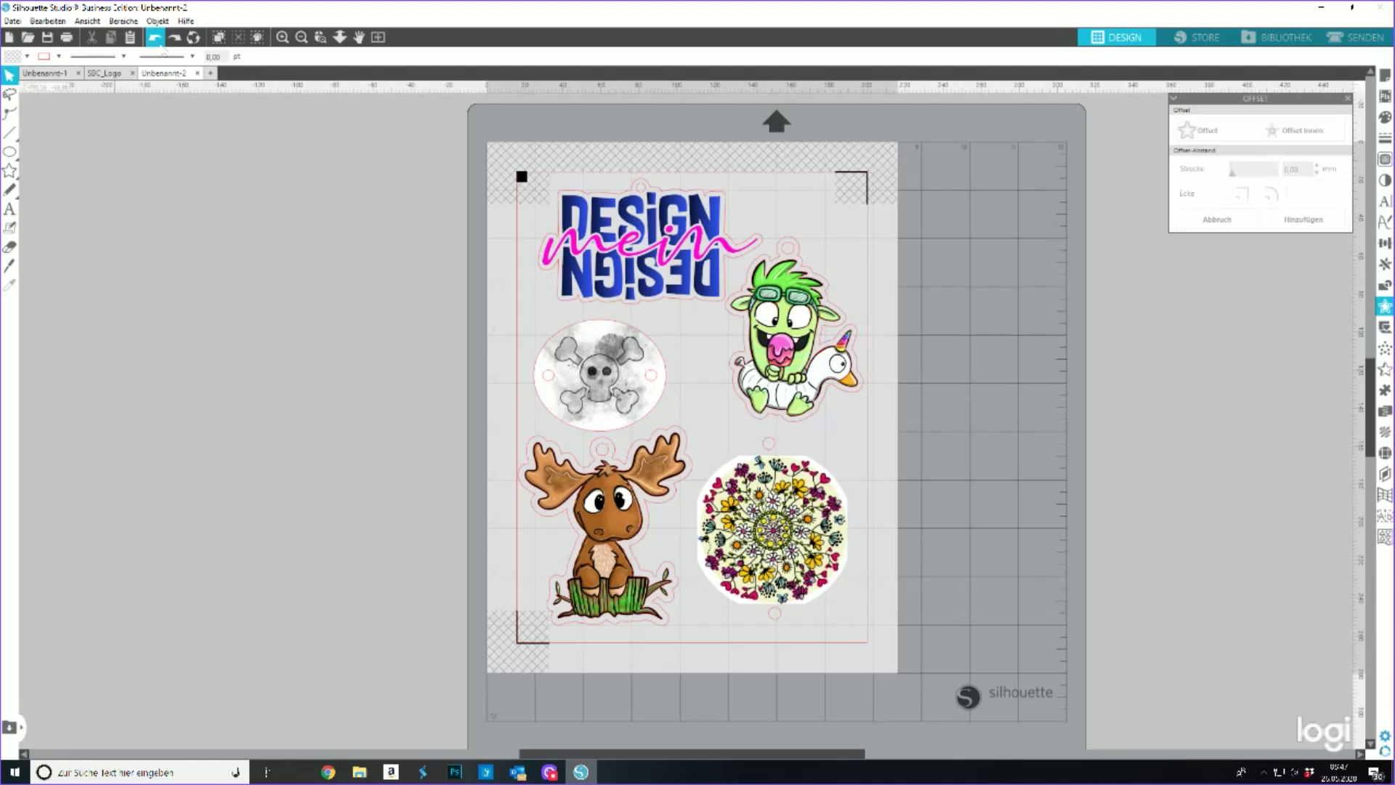
pyautogui.click(155, 38)
pyautogui.click(156, 38)
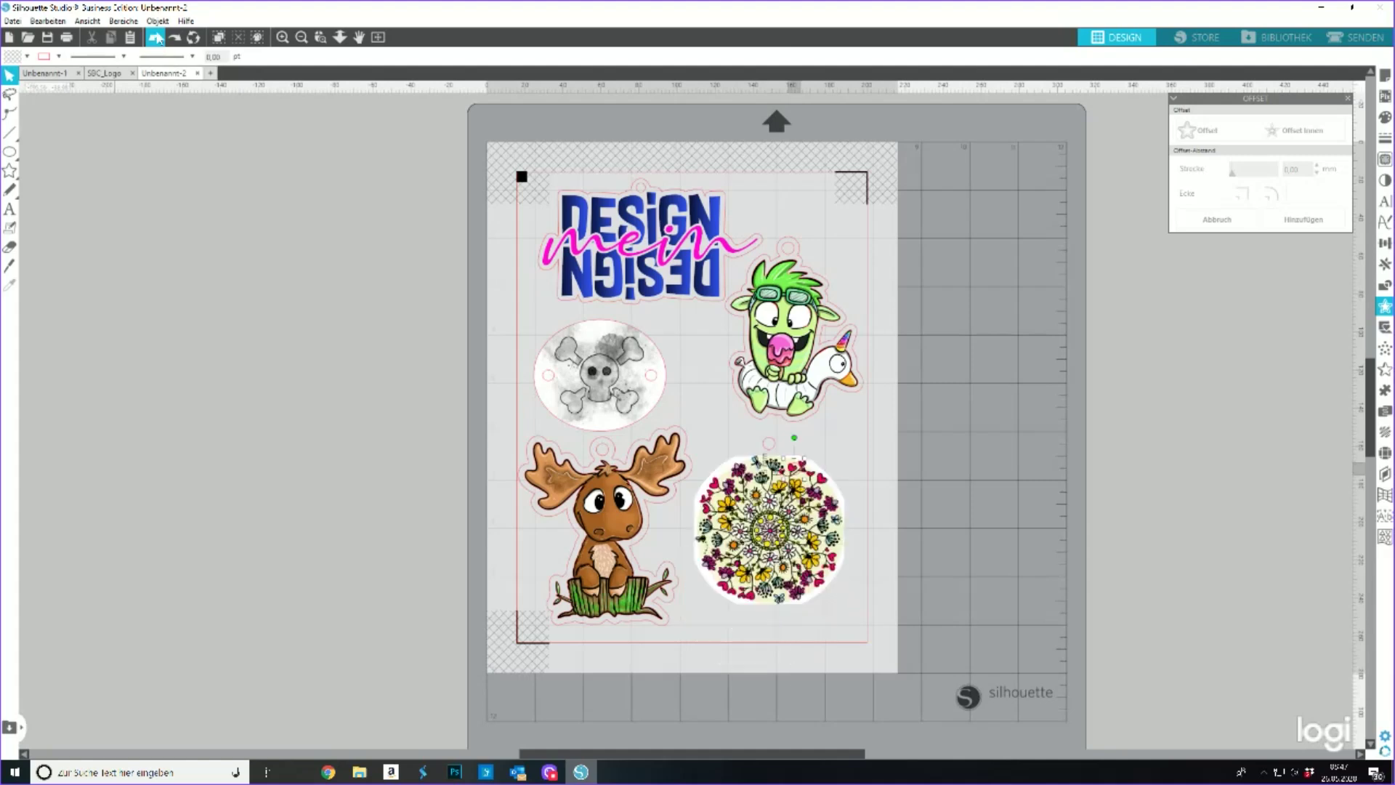
pyautogui.click(155, 38)
pyautogui.click(156, 38)
pyautogui.click(155, 38)
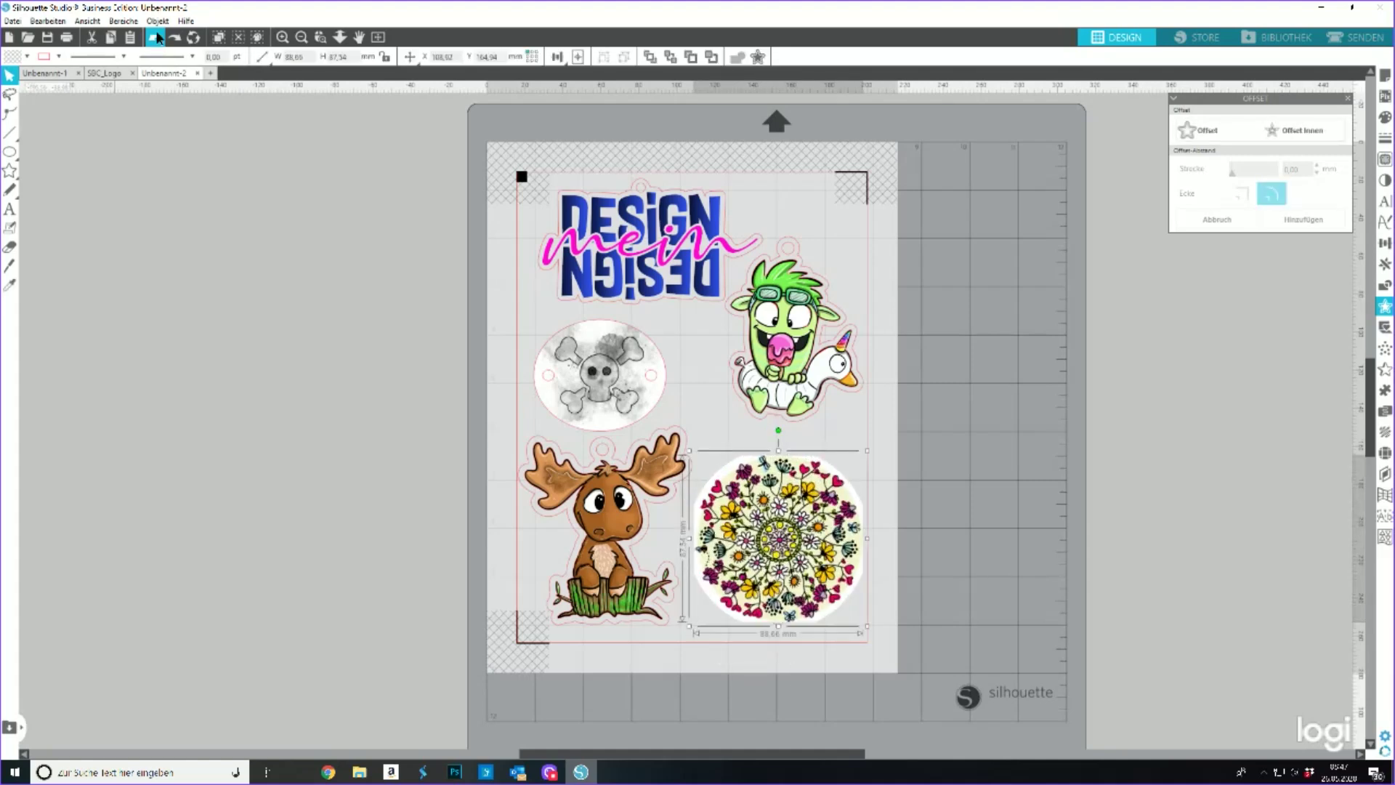
pyautogui.click(155, 38)
pyautogui.click(155, 38)
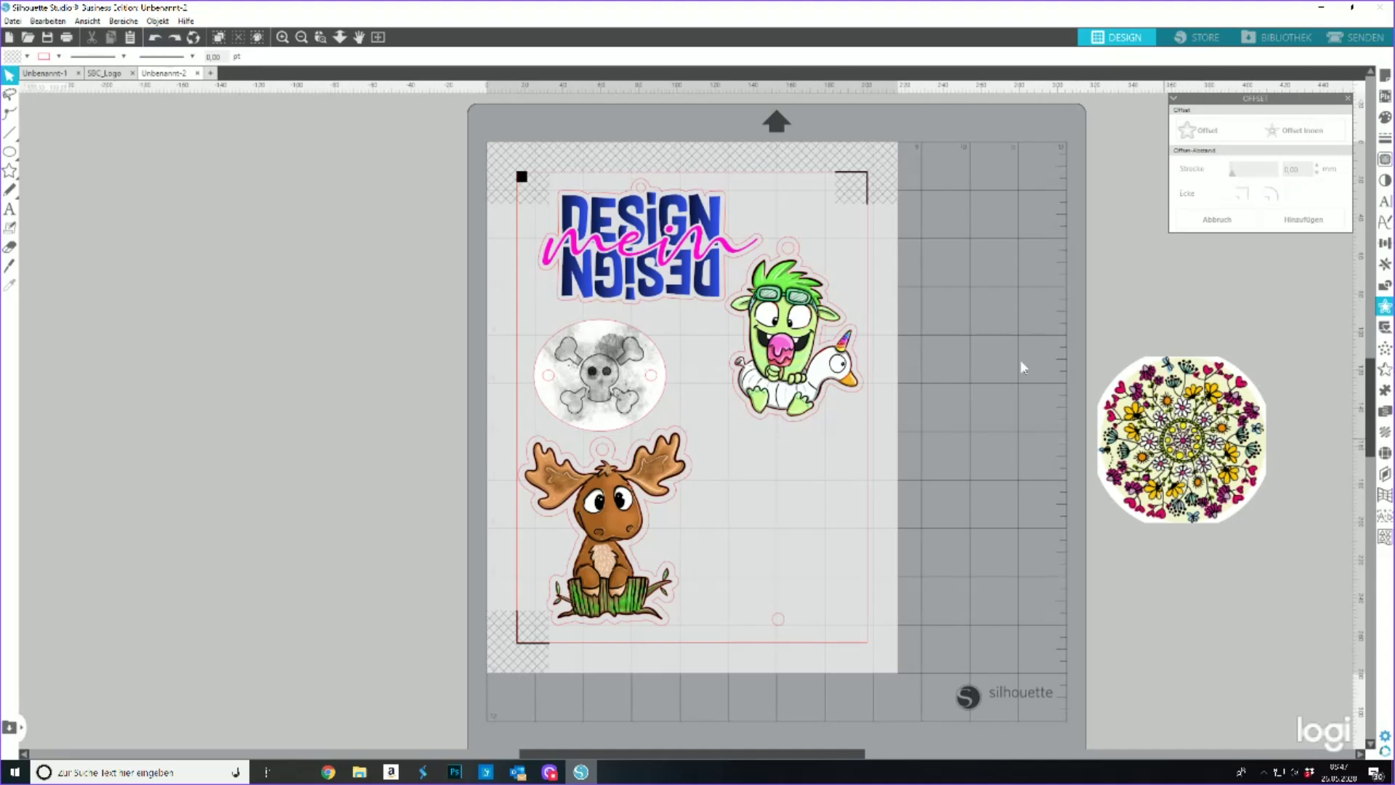
# - Draw a small ellipse in the empty area left of the page and set its width and height to 76 mm
pyautogui.click(10, 151)
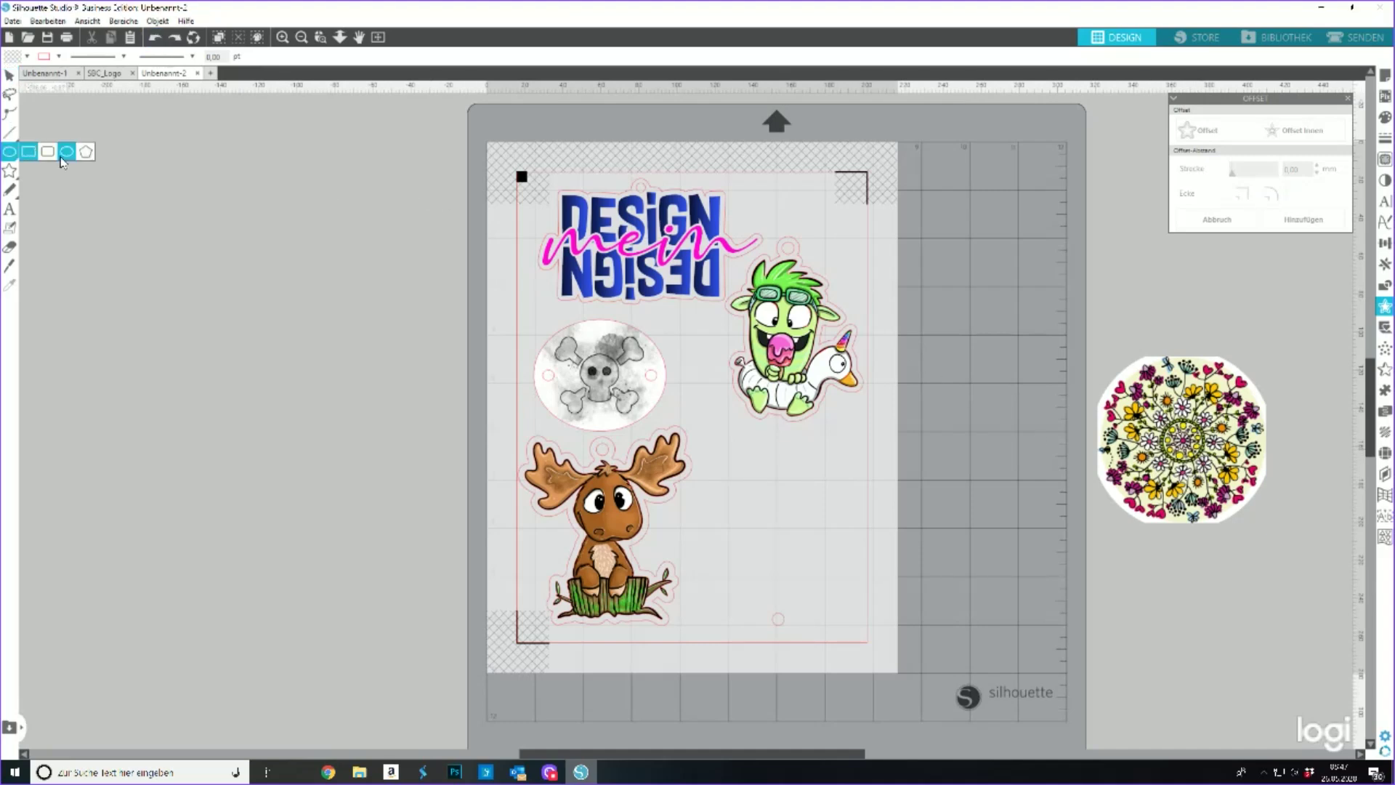
pyautogui.click(66, 151)
pyautogui.moveTo(158, 199); pyautogui.dragTo(174, 215)
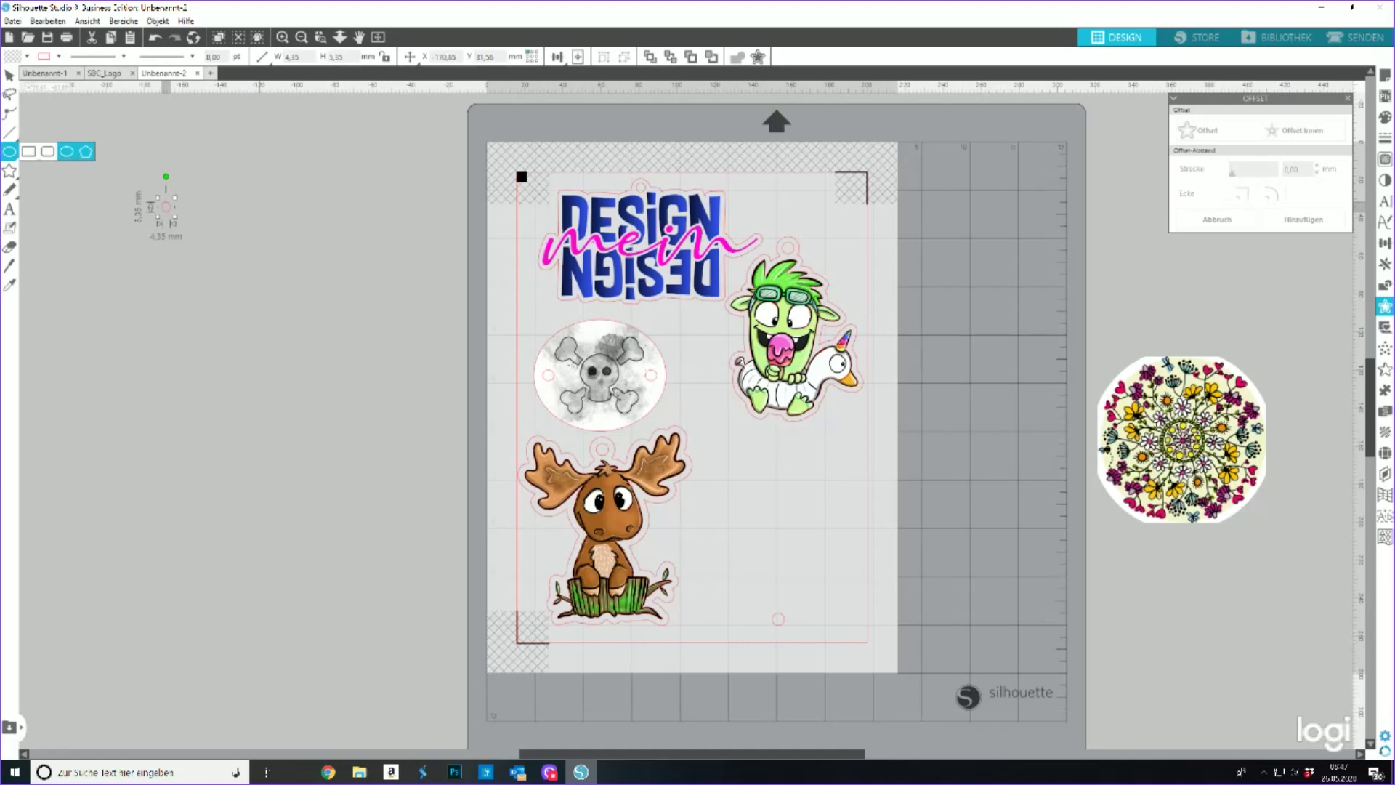
pyautogui.click(282, 60)
pyautogui.write('76')
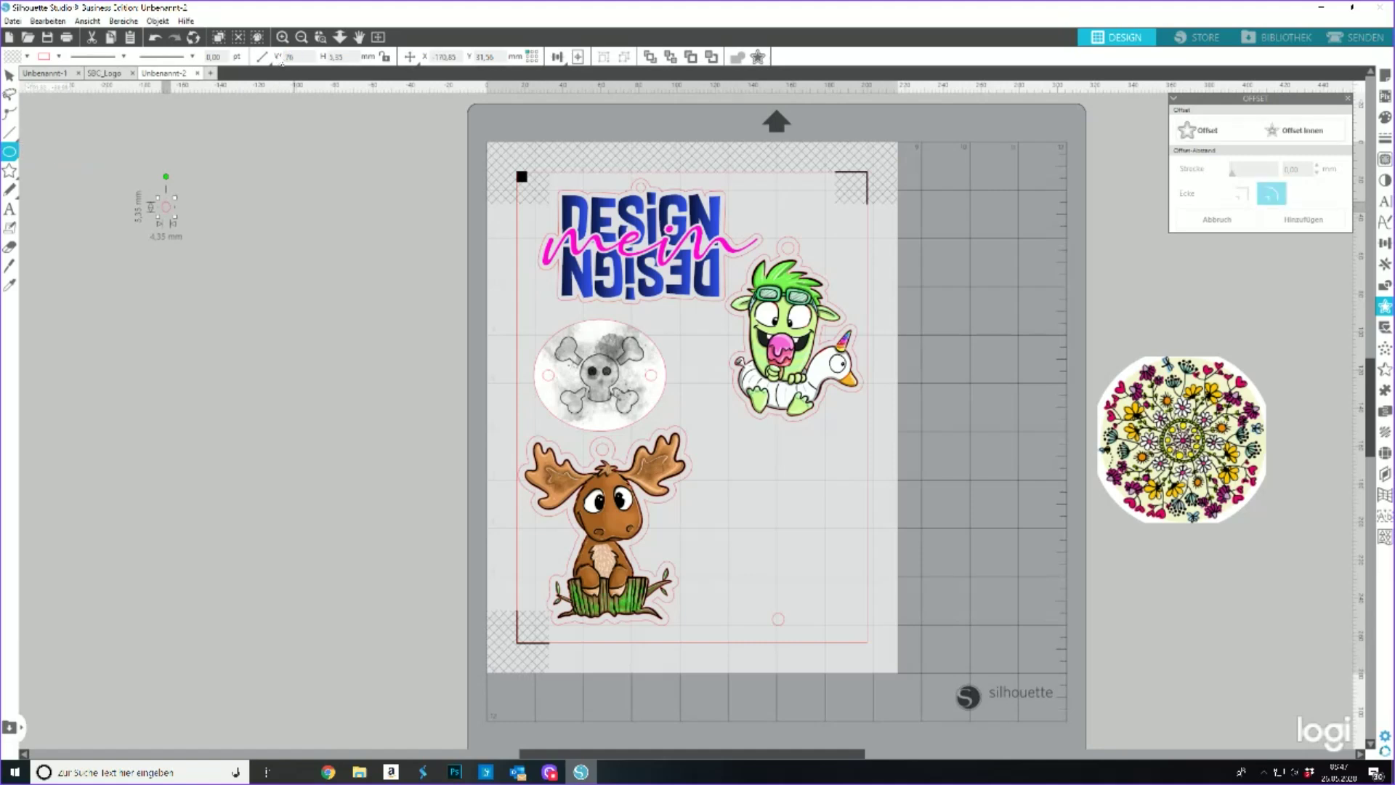
pyautogui.press('Tab')
pyautogui.write('76')
pyautogui.press('Return')
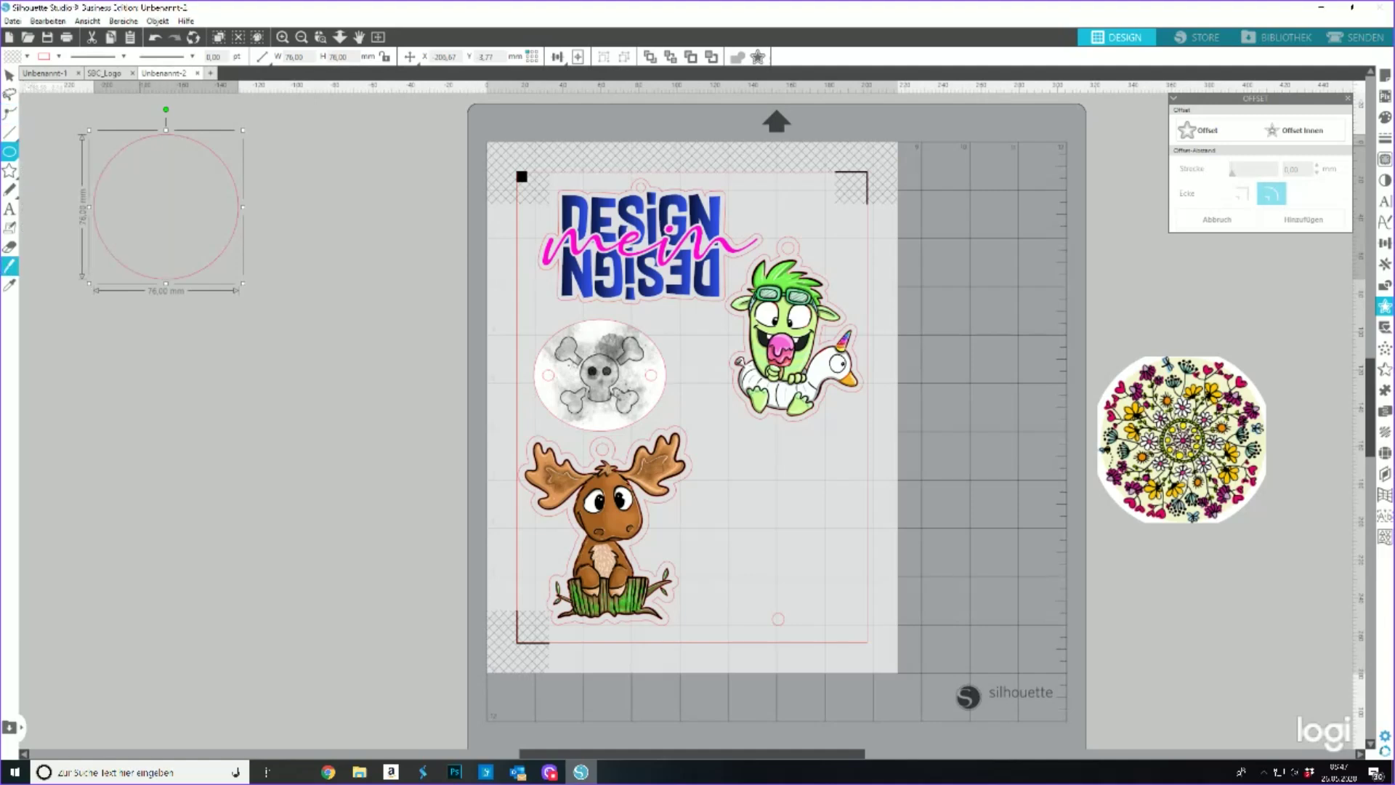
# - Enlarge the new circle proportionally to about 97 mm and centre it around the cropped mandala
pyautogui.click(8, 75)
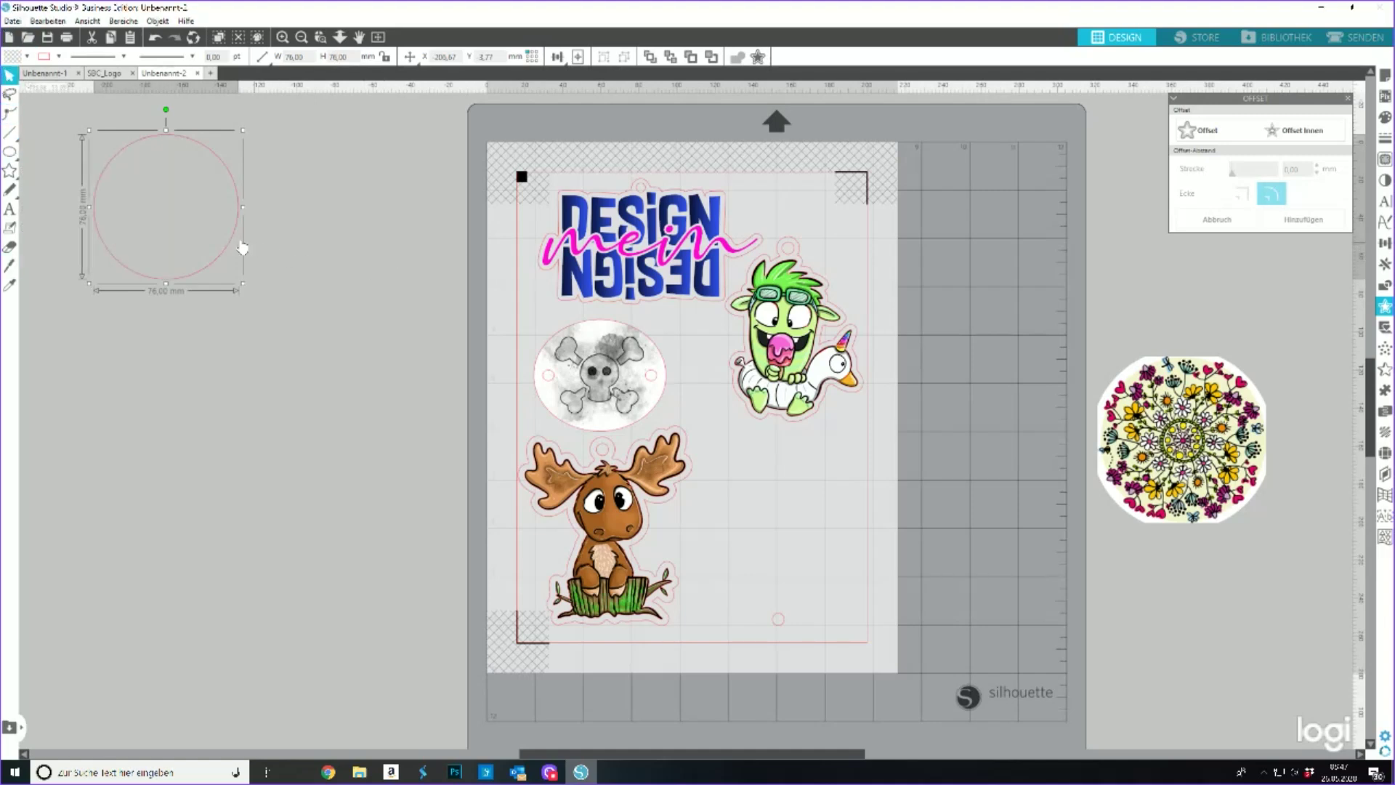
pyautogui.moveTo(243, 247); pyautogui.dragTo(382, 258)
pyautogui.moveTo(553, 263); pyautogui.dragTo(1220, 521)
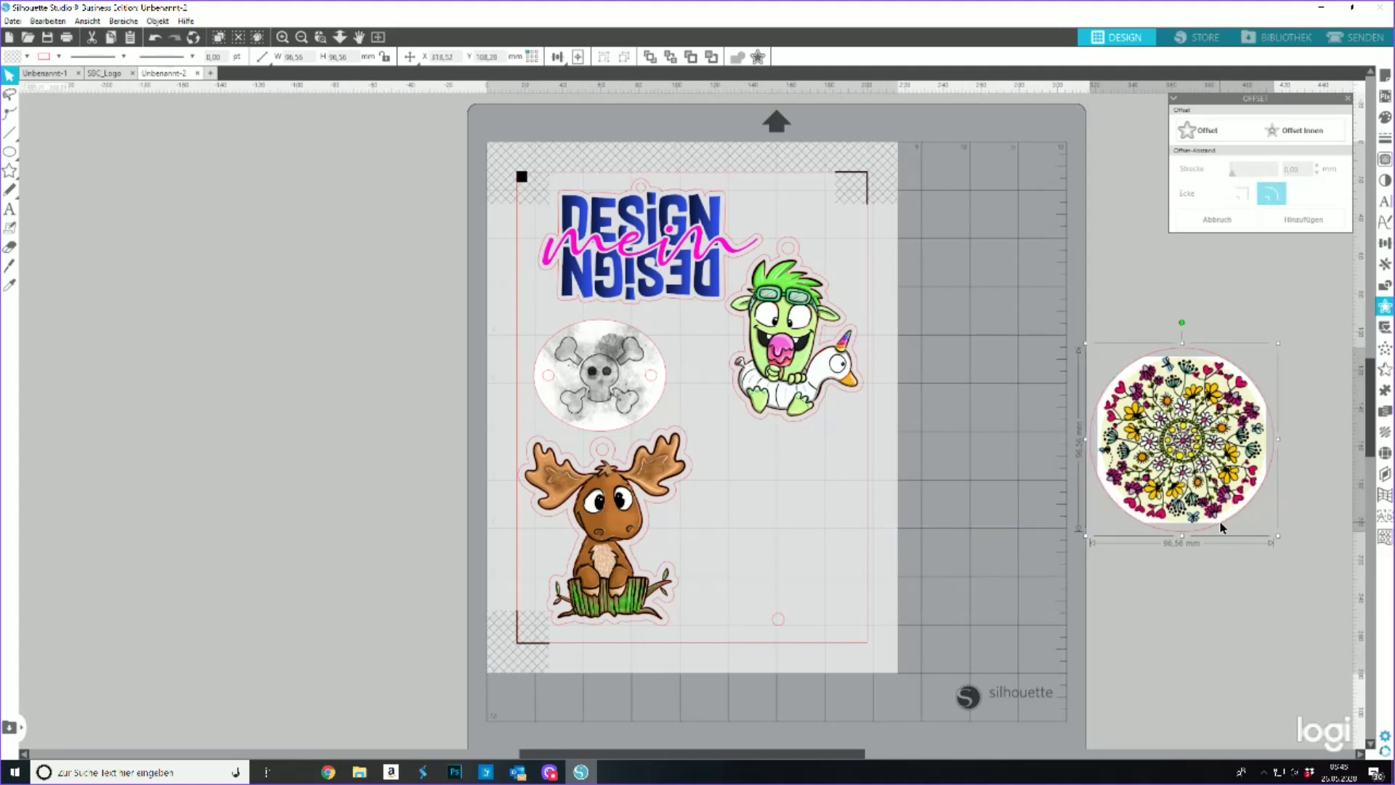
# - Group the cropped mandala with its surrounding circle
pyautogui.click(1125, 311)
pyautogui.click(1200, 457)
pyautogui.rightClick(1200, 458)
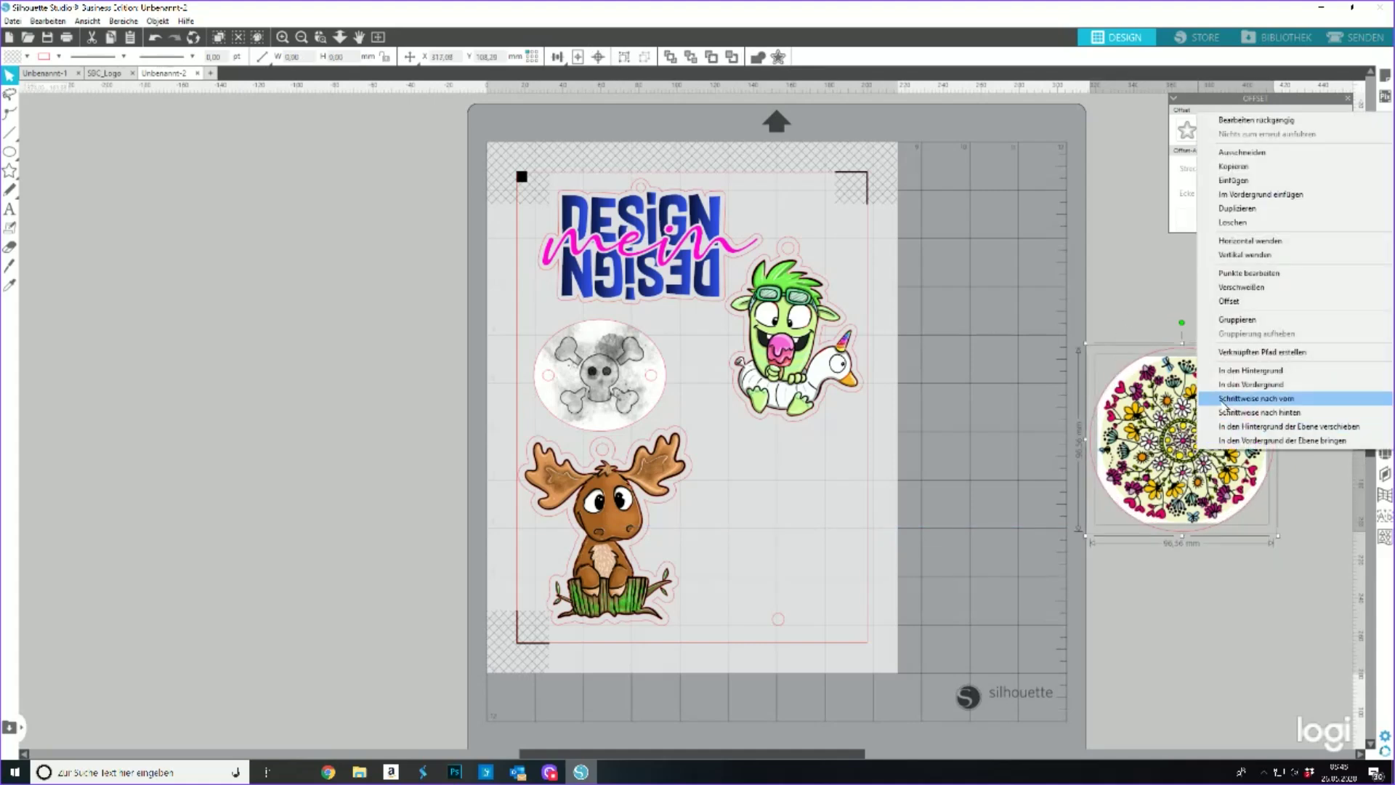
pyautogui.click(1233, 321)
# - Move the grouped mandala onto the page beside the moose and shrink it proportionally to about 81 mm
pyautogui.moveTo(1219, 424); pyautogui.dragTo(741, 543)
pyautogui.moveTo(818, 522); pyautogui.dragTo(856, 510)
pyautogui.moveTo(778, 624); pyautogui.dragTo(787, 634)
pyautogui.moveTo(841, 577); pyautogui.dragTo(802, 583)
pyautogui.moveTo(943, 641); pyautogui.dragTo(839, 576)
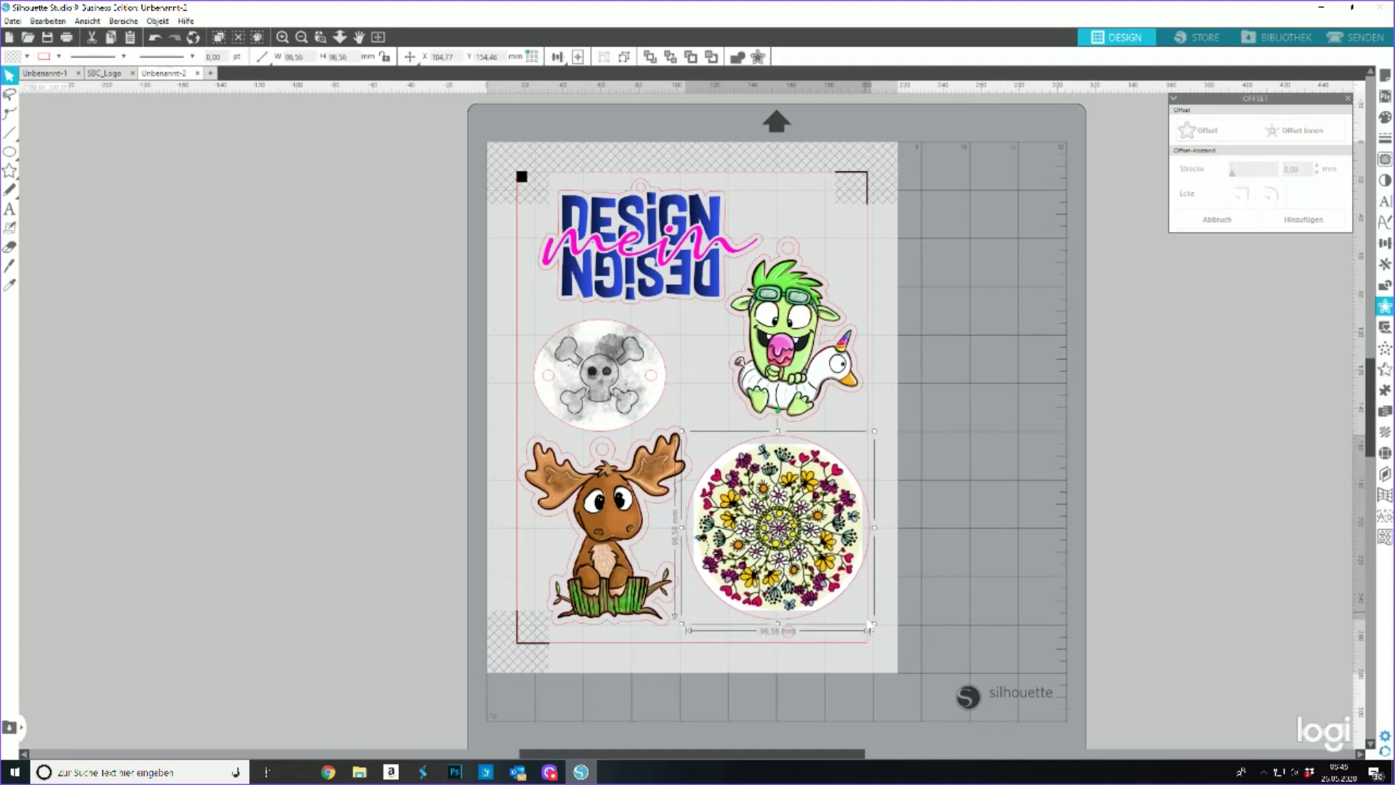
pyautogui.moveTo(874, 623); pyautogui.dragTo(844, 594)
pyautogui.moveTo(798, 540); pyautogui.dragTo(809, 552)
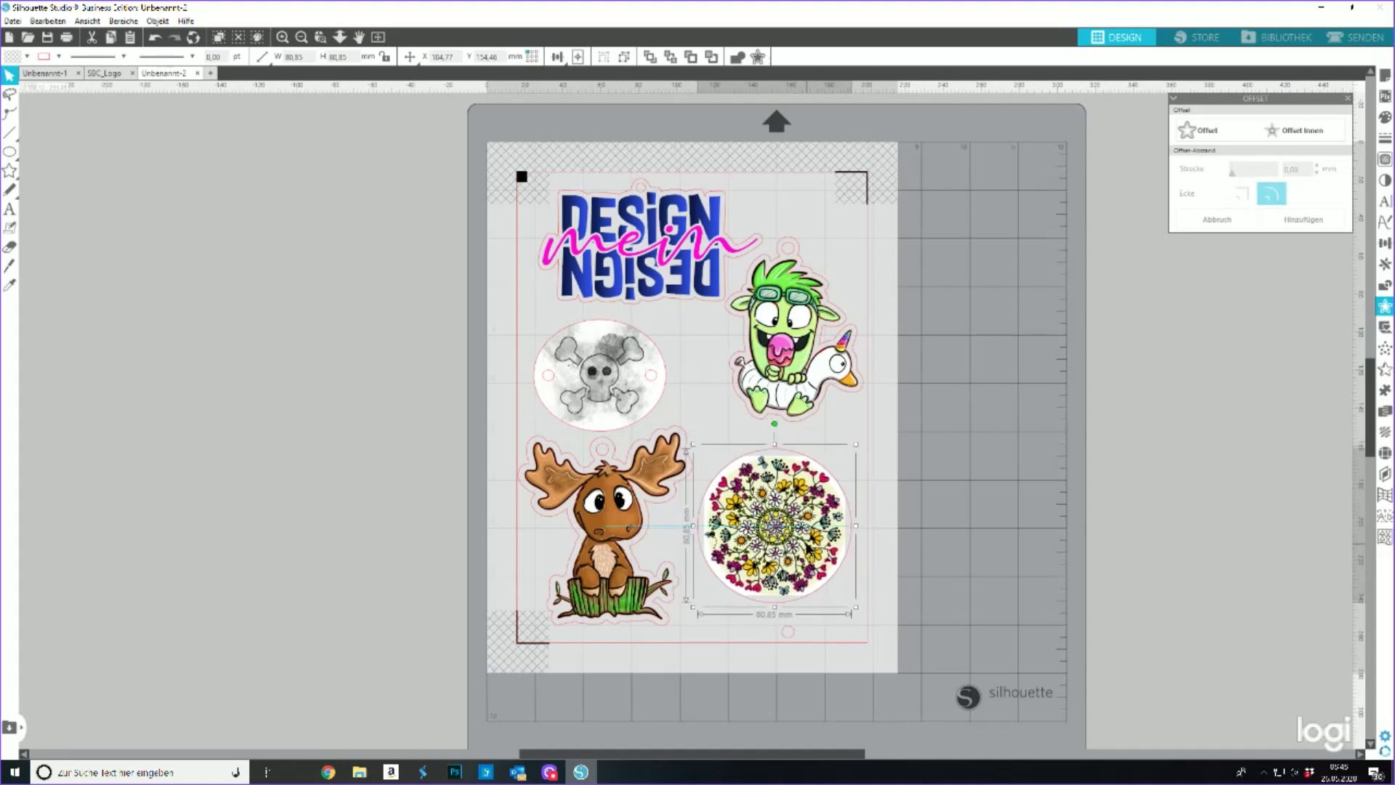
# - Place one hanging hole centred above the mandala circle and another centred below it
pyautogui.moveTo(795, 627); pyautogui.dragTo(782, 446)
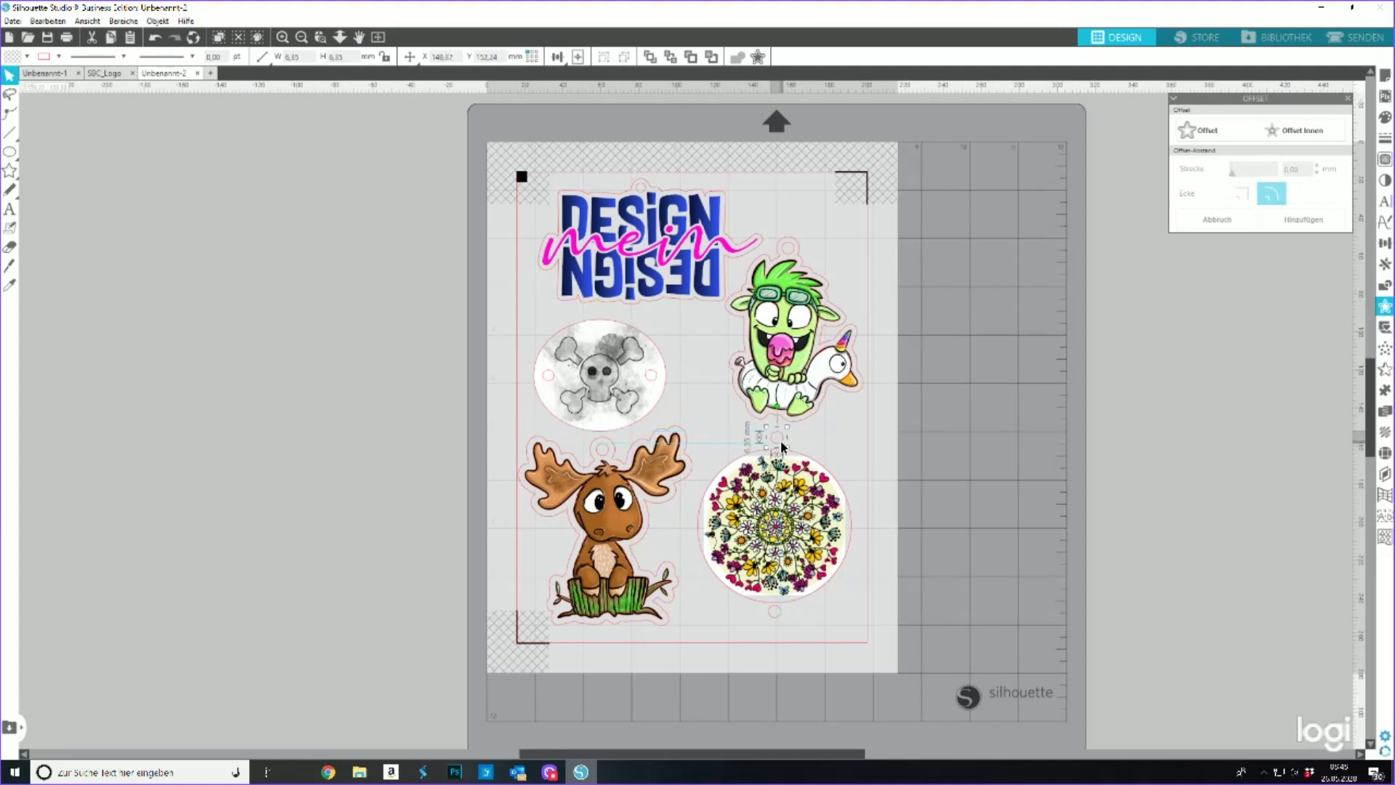
pyautogui.press('Down')
pyautogui.click(891, 534)
# - Ungroup the mandala and its circle, and group them together with both hanging holes
pyautogui.moveTo(709, 434); pyautogui.dragTo(844, 653)
pyautogui.rightClick(803, 552)
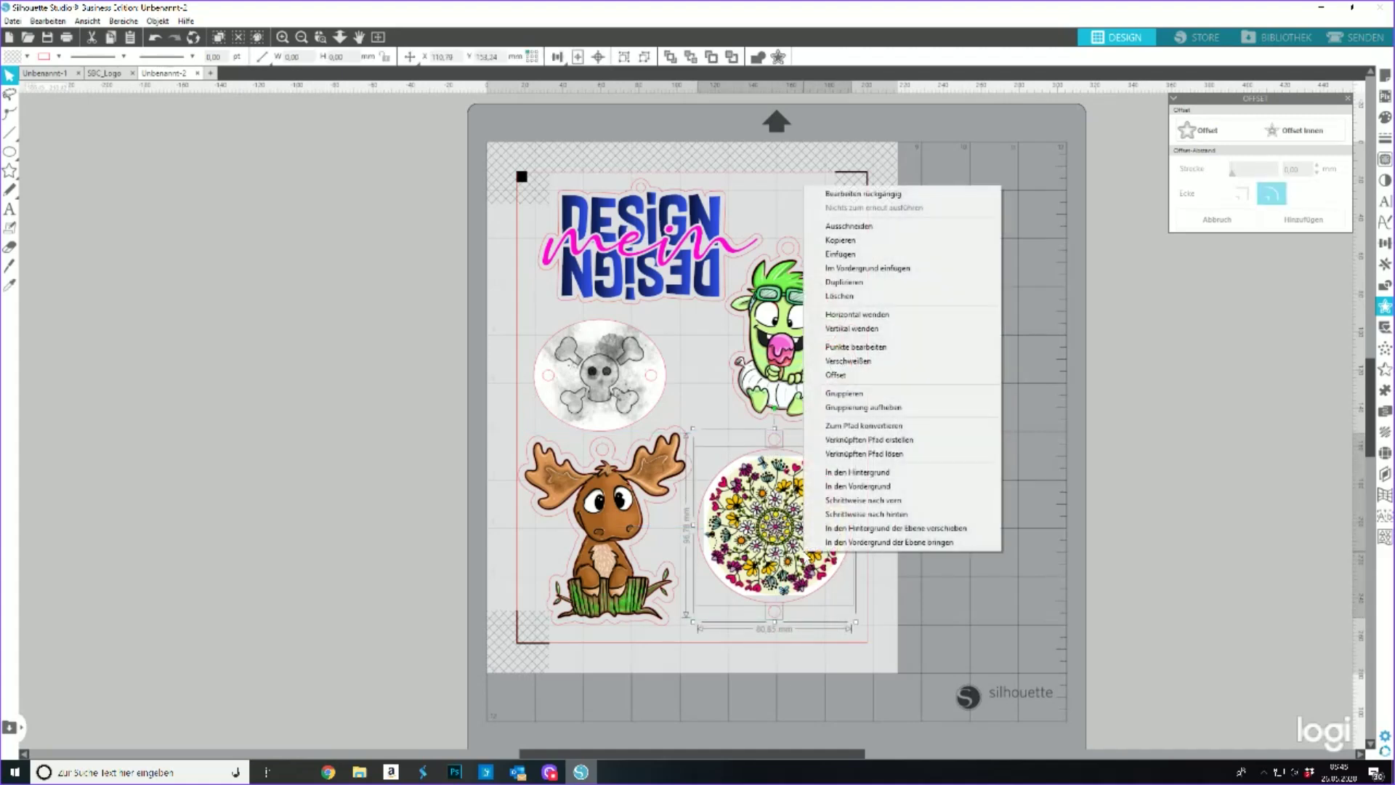
pyautogui.click(901, 407)
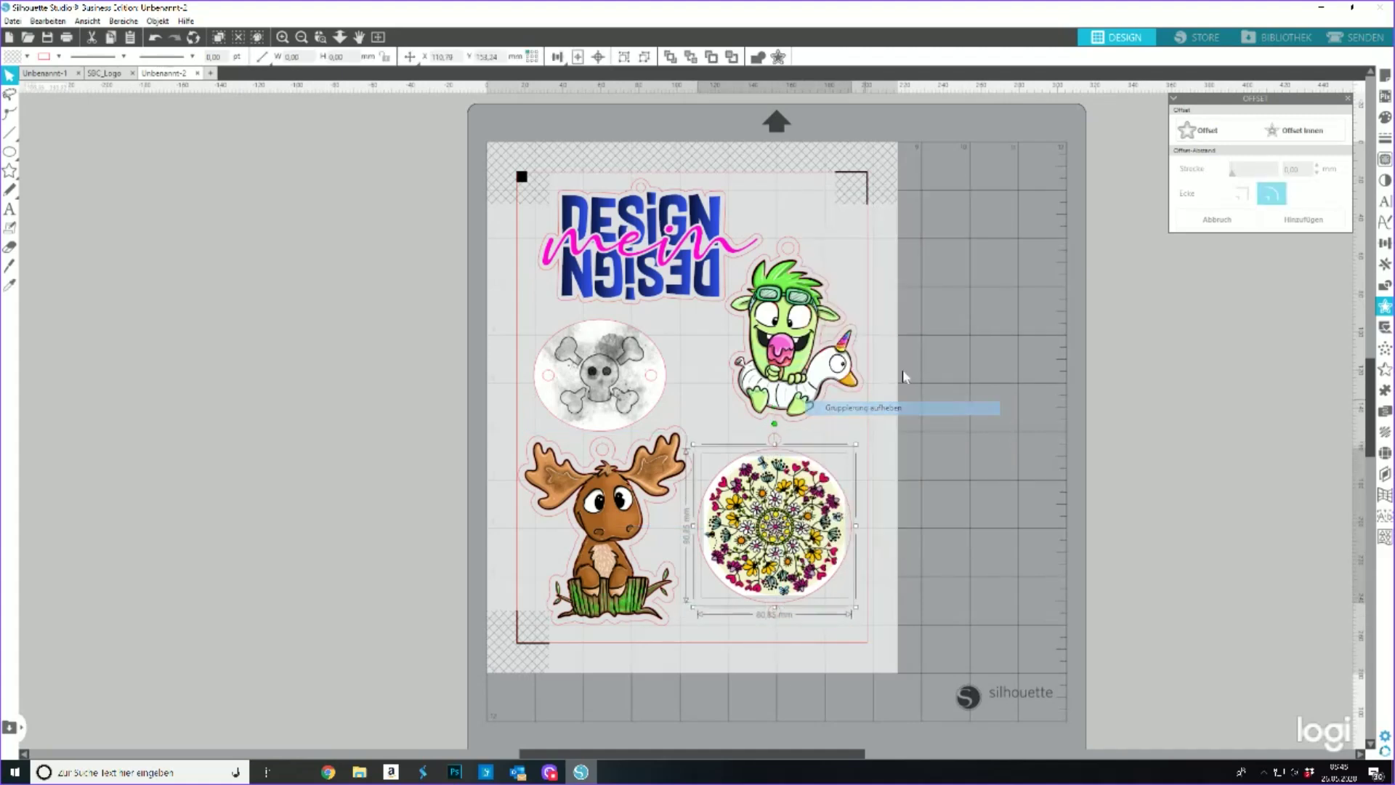
pyautogui.rightClick(771, 453)
pyautogui.click(737, 439)
pyautogui.moveTo(736, 437); pyautogui.dragTo(836, 609)
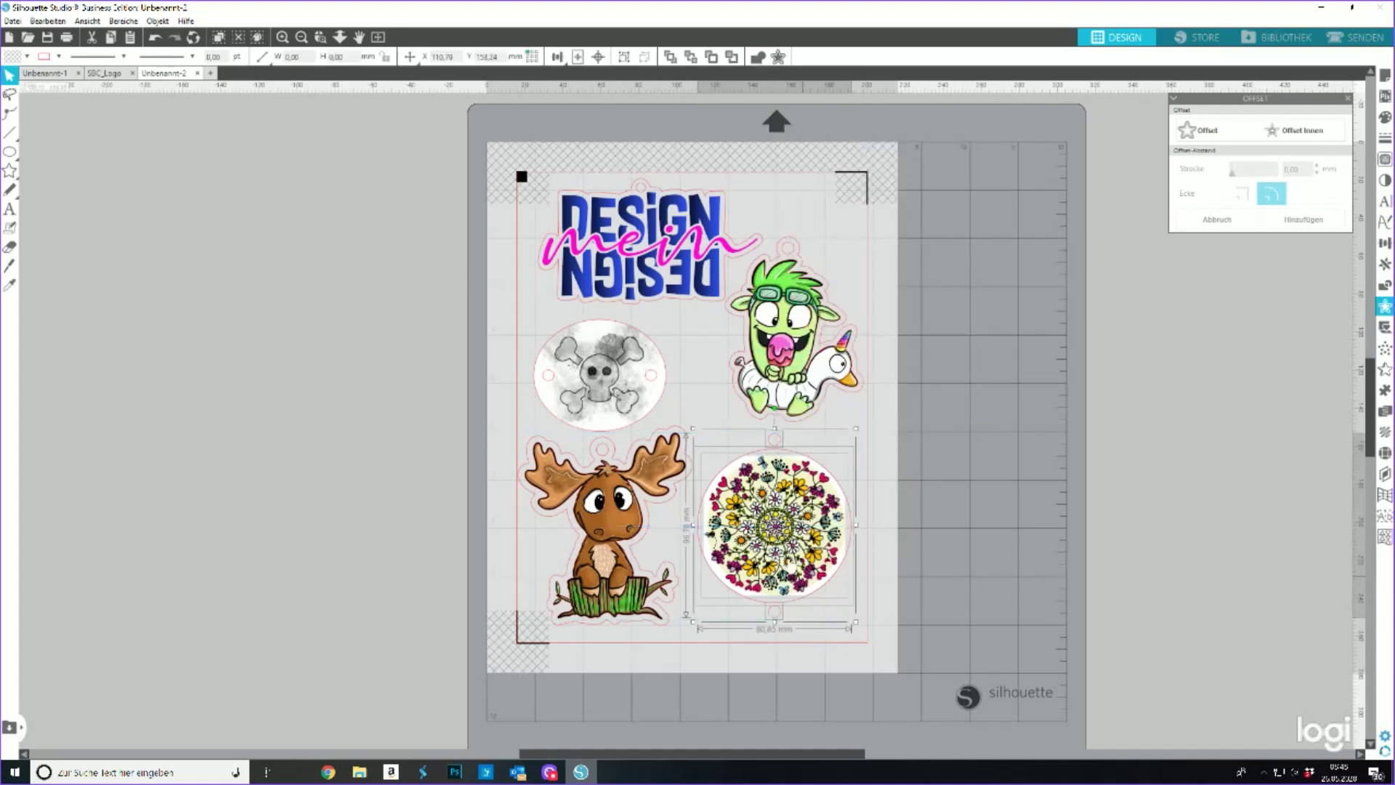
pyautogui.rightClick(789, 558)
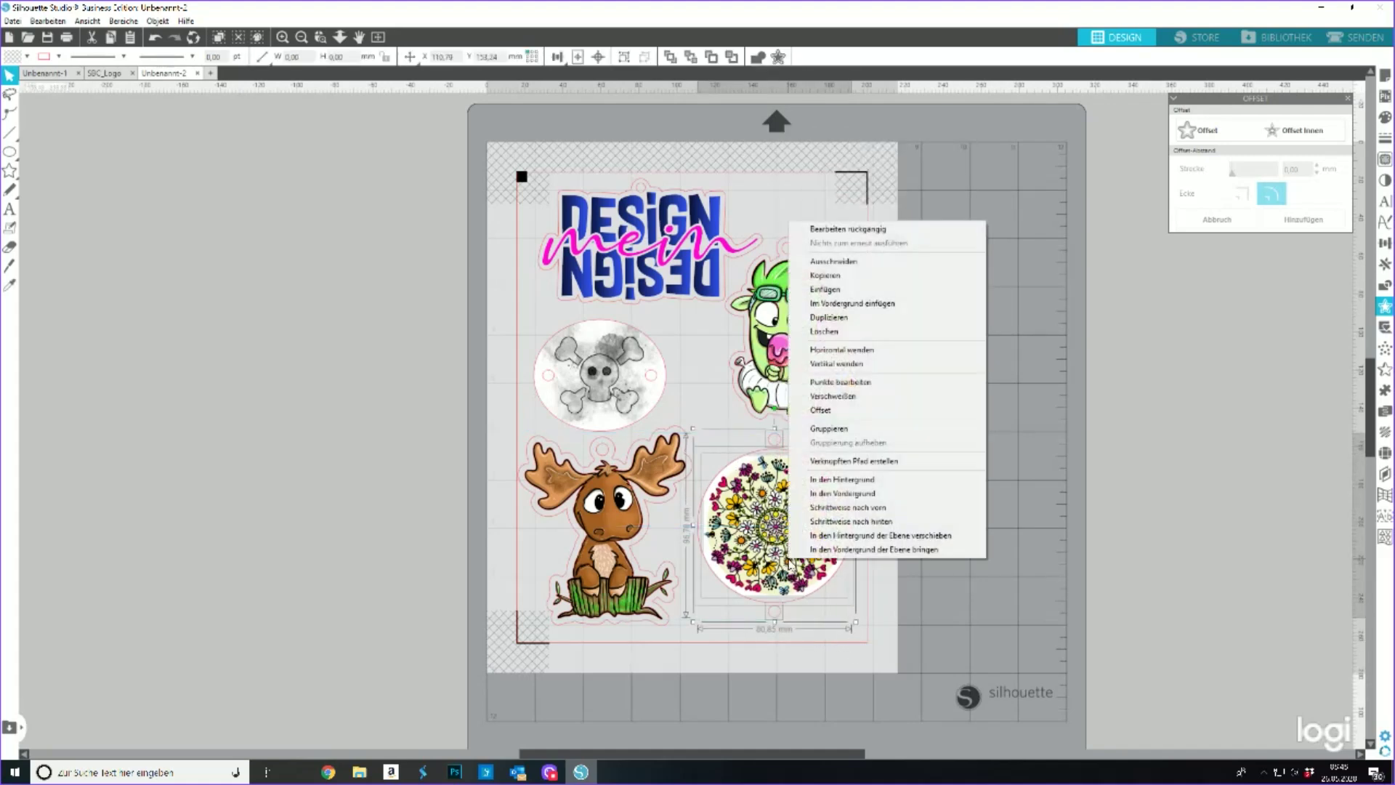
pyautogui.click(850, 431)
# - Create a rounded outer offset around the mandala group and raise its distance to 2.90 mm
pyautogui.click(1199, 130)
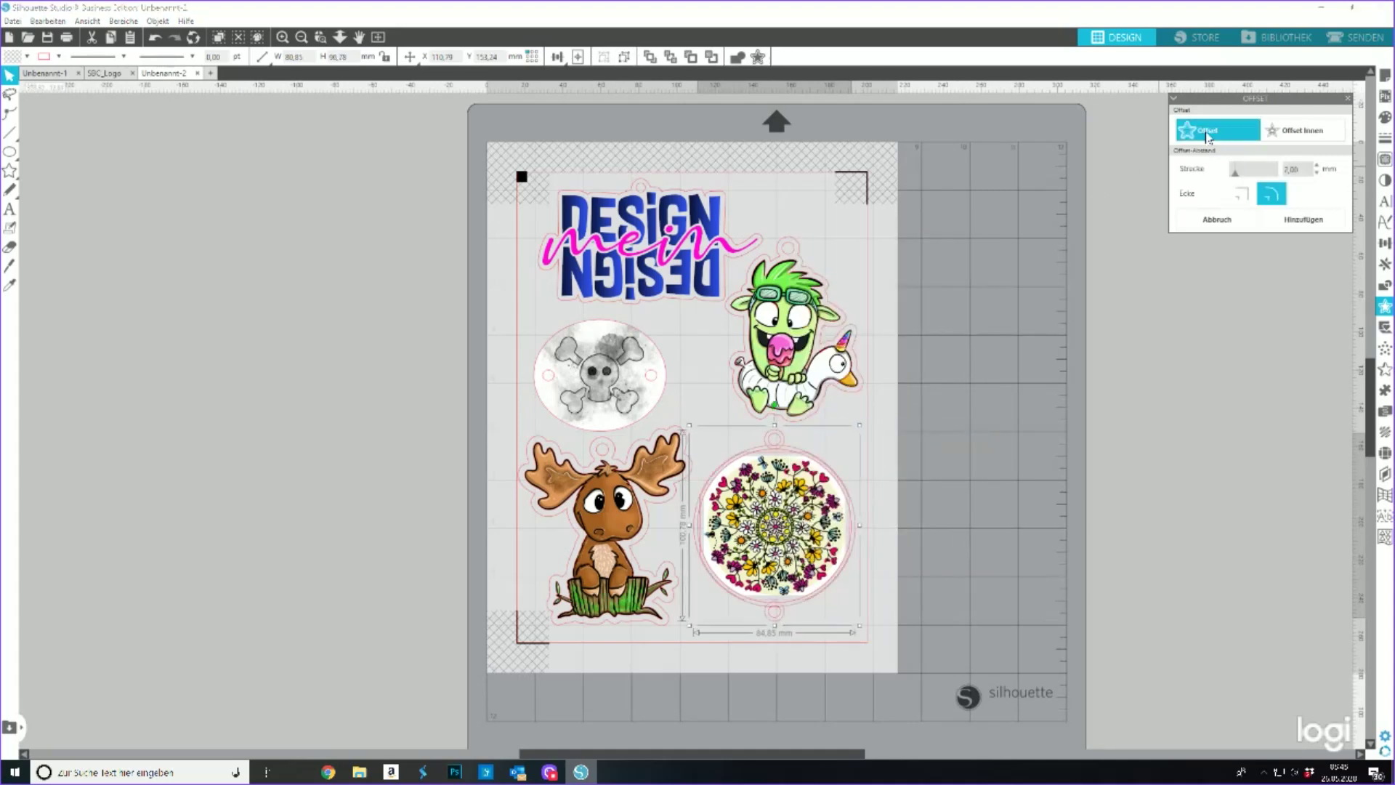
pyautogui.click(1316, 166)
pyautogui.click(1317, 166)
pyautogui.click(1316, 166)
pyautogui.click(1317, 166)
pyautogui.click(1317, 165)
pyautogui.click(1317, 165)
pyautogui.click(1317, 166)
pyautogui.click(1317, 165)
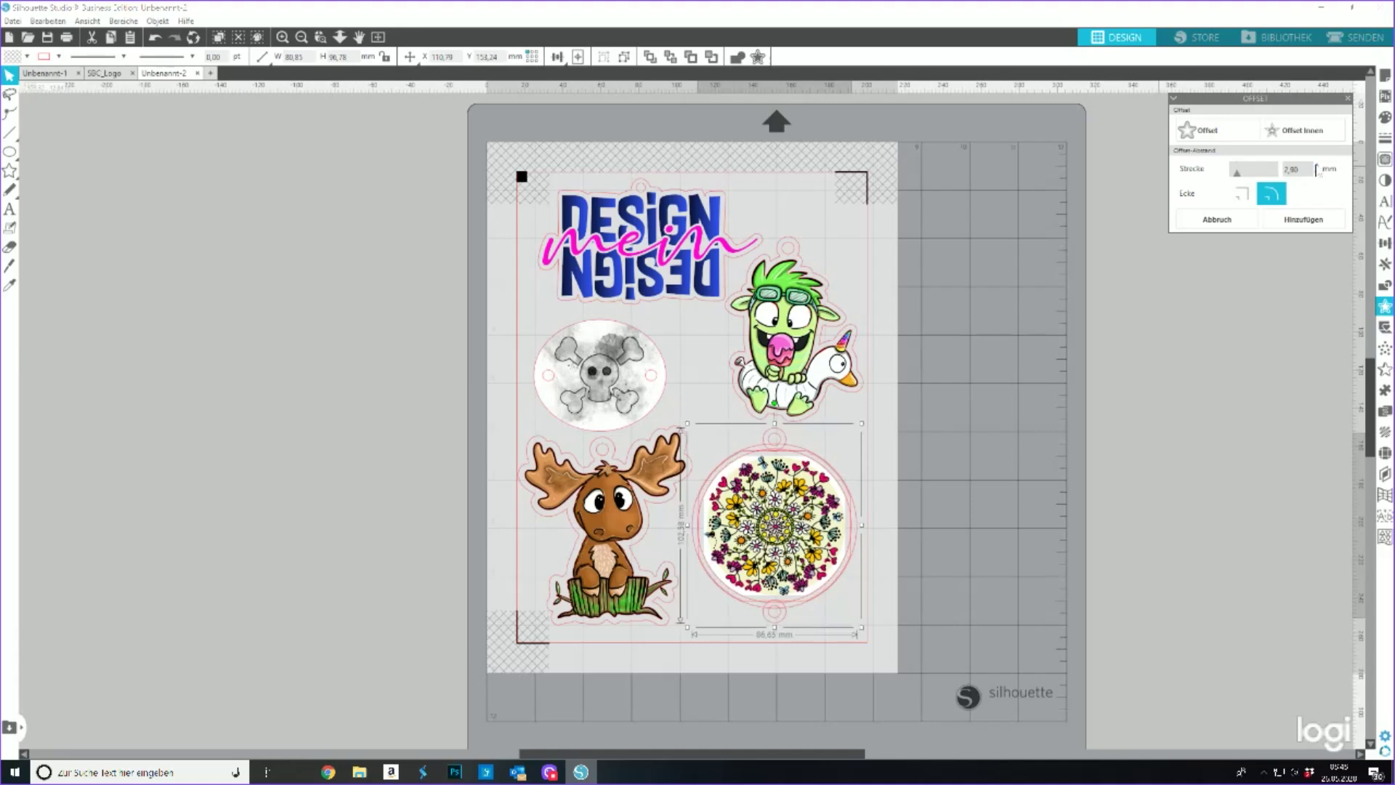
pyautogui.click(973, 436)
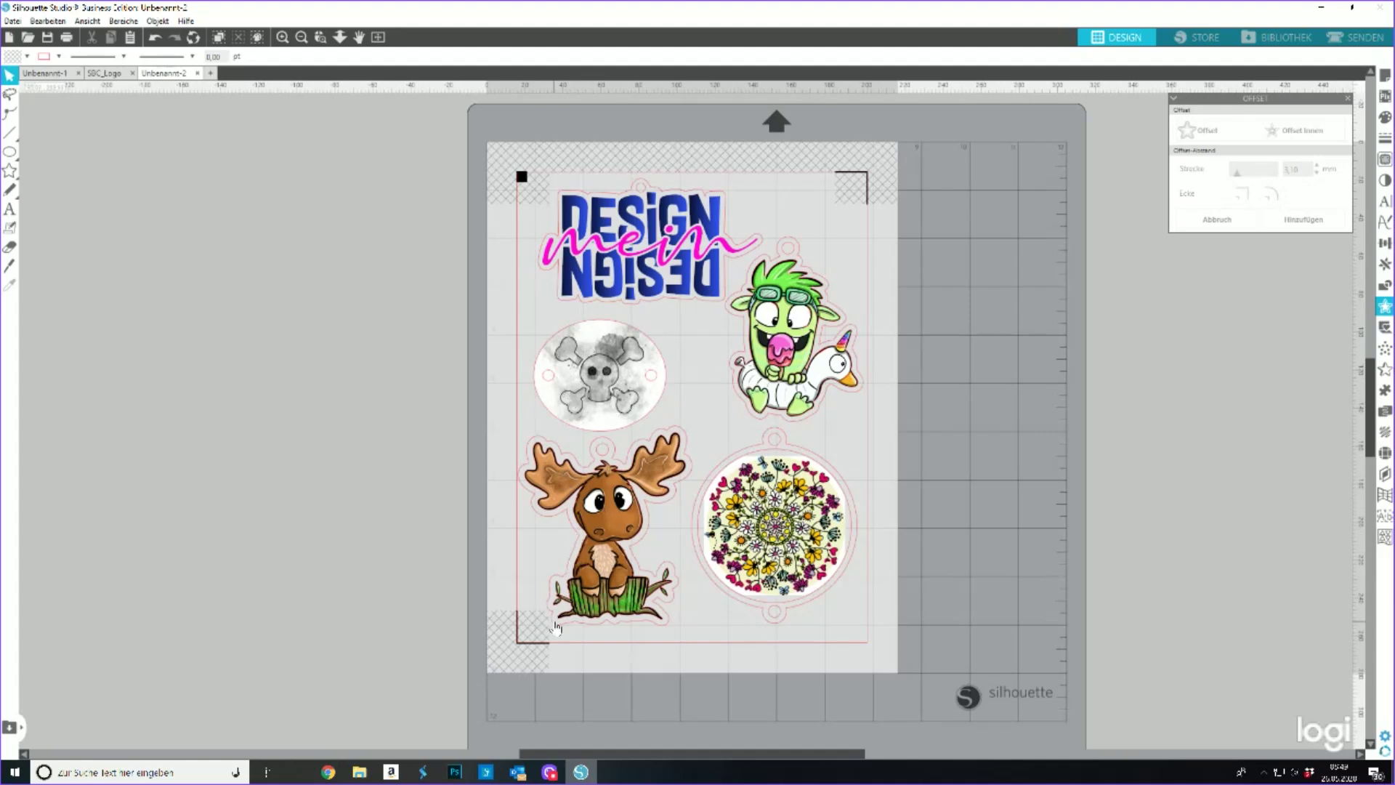
# - Nudge the moose together with its hanging hole and cutting outline slightly toward the mandala, inside the cut border
pyautogui.moveTo(600, 546); pyautogui.dragTo(603, 549)
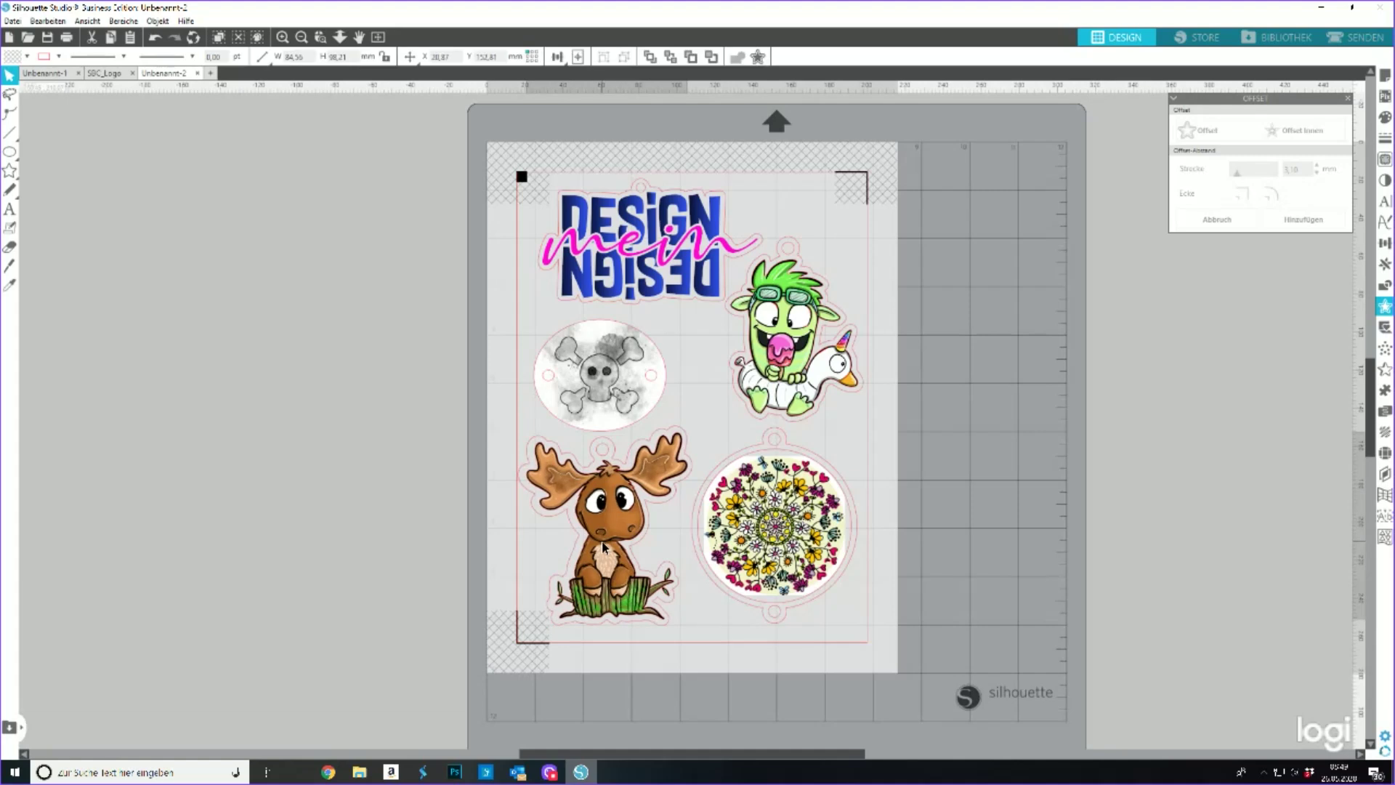
pyautogui.click(154, 37)
pyautogui.moveTo(599, 513); pyautogui.dragTo(603, 516)
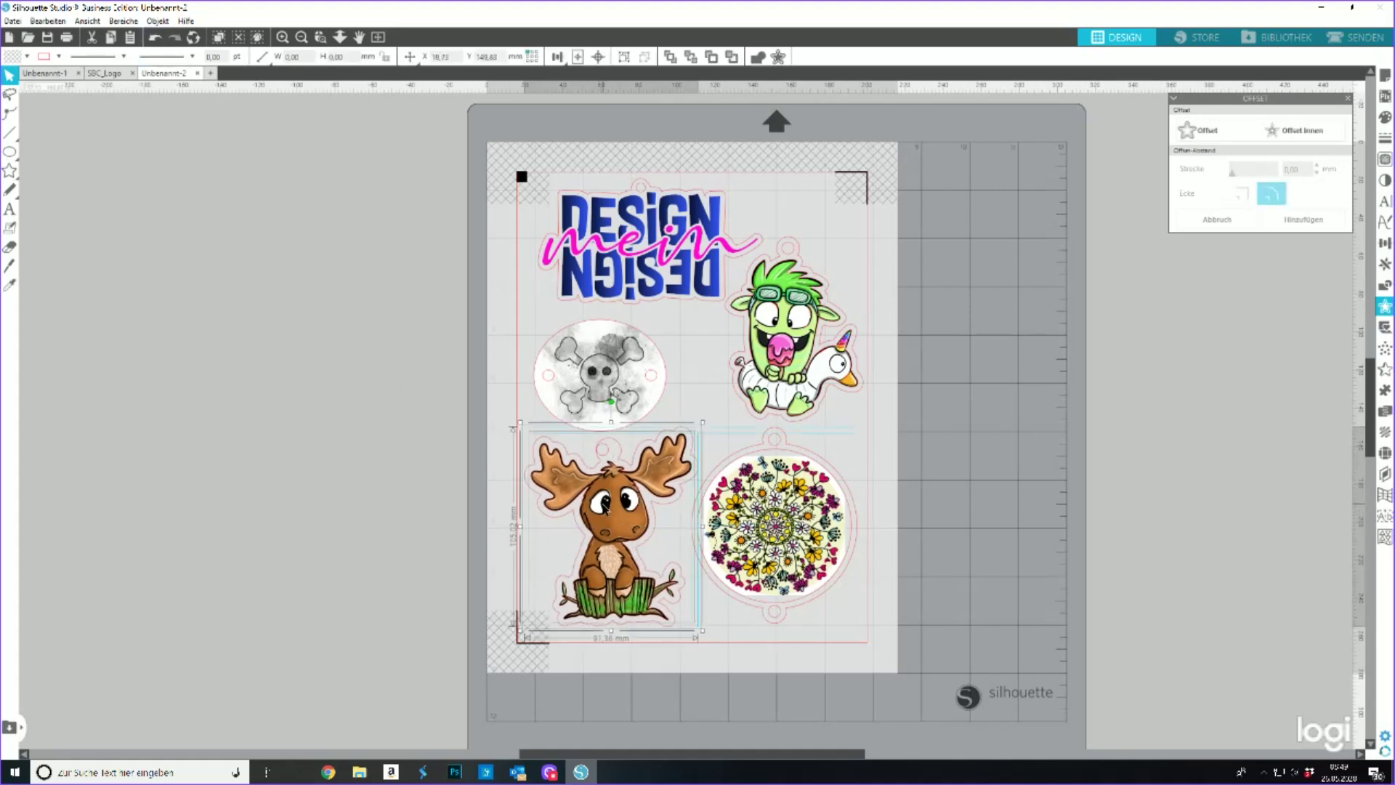
pyautogui.click(157, 38)
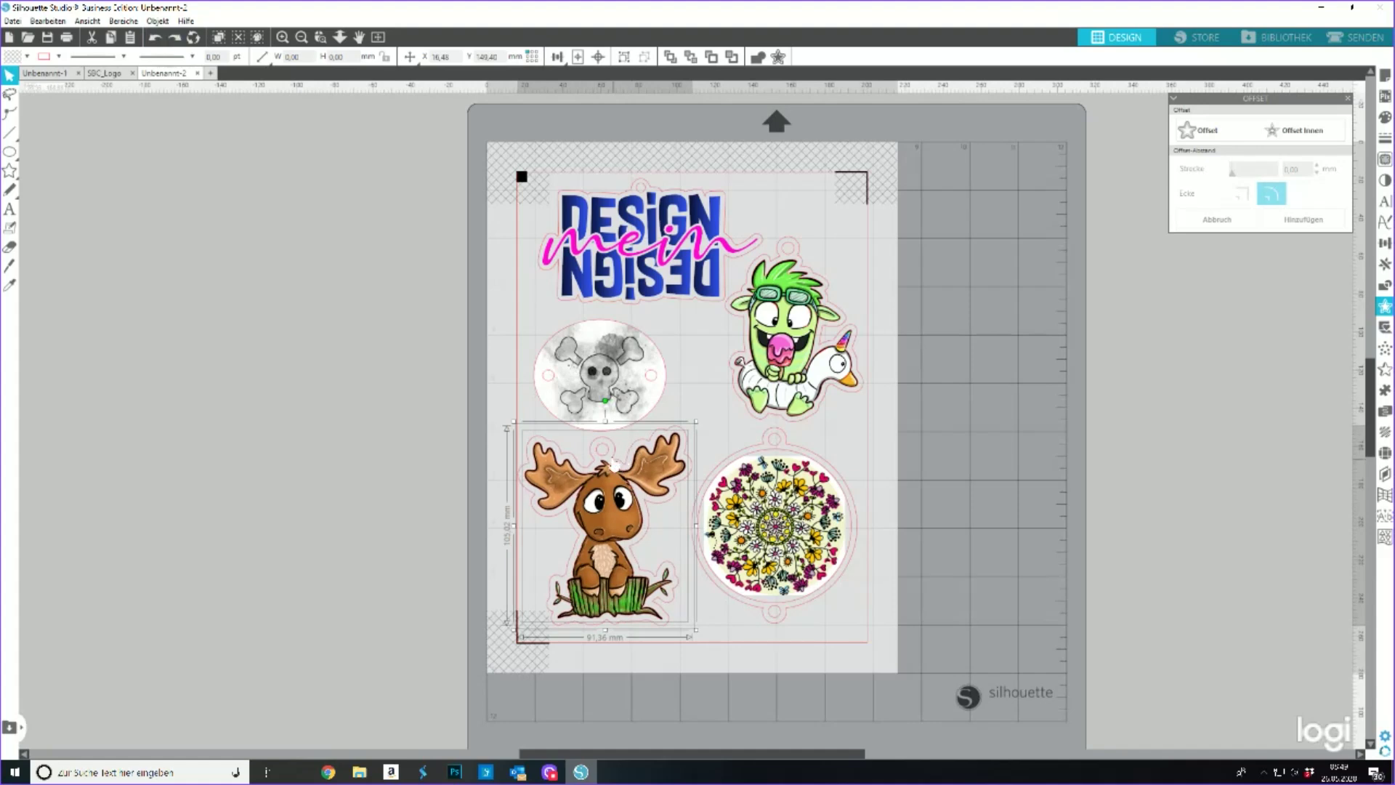
pyautogui.moveTo(608, 458); pyautogui.dragTo(609, 458)
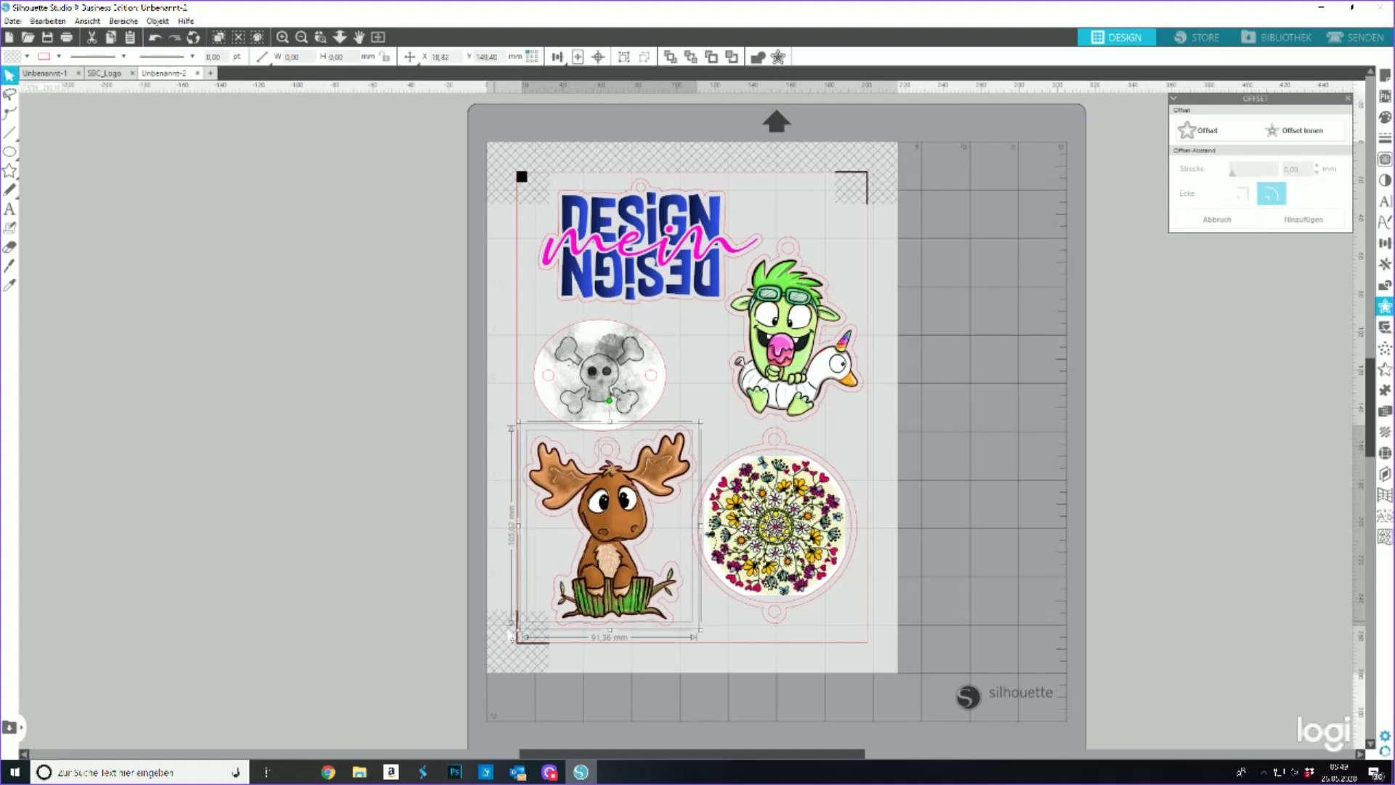
pyautogui.click(937, 348)
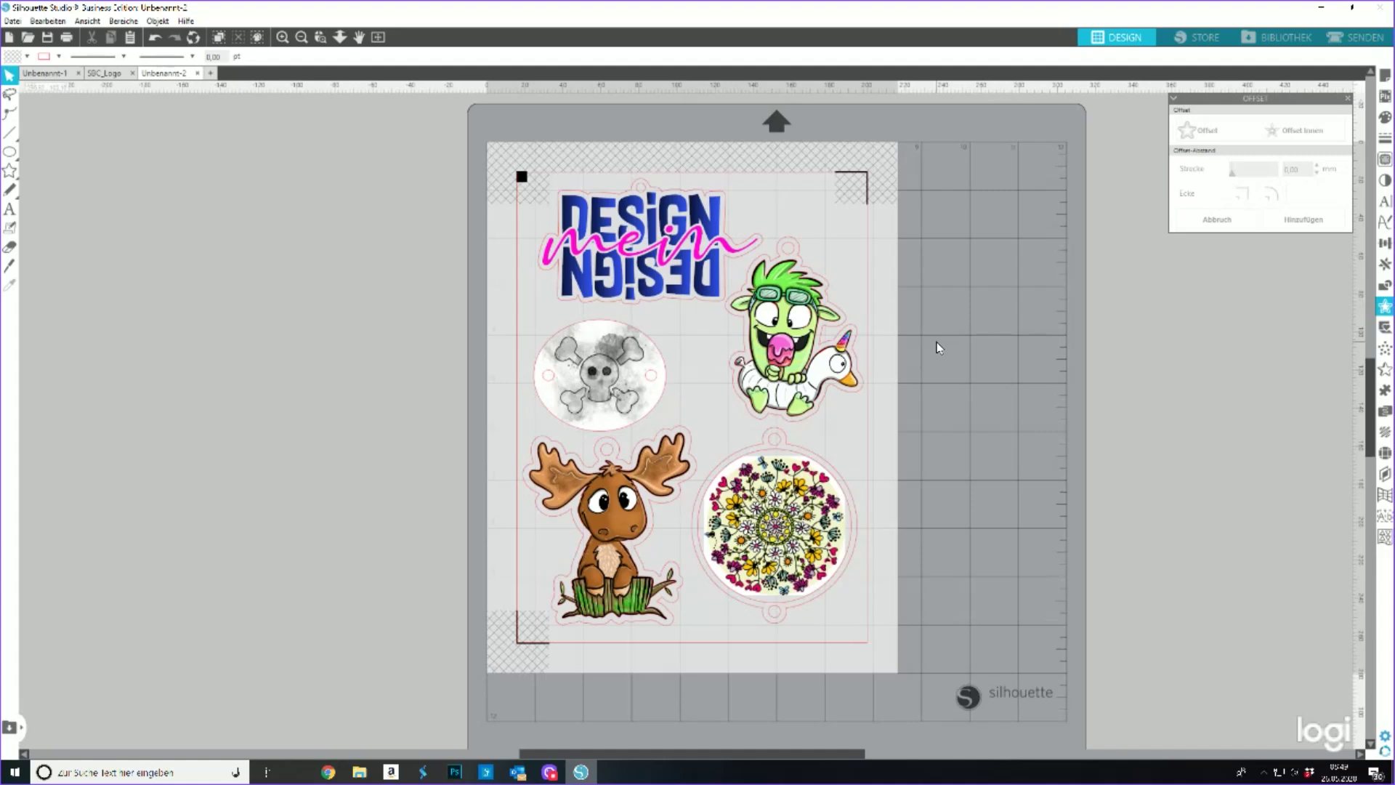
# - Examine the print preview and the Canon MX490 printer's media and quality settings, and close the print dialog without printing
pyautogui.click(1384, 78)
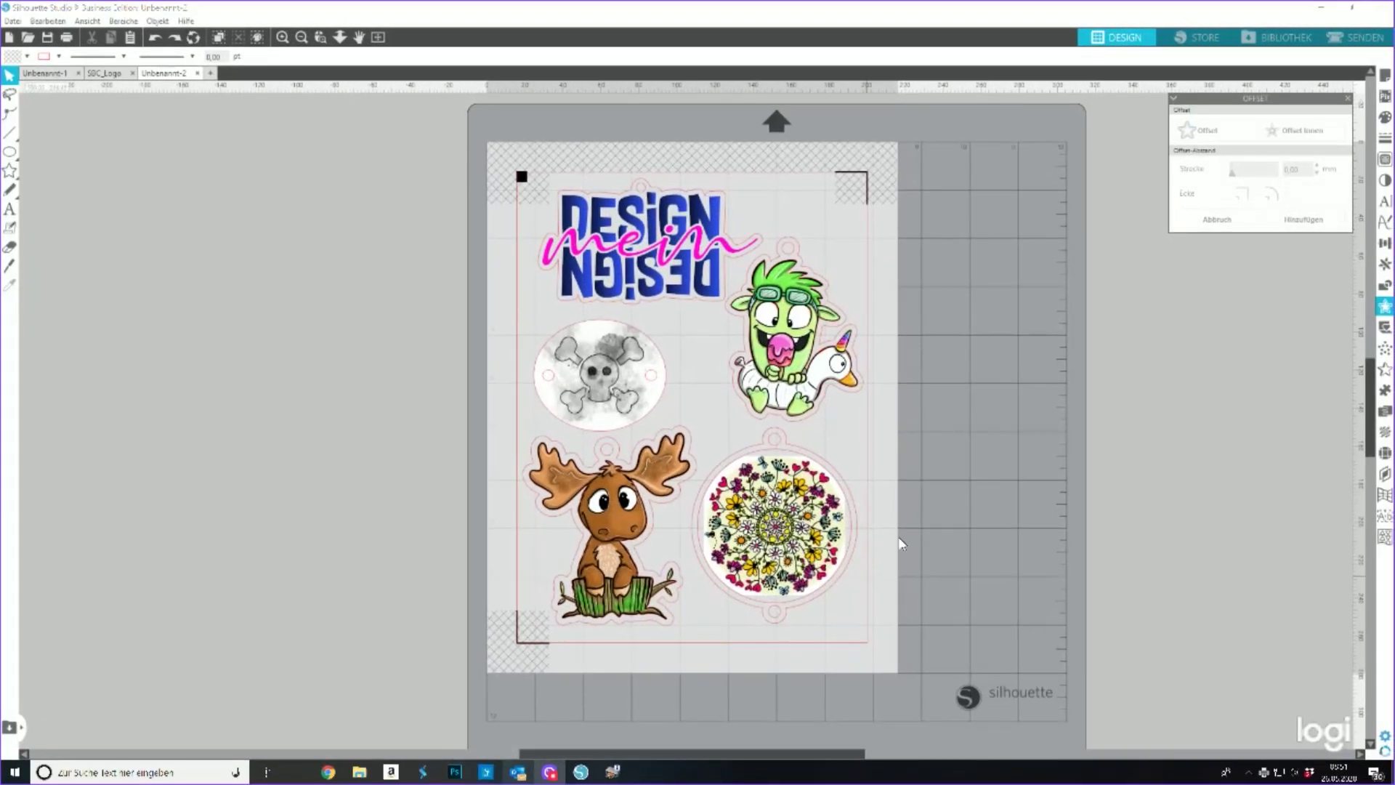
pyautogui.click(13, 21)
pyautogui.click(78, 221)
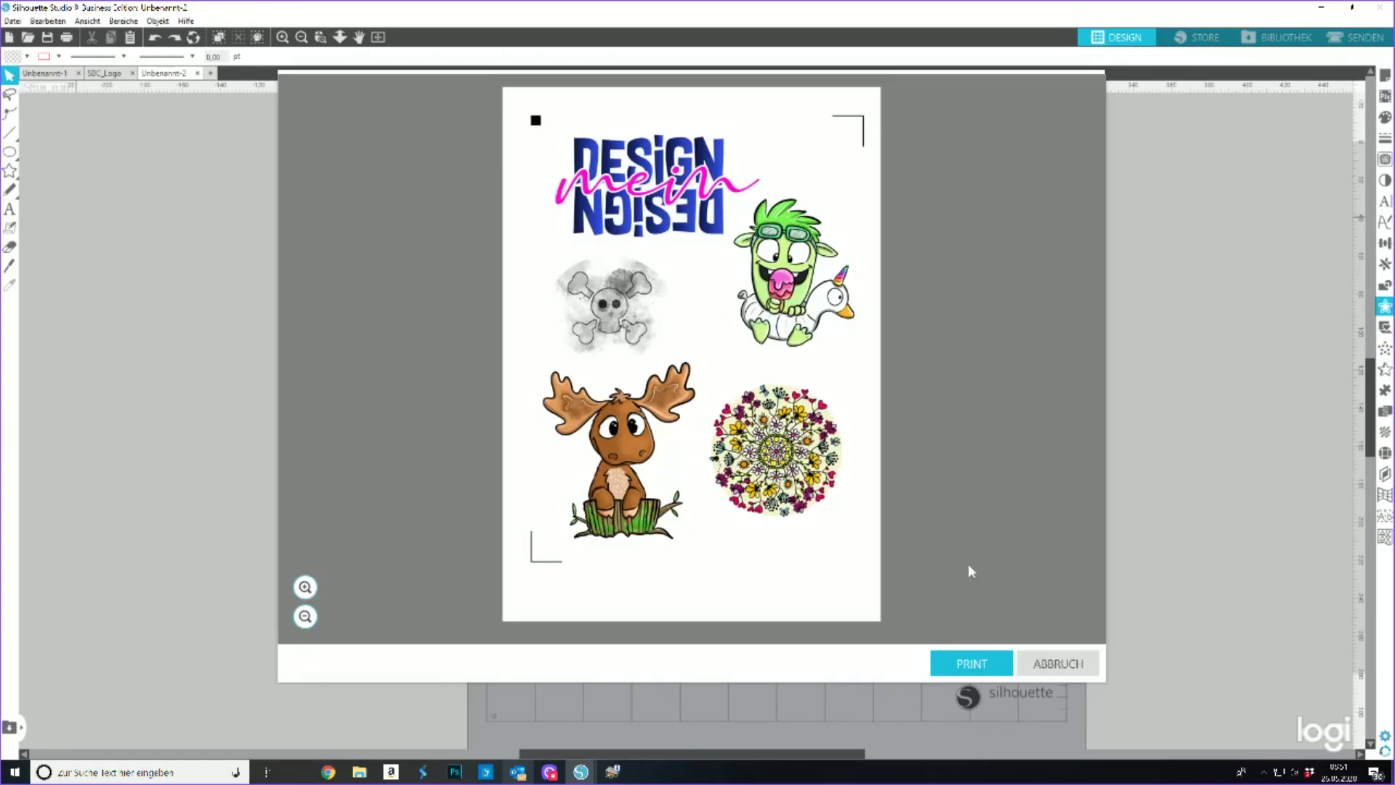
pyautogui.click(982, 661)
pyautogui.click(529, 212)
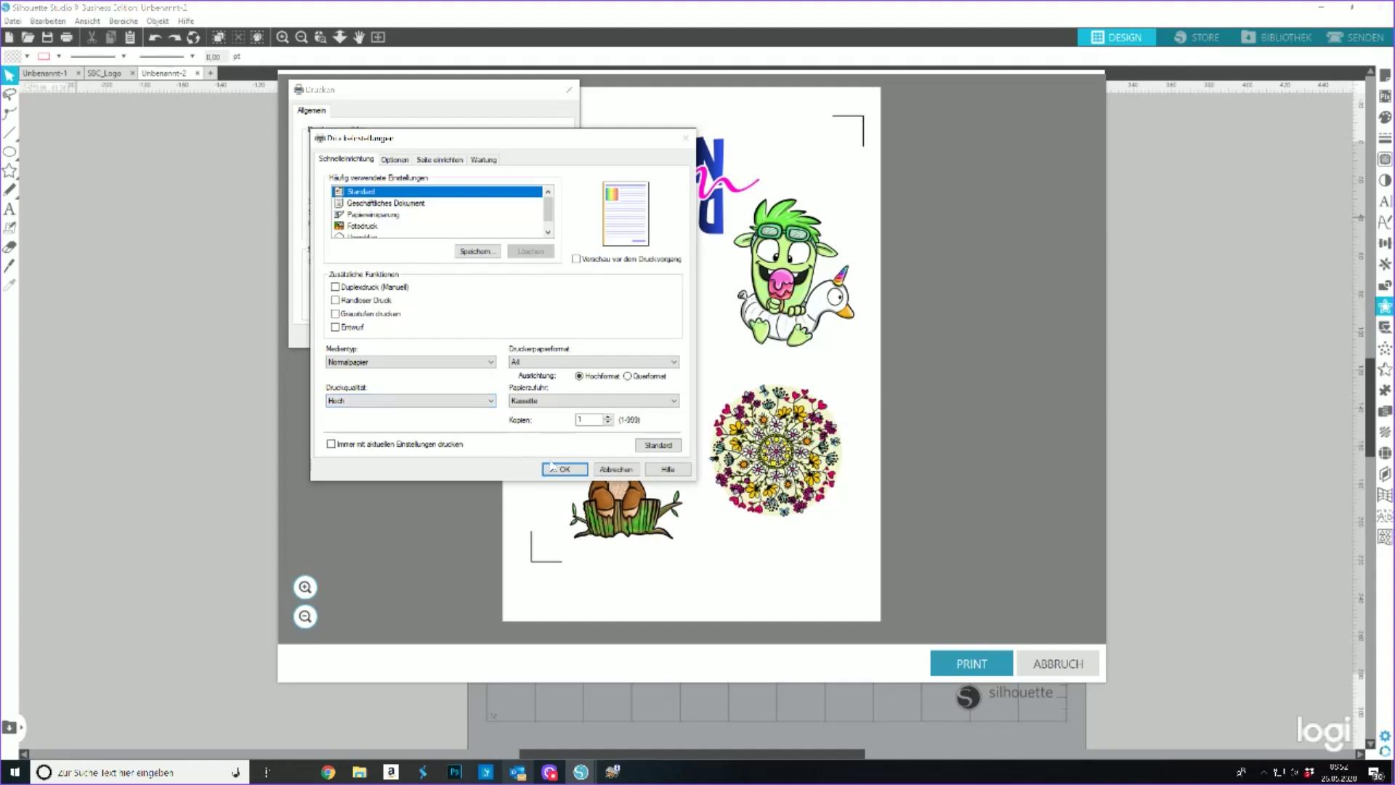
pyautogui.click(627, 474)
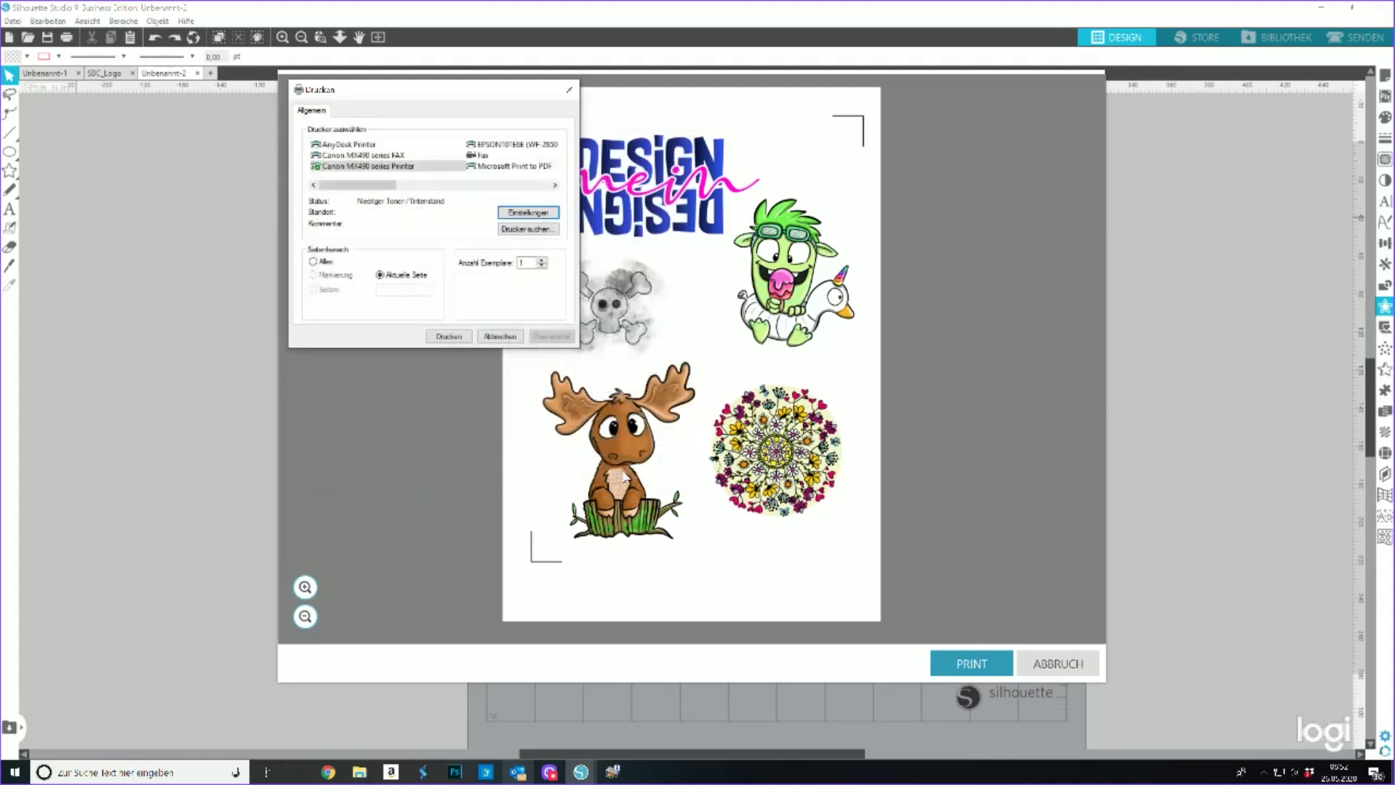
pyautogui.click(493, 342)
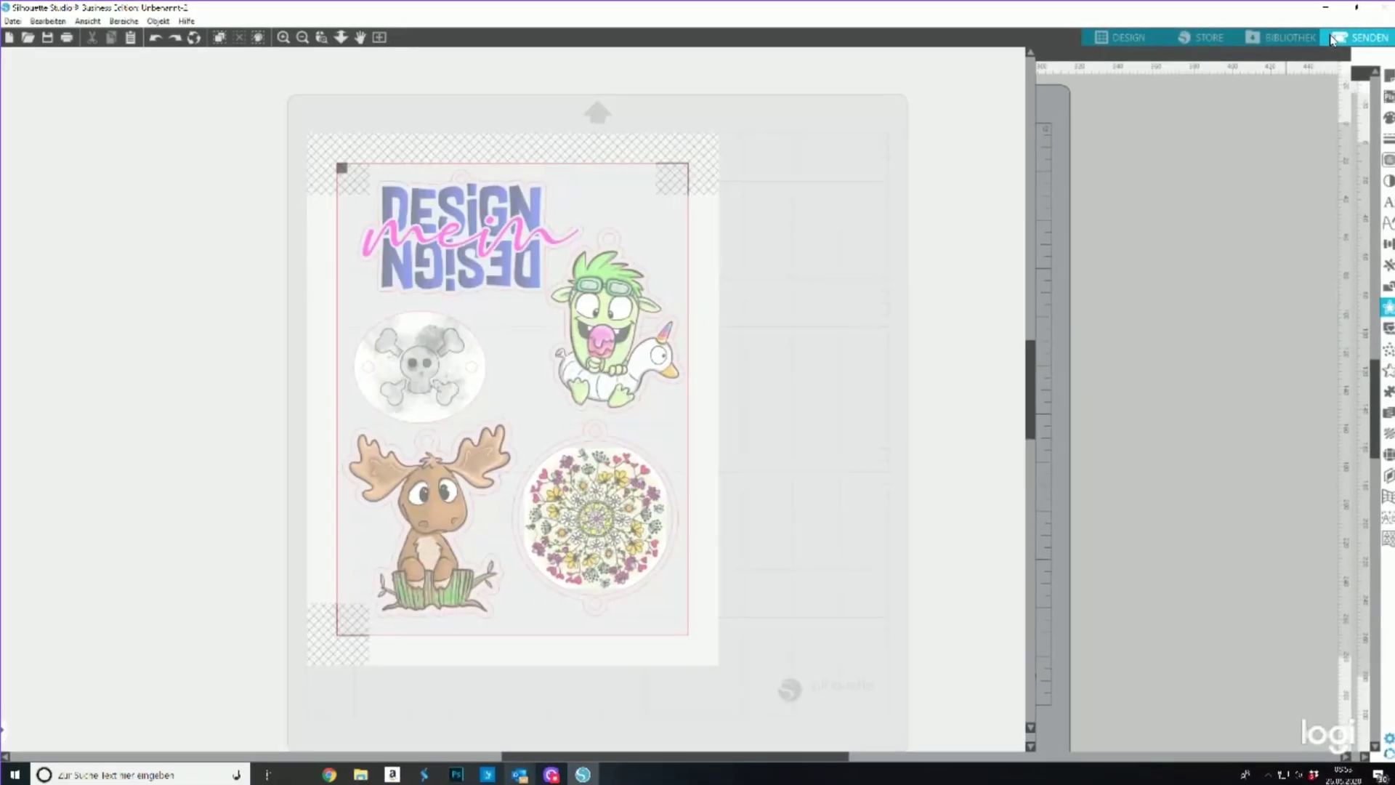
# - Open the send-to-cutter setup in simple mode (Einfach) and set all designs to Nicht Schneiden
pyautogui.click(1351, 39)
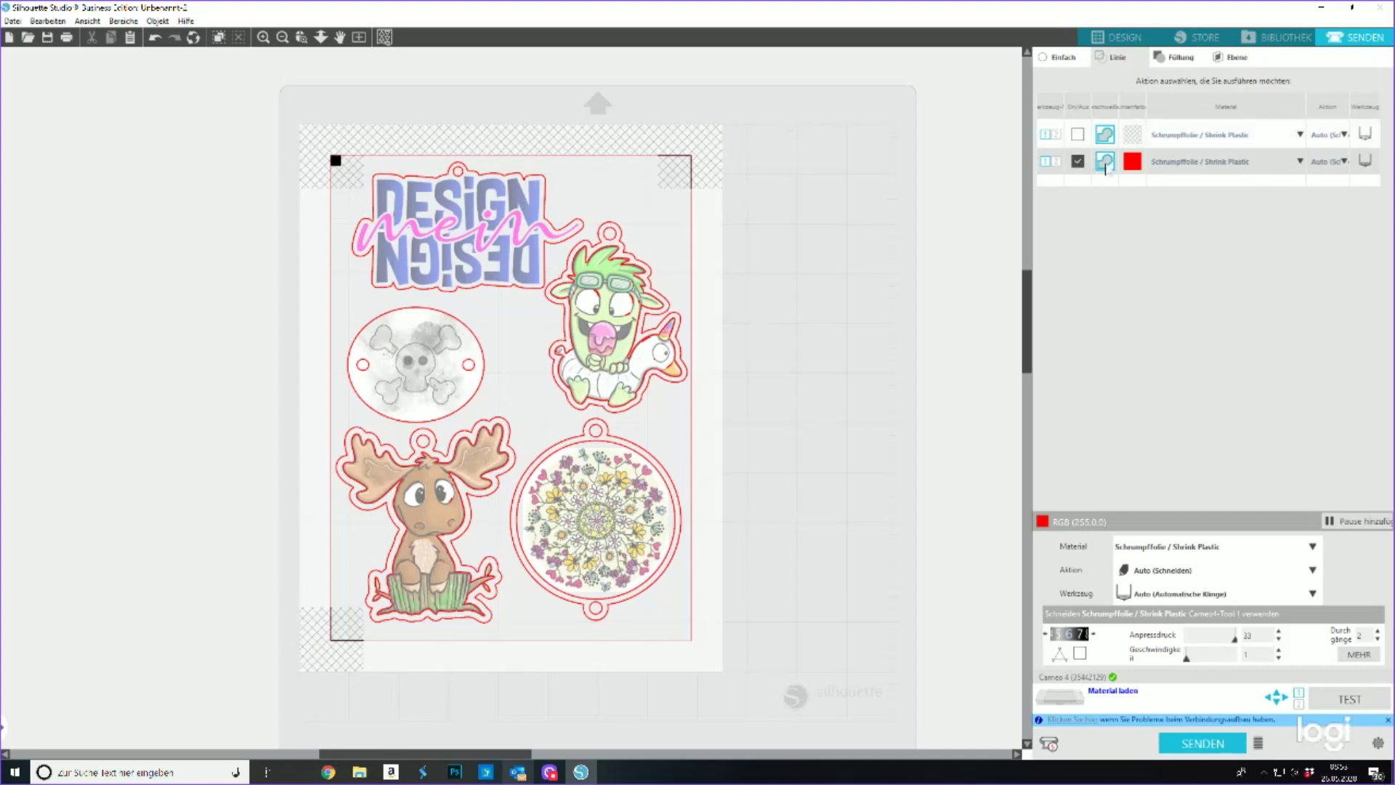
pyautogui.click(1061, 58)
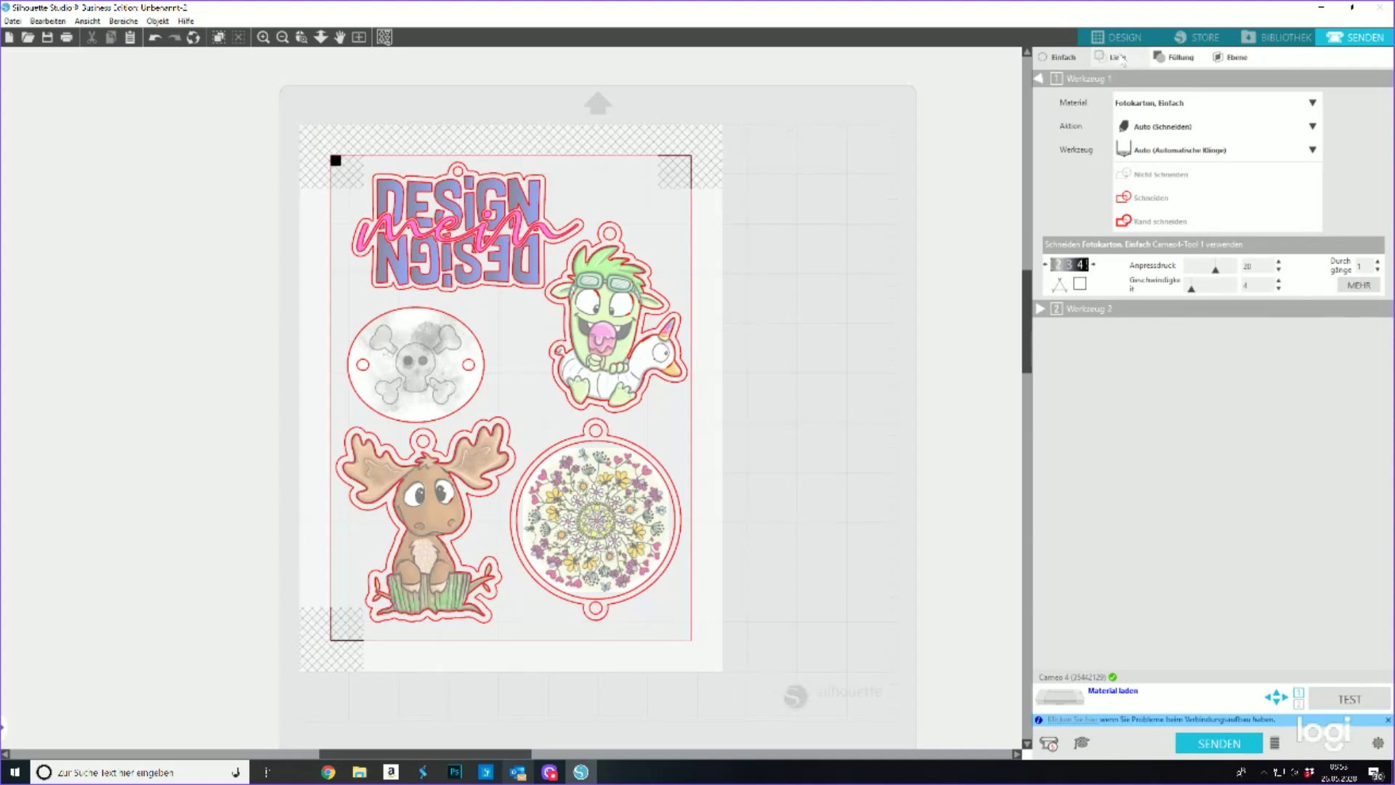
pyautogui.moveTo(264, 140); pyautogui.dragTo(795, 667)
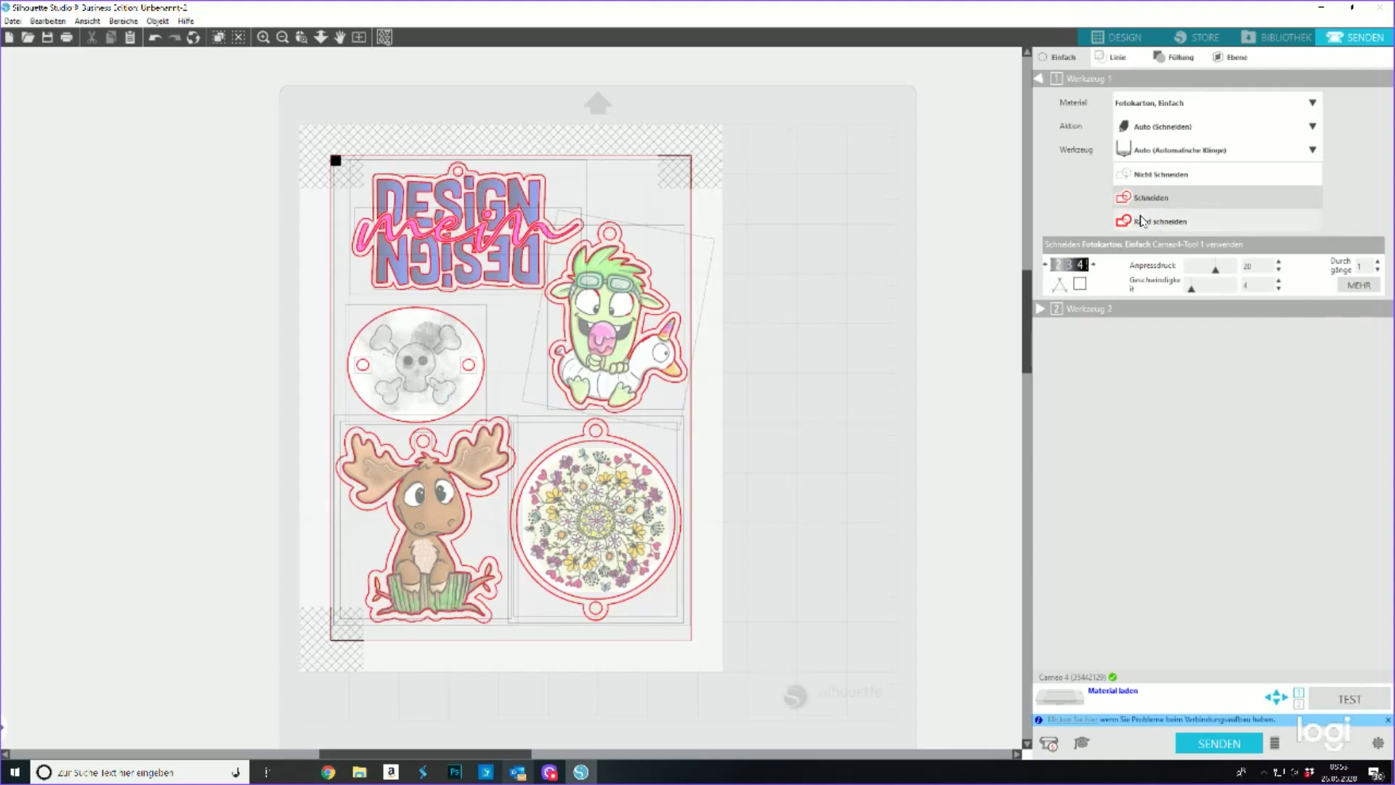
pyautogui.click(1147, 178)
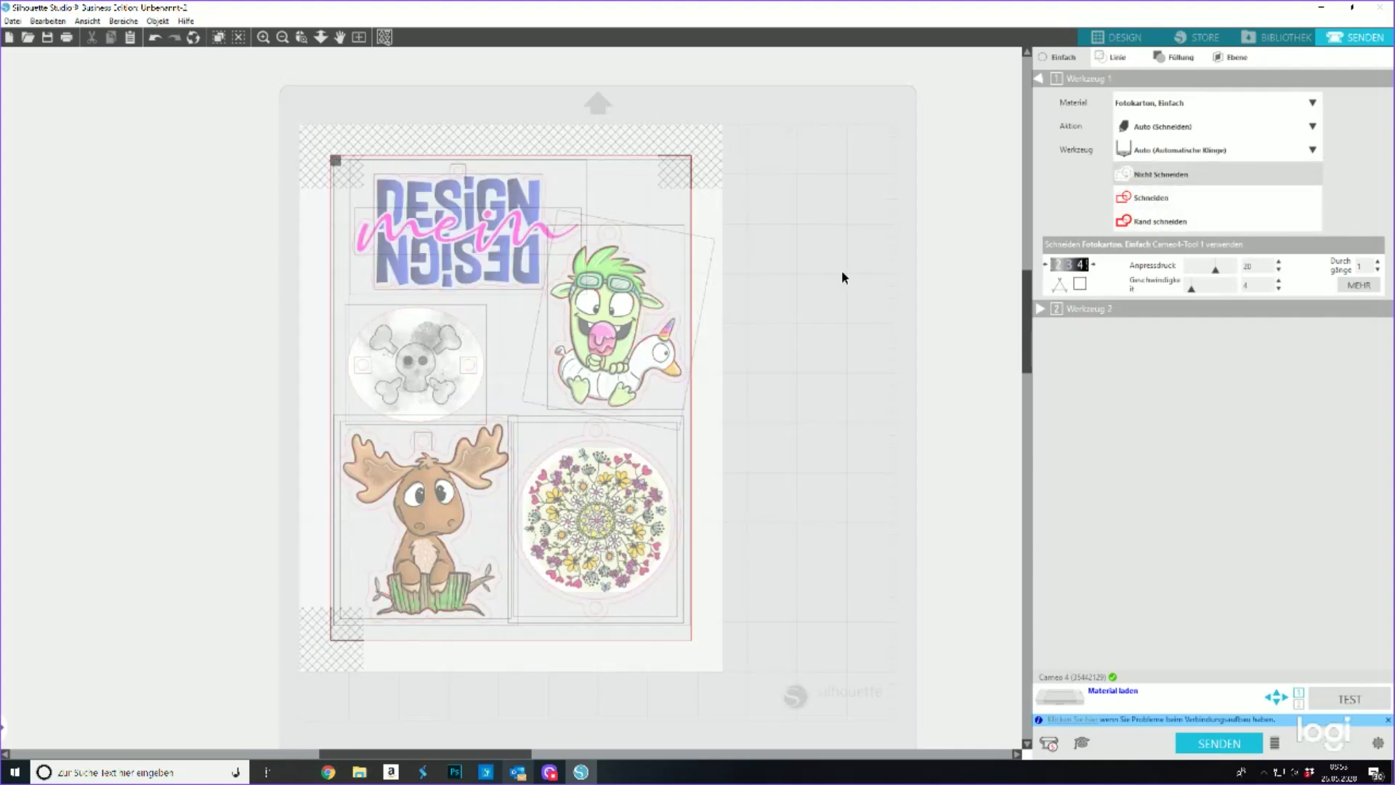
pyautogui.click(697, 250)
pyautogui.click(652, 269)
pyautogui.click(615, 242)
pyautogui.click(620, 239)
pyautogui.click(621, 237)
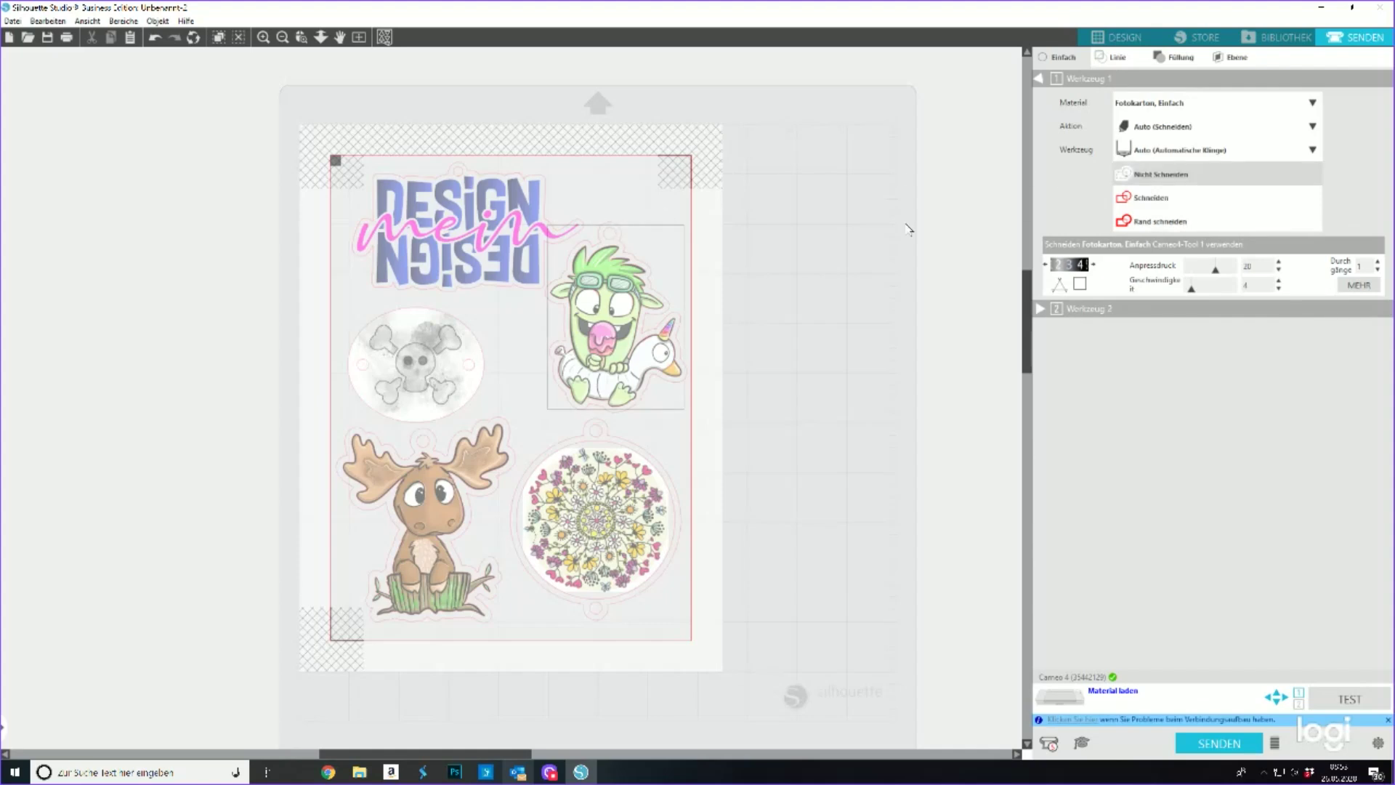
# - Set all designs to Rand schneiden and the hanging hole above the lettering to Schneiden
pyautogui.moveTo(335, 148); pyautogui.dragTo(829, 680)
pyautogui.click(1128, 220)
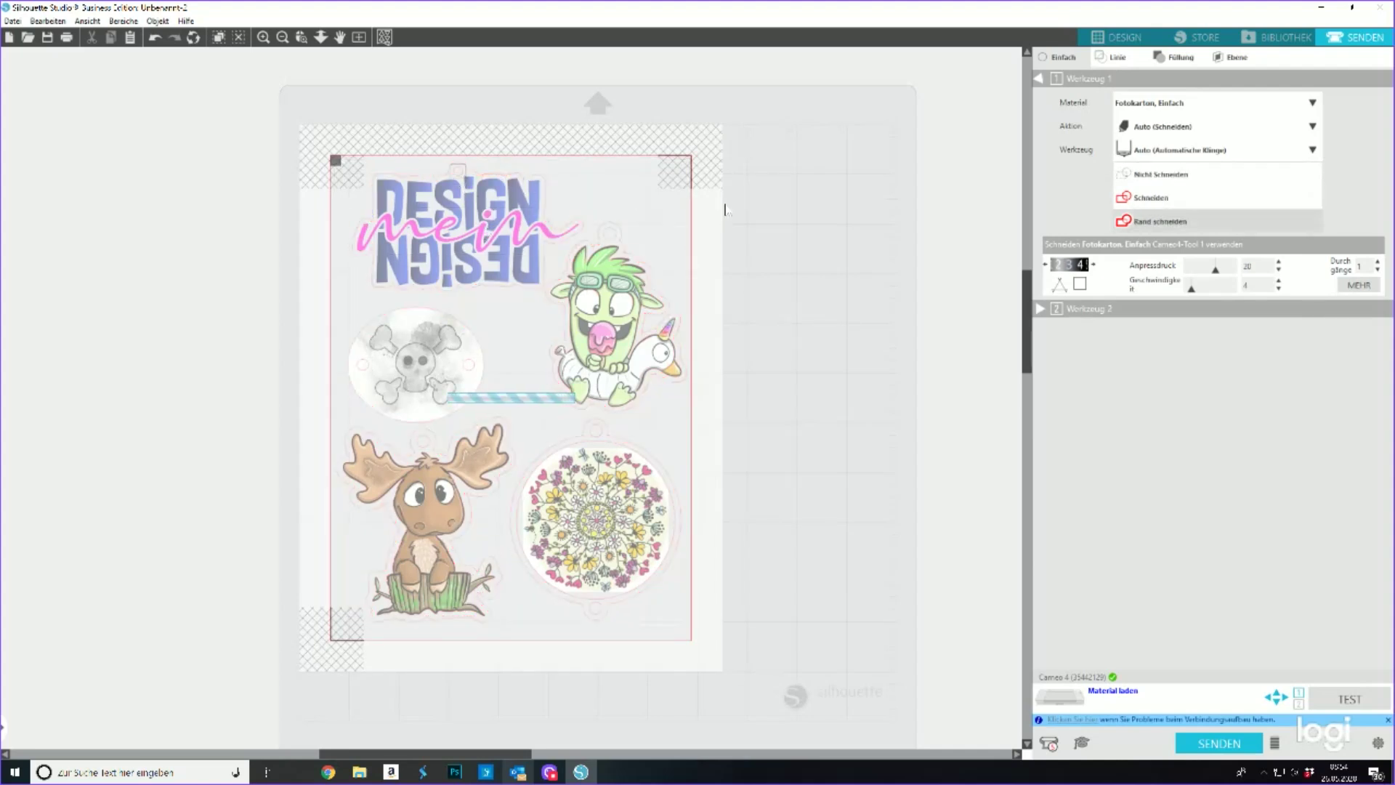
pyautogui.click(1152, 196)
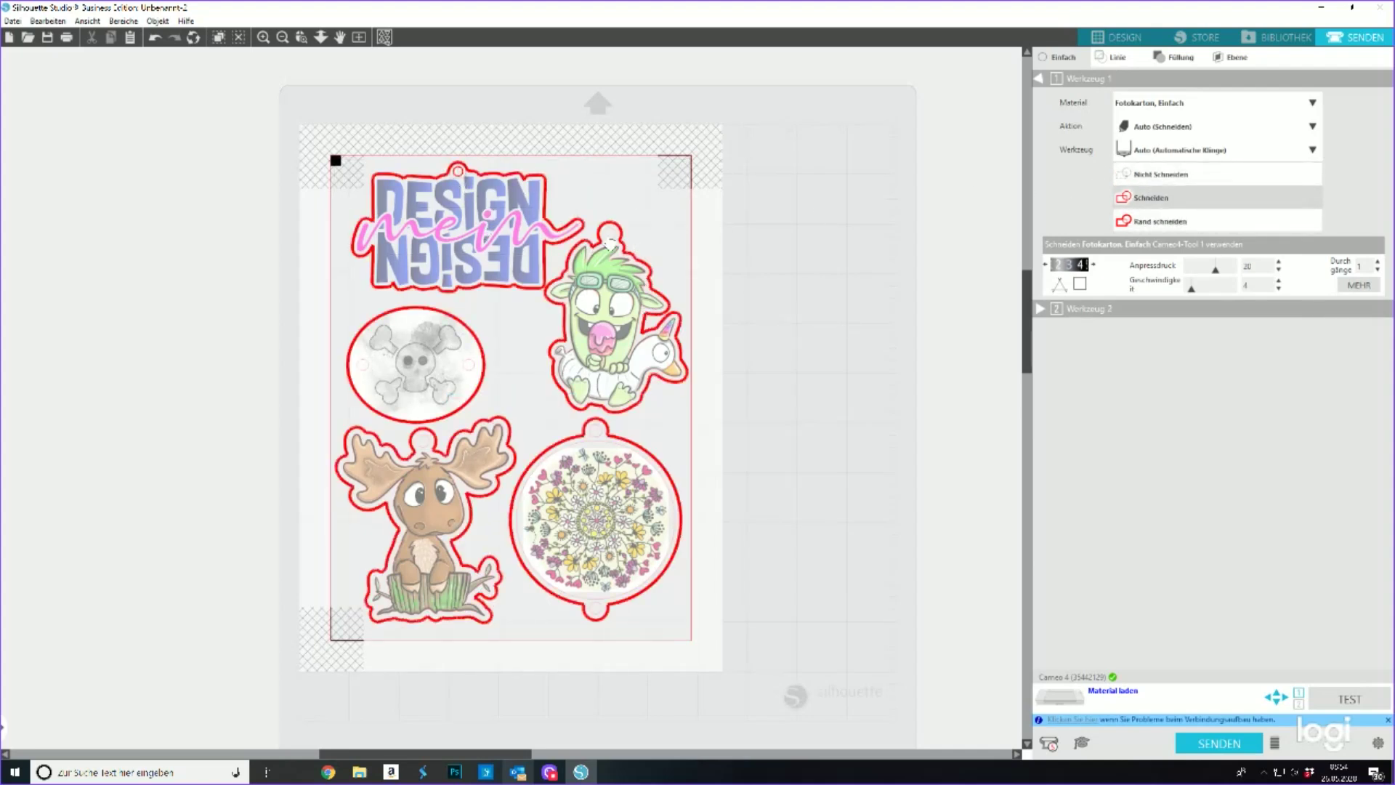
# - Ungroup the monster's cutting shapes in the design view and set its hanging hole to Schneiden in the cut setup
pyautogui.click(590, 231)
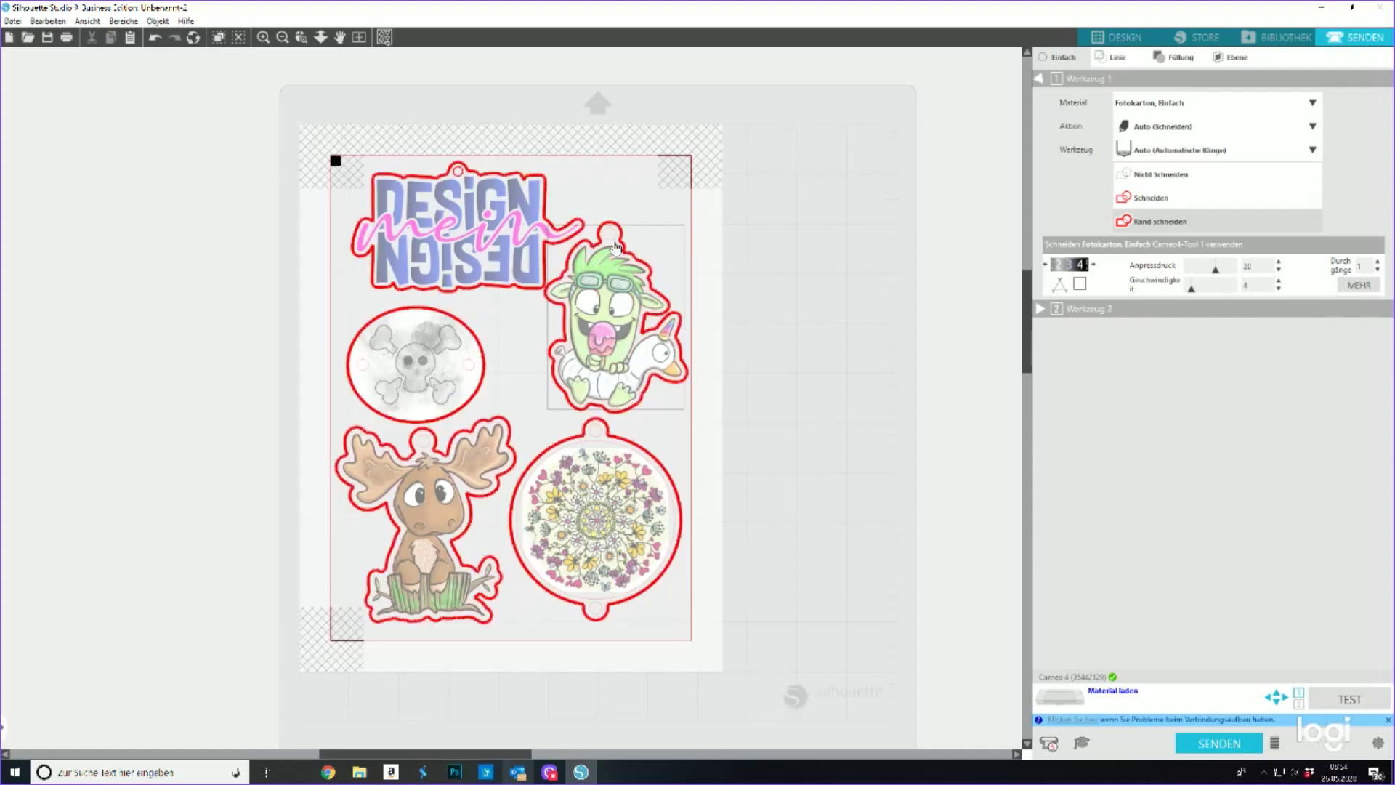
pyautogui.click(1117, 37)
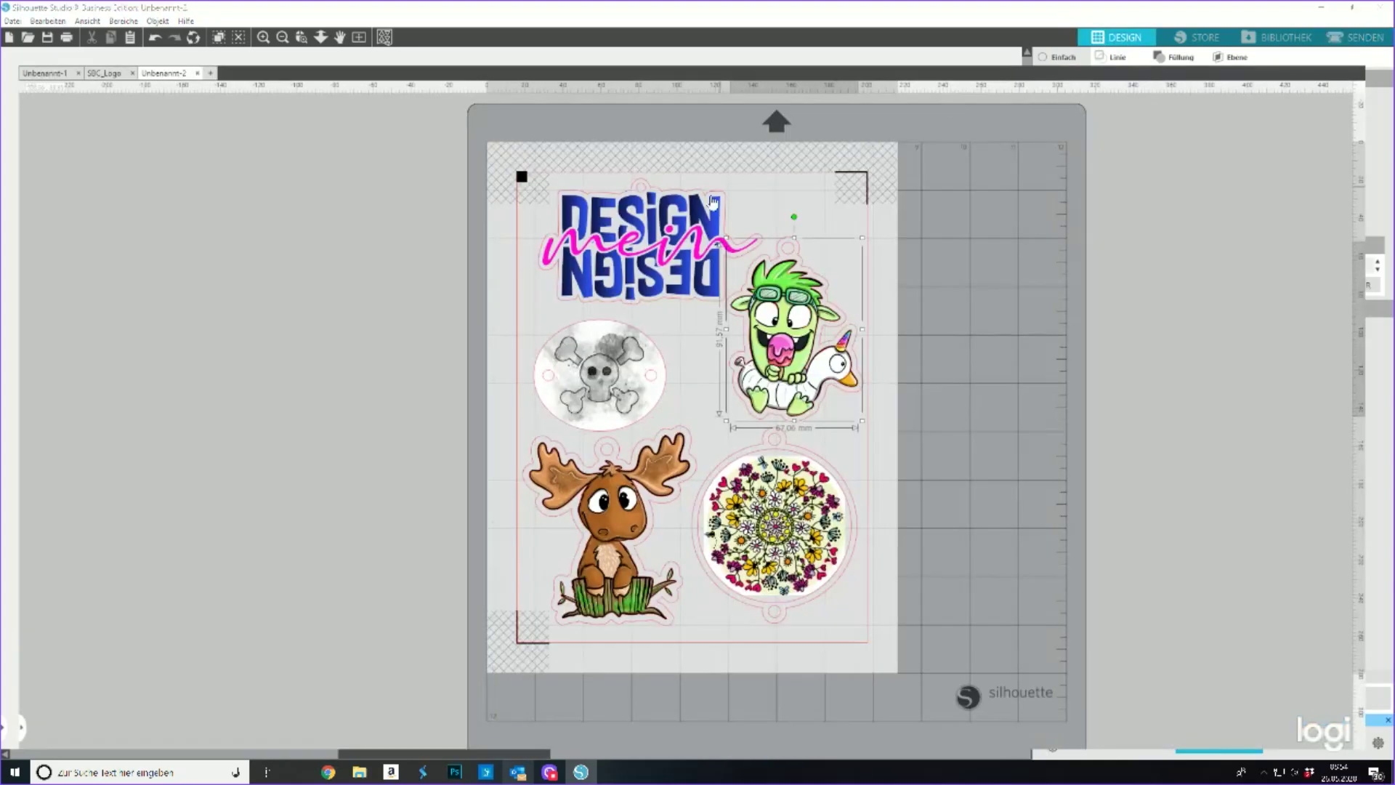
pyautogui.rightClick(794, 260)
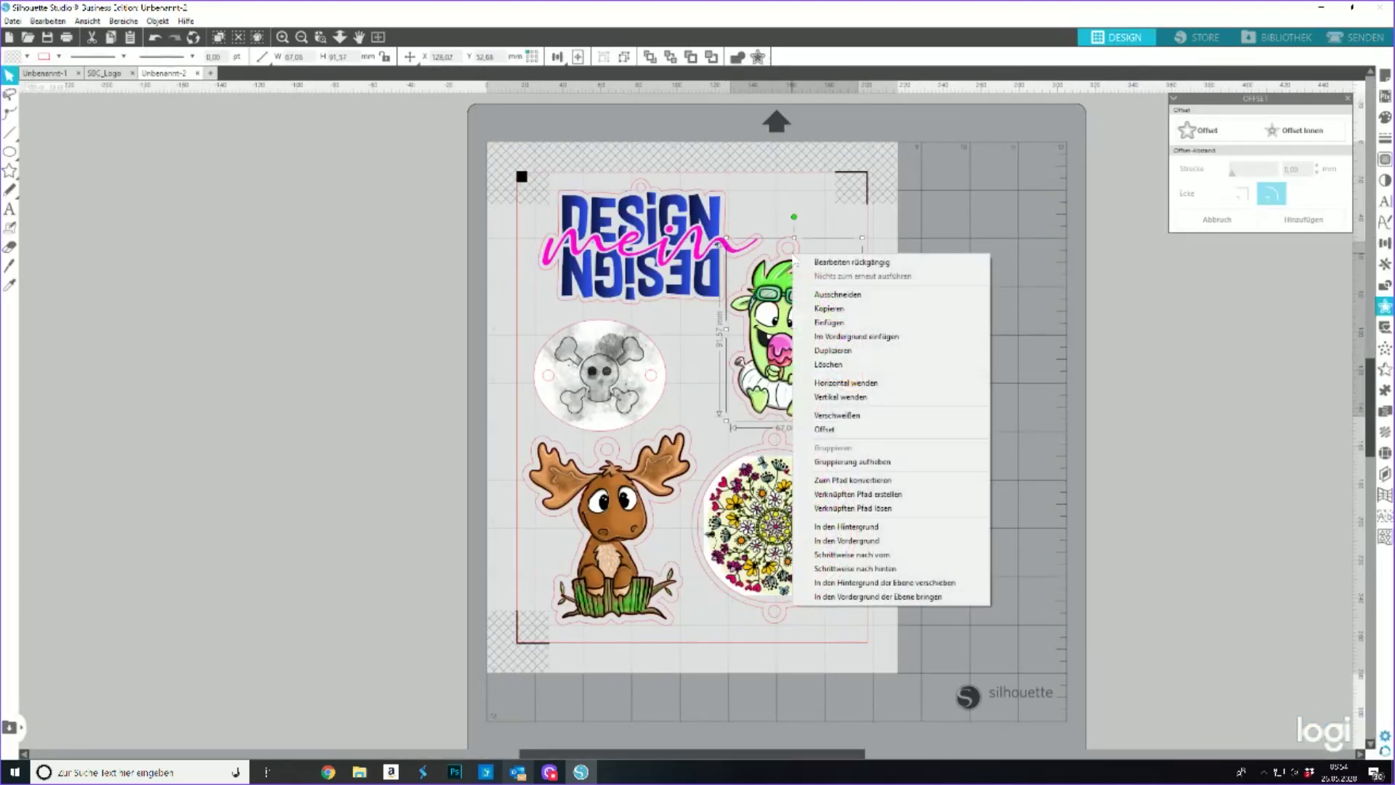
pyautogui.click(890, 482)
pyautogui.click(959, 341)
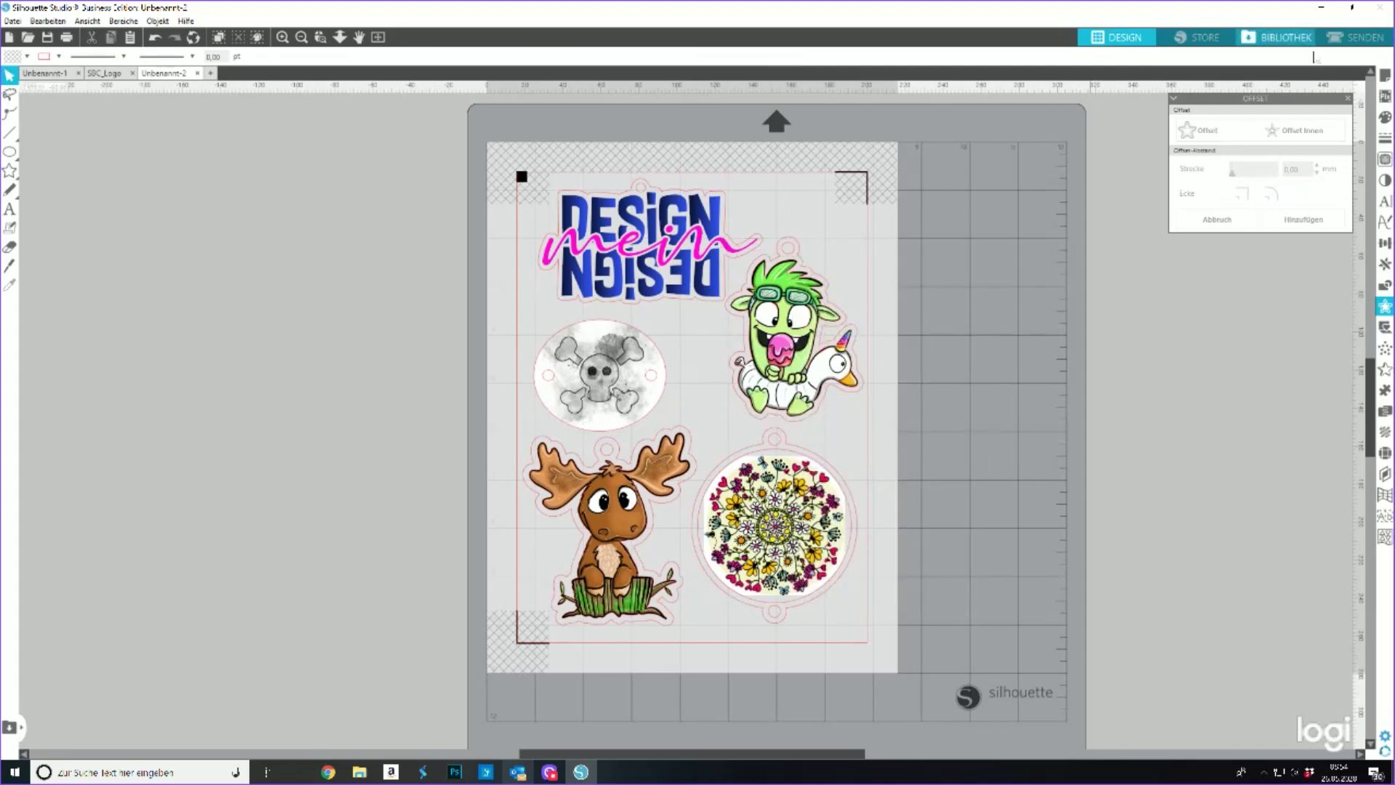
pyautogui.click(1356, 37)
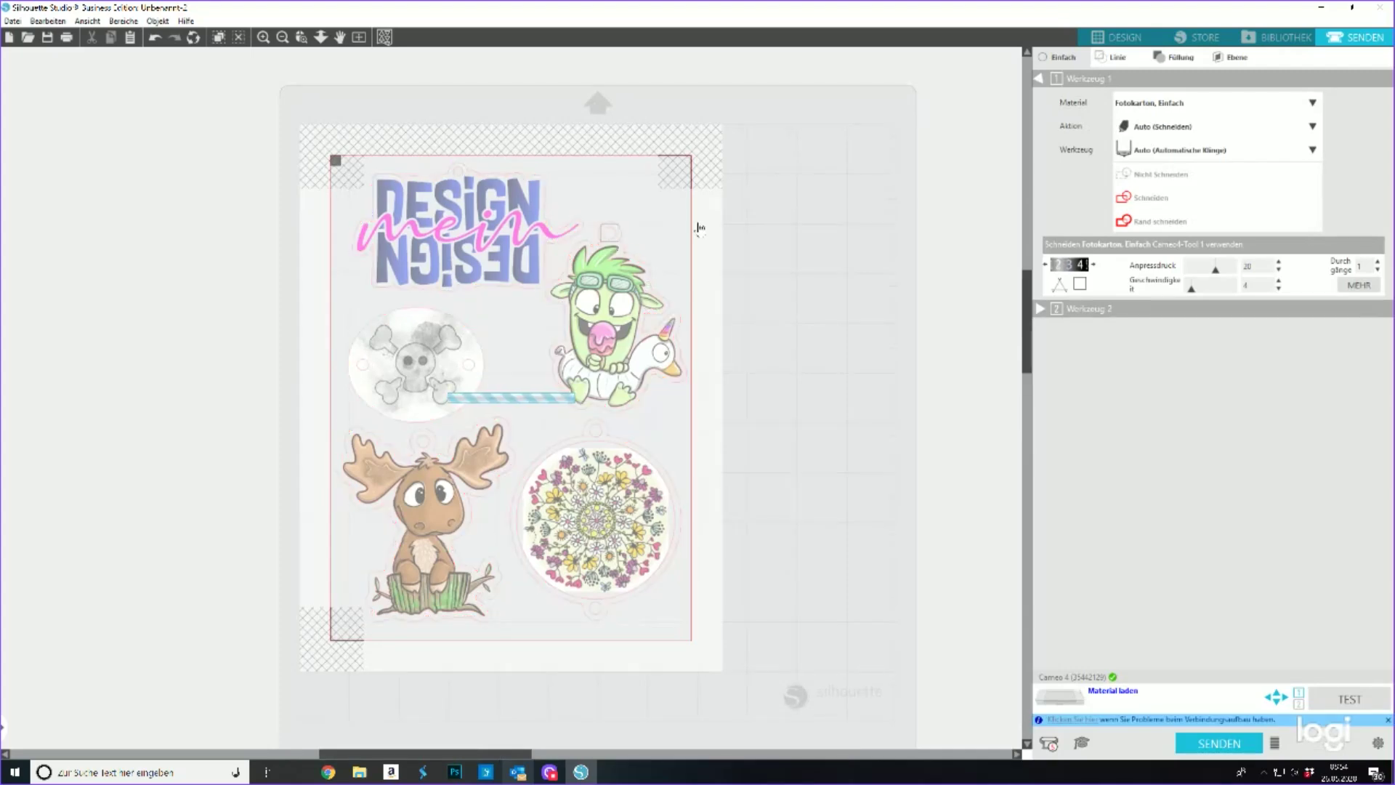
pyautogui.click(1155, 198)
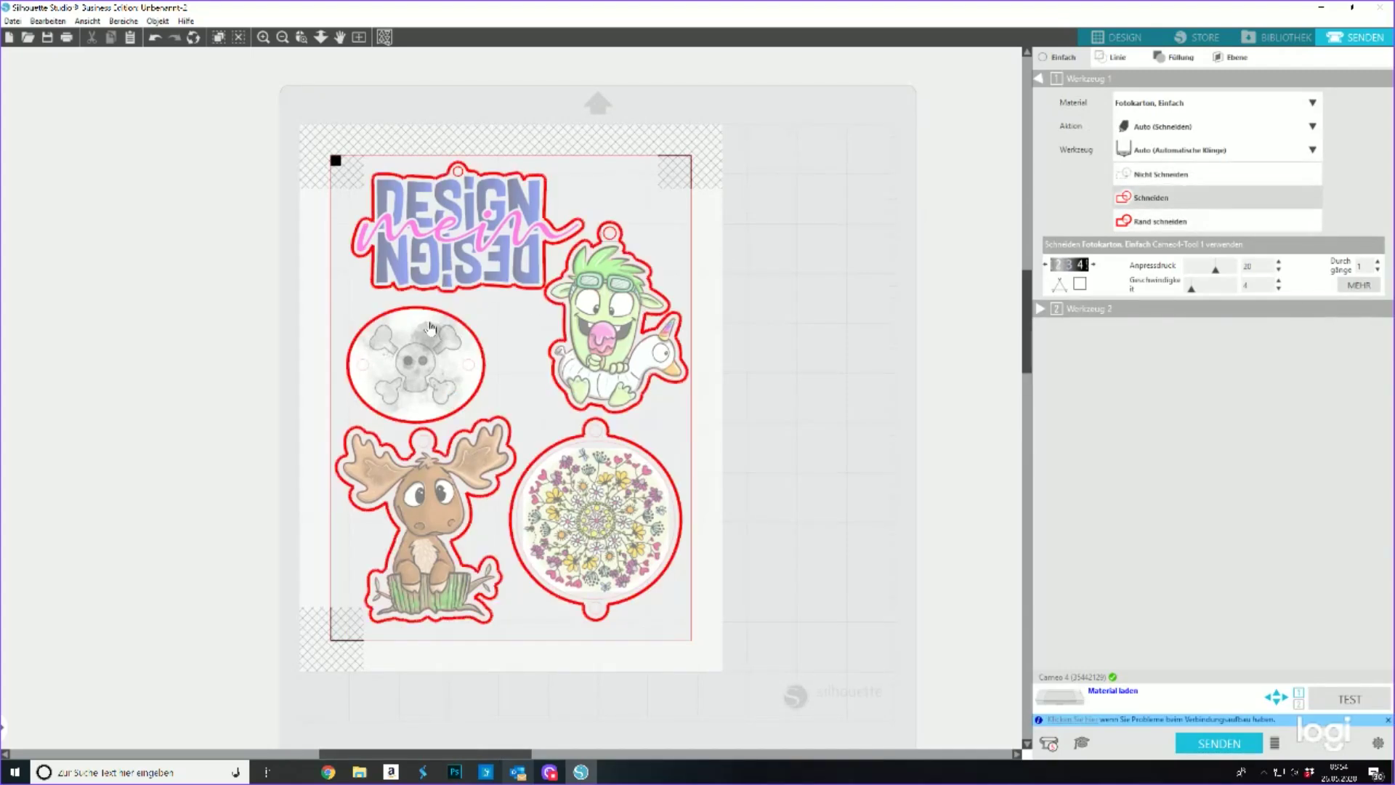
# - Ungroup the skull's cutting shapes in the design view and set both of its hanging holes to Schneiden in the cut setup
pyautogui.click(368, 377)
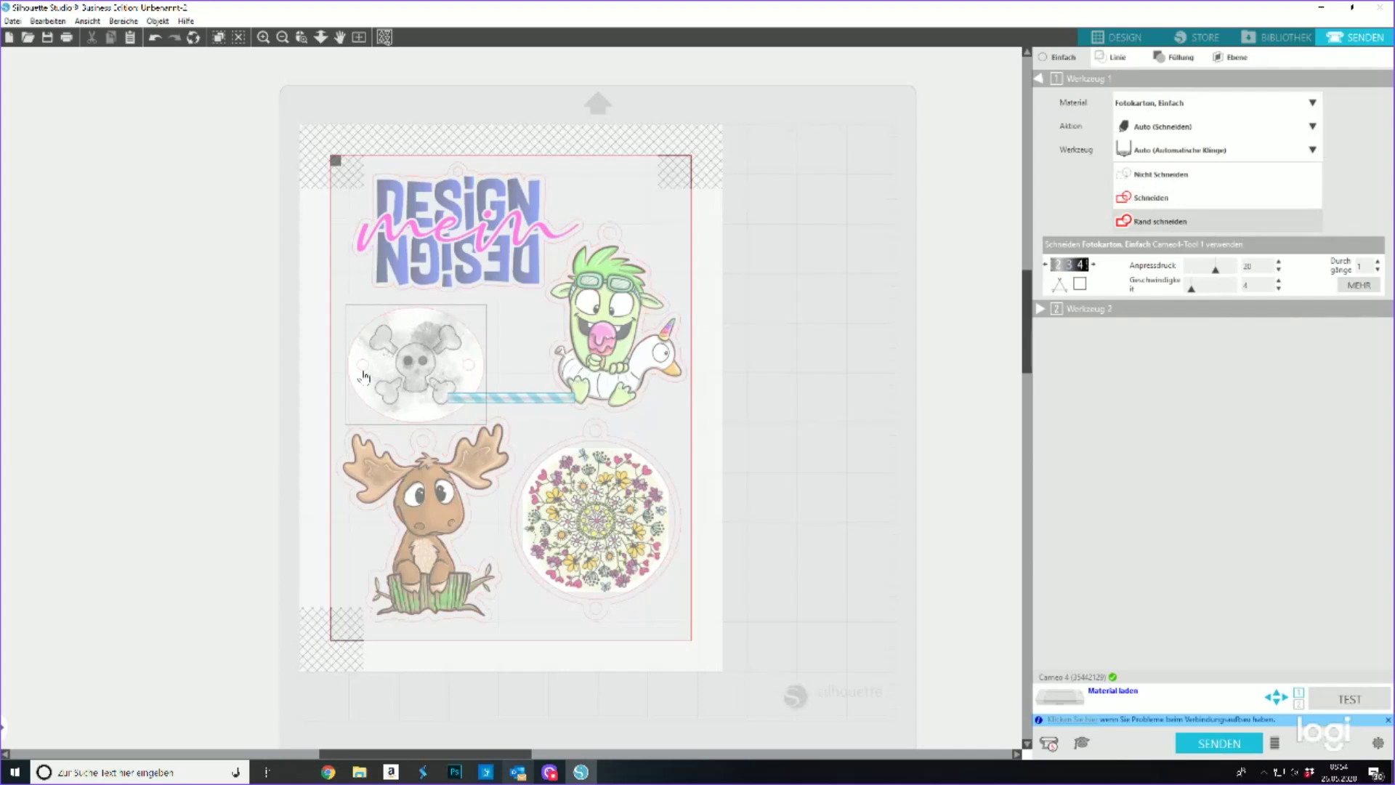
pyautogui.click(1119, 37)
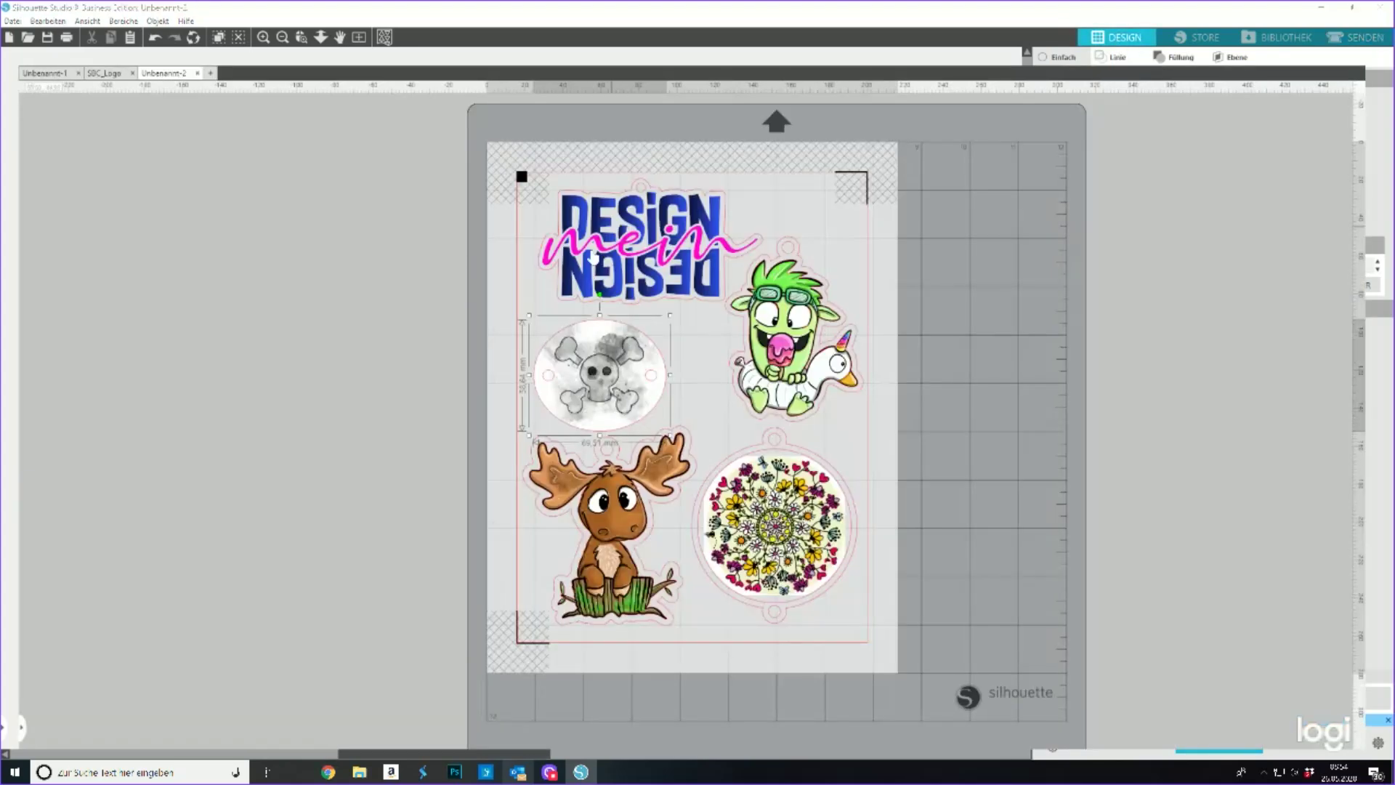
pyautogui.rightClick(552, 383)
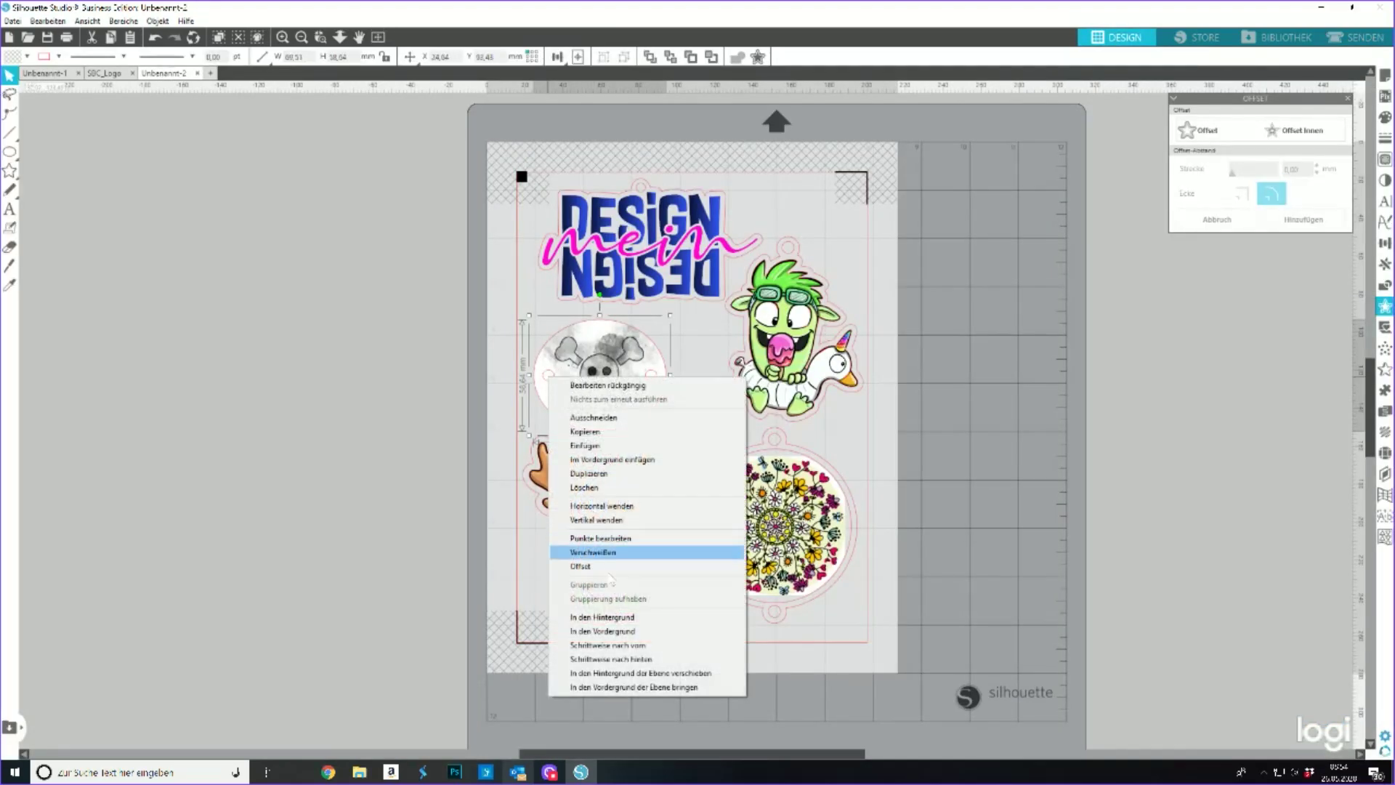
pyautogui.click(601, 539)
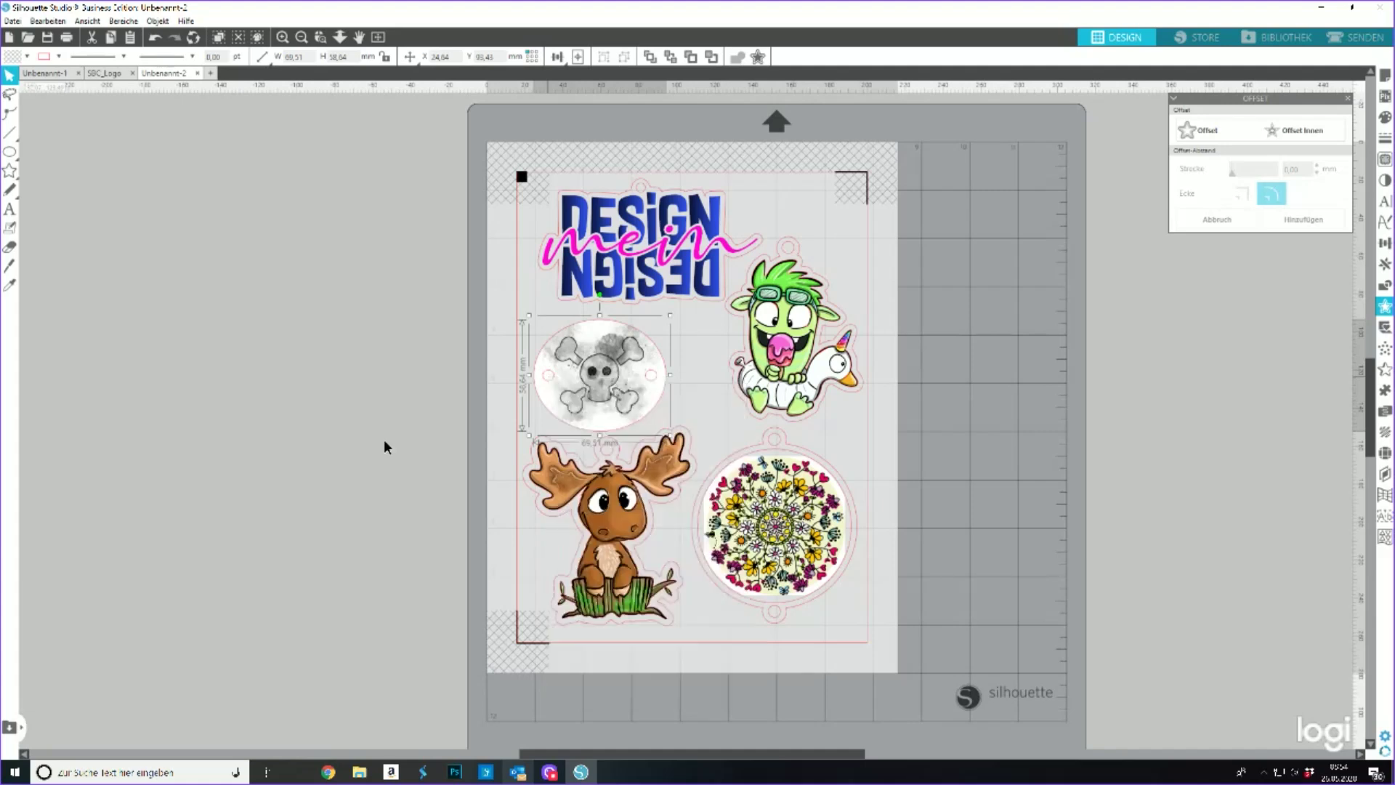
pyautogui.click(550, 390)
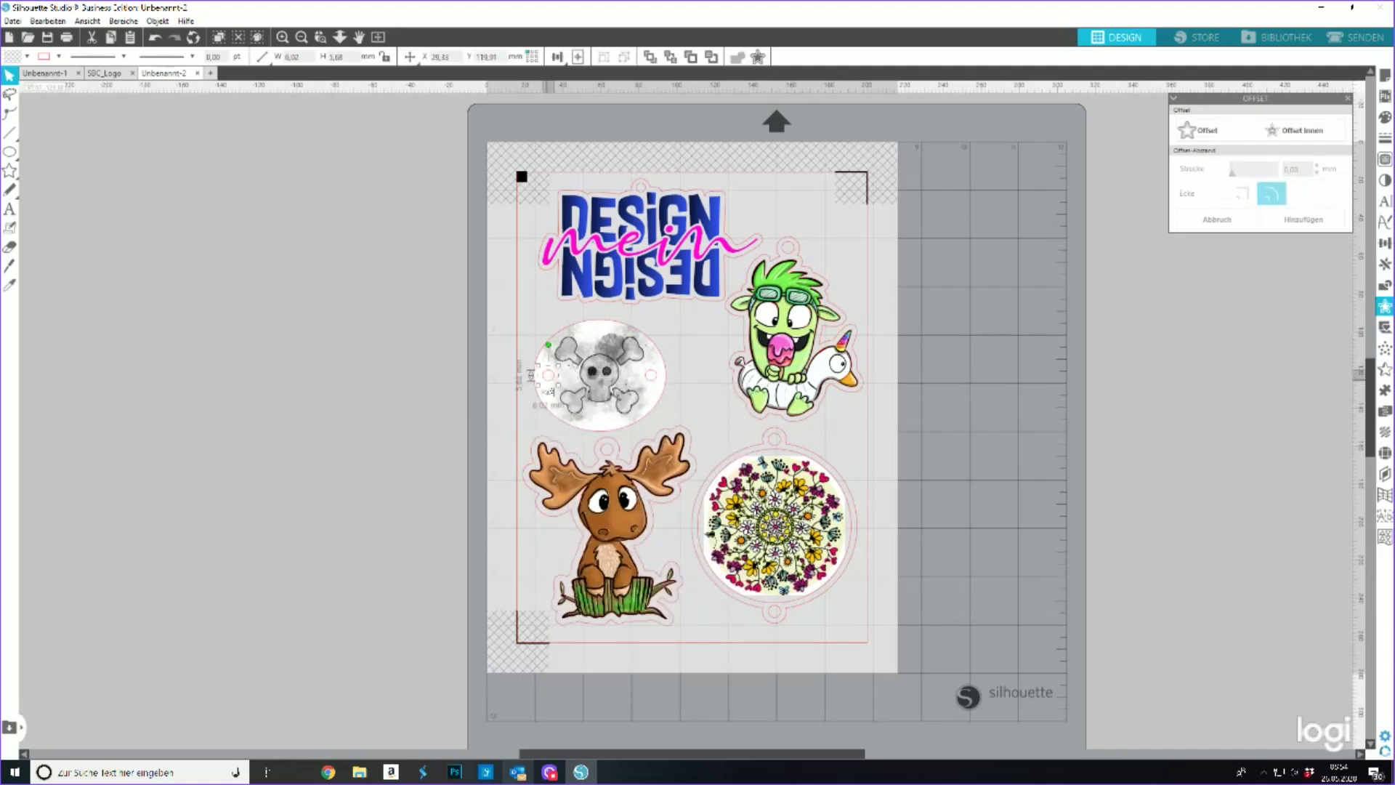
pyautogui.keyDown('shift'); pyautogui.click(650, 384); pyautogui.keyUp('shift')
pyautogui.click(1356, 37)
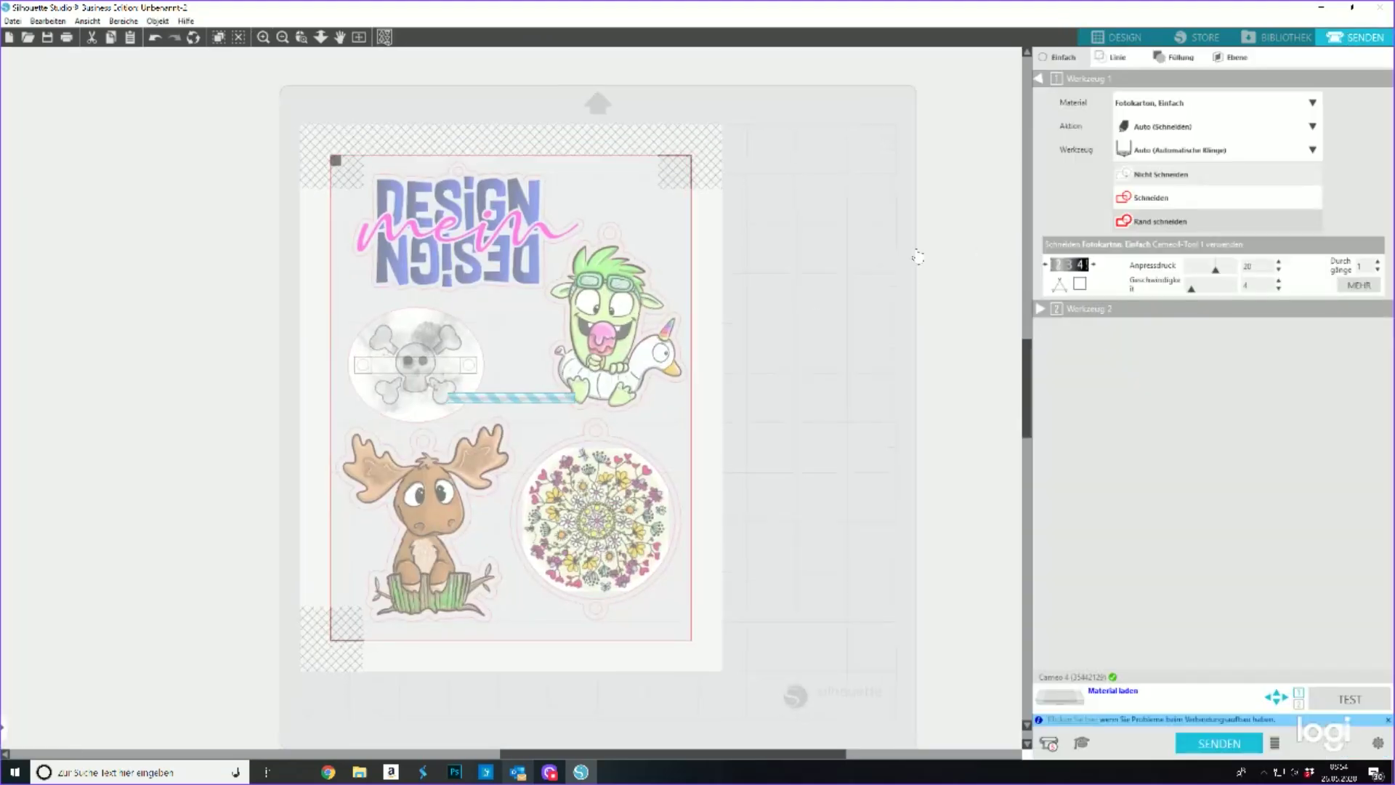
pyautogui.click(1137, 221)
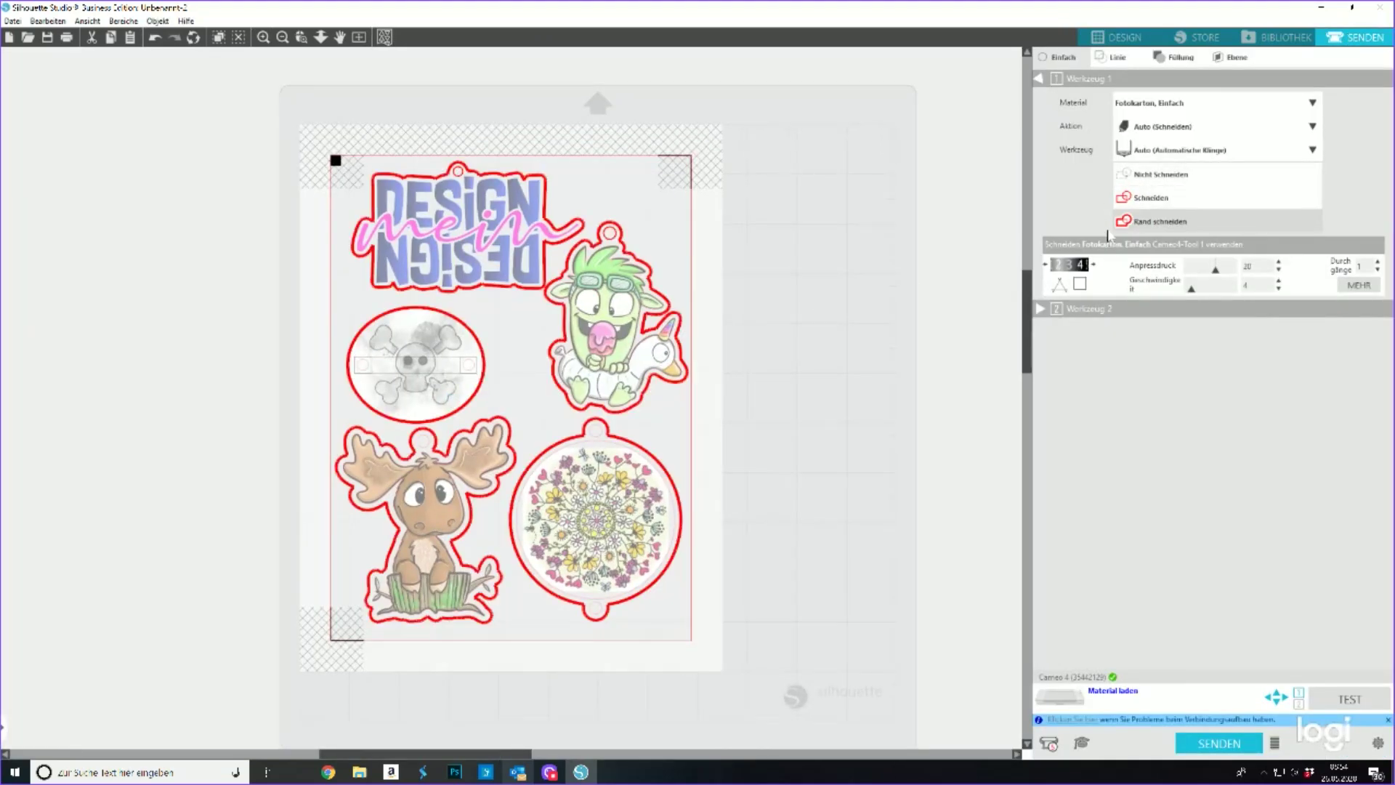
pyautogui.click(1140, 198)
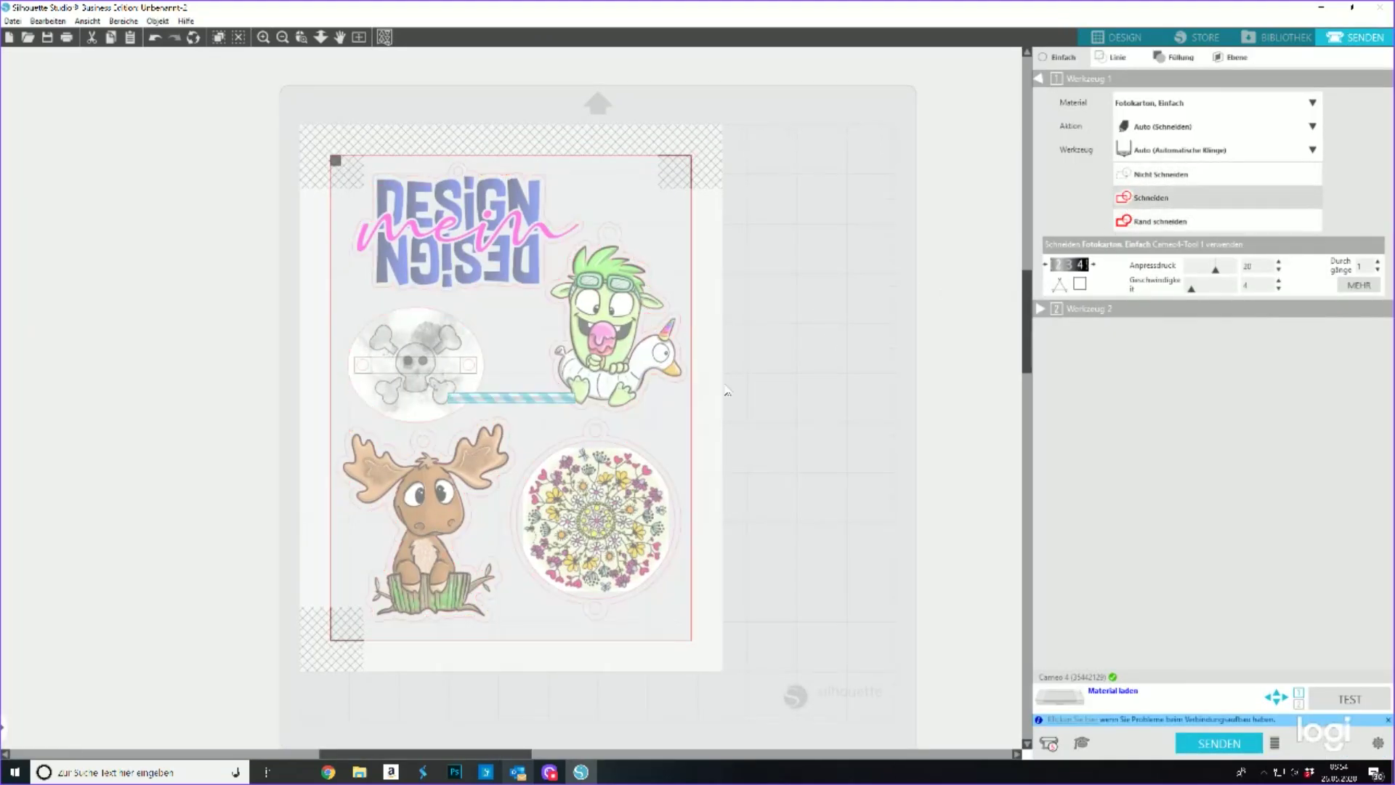
# - Set the moose's hanging hole to Schneiden, and ungroup the mandala and its hanging holes in the design view
pyautogui.click(419, 450)
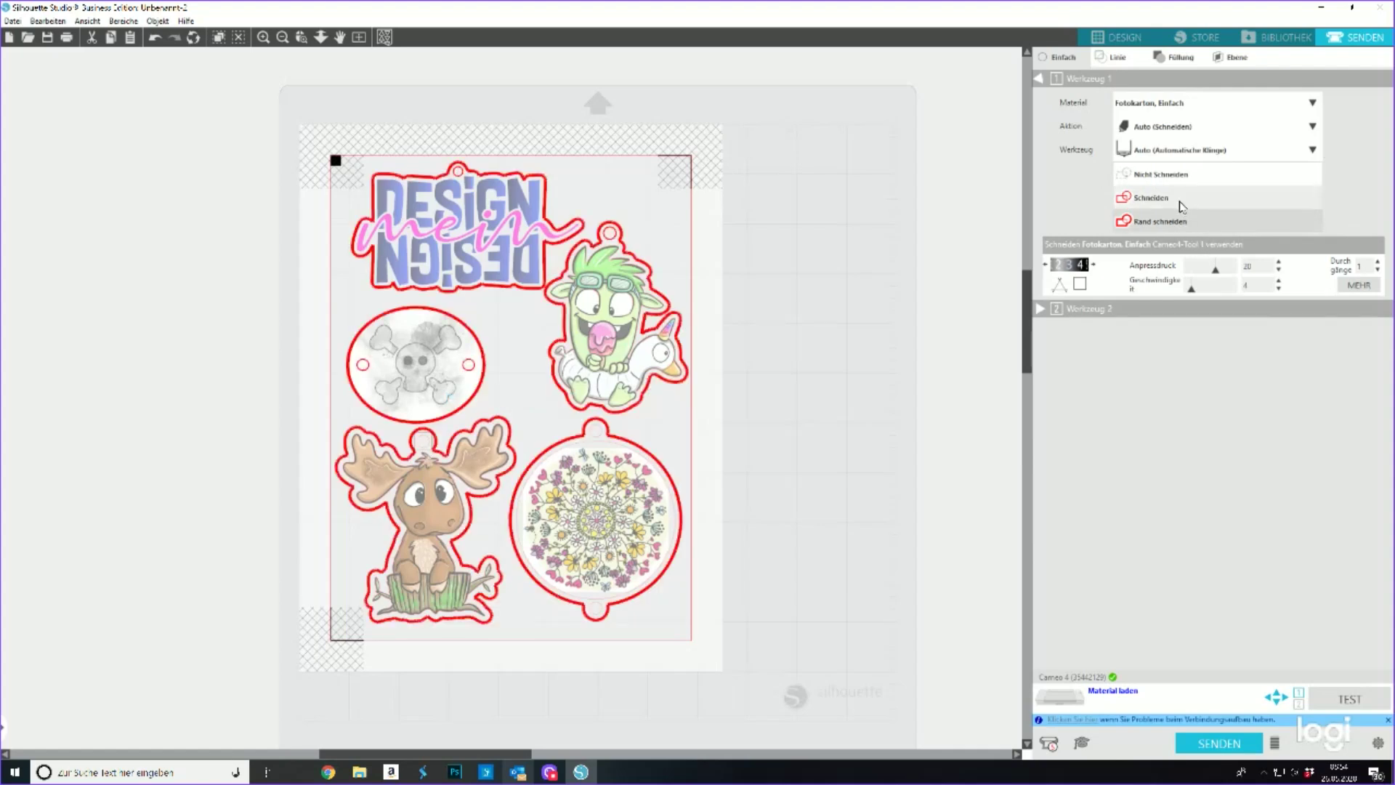
pyautogui.click(600, 440)
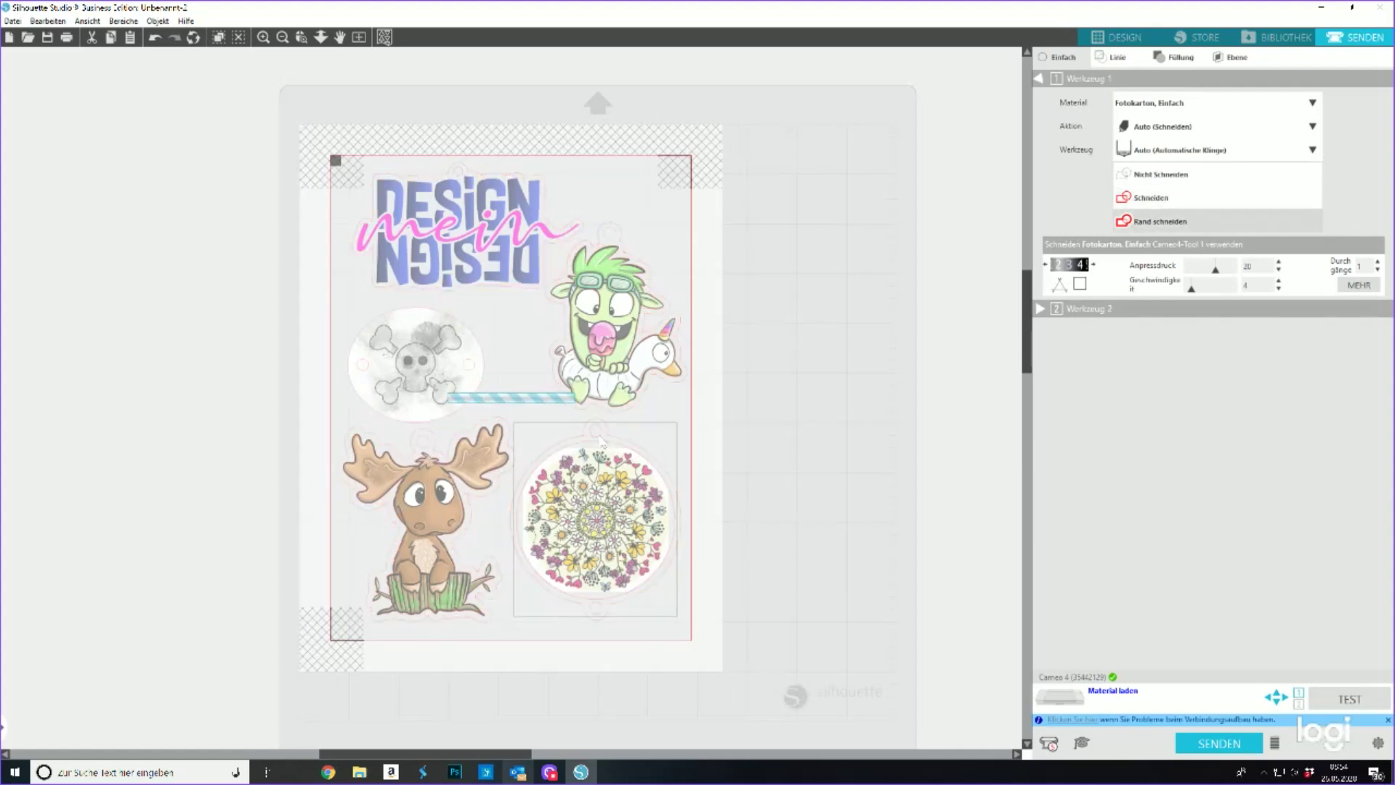
pyautogui.click(1119, 37)
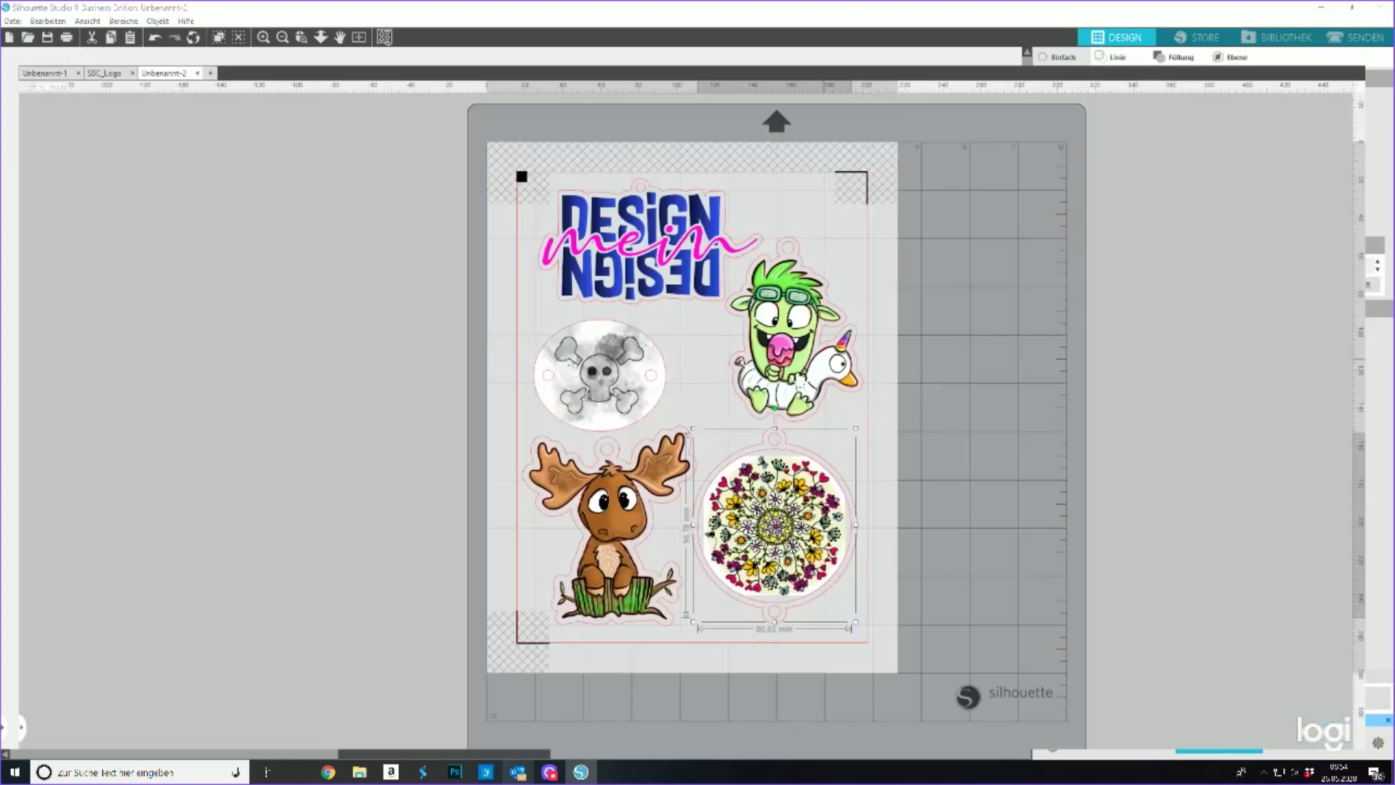
pyautogui.rightClick(775, 441)
pyautogui.click(792, 298)
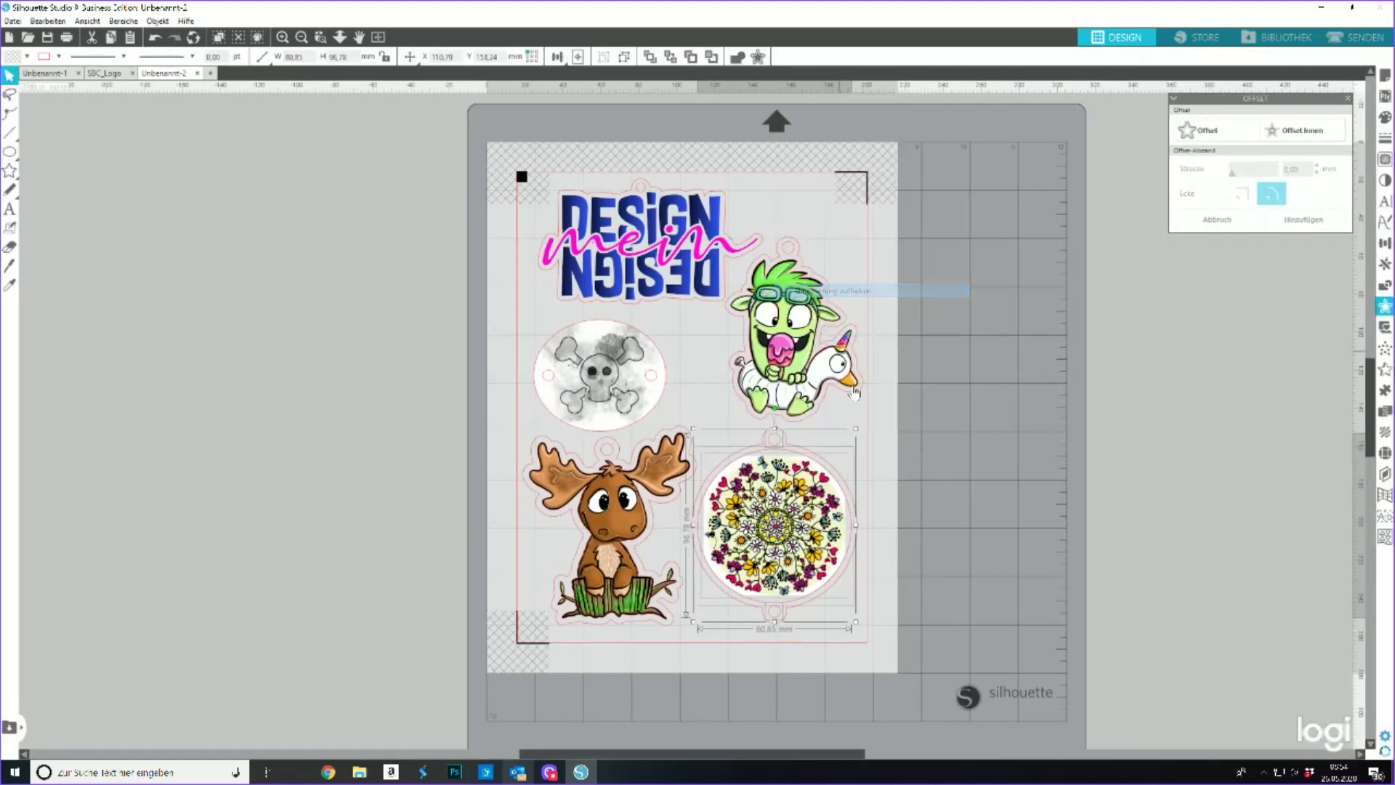
# - Select both hanging holes of the mandala in the design view and set them to Schneiden in the cut setup
pyautogui.click(775, 439)
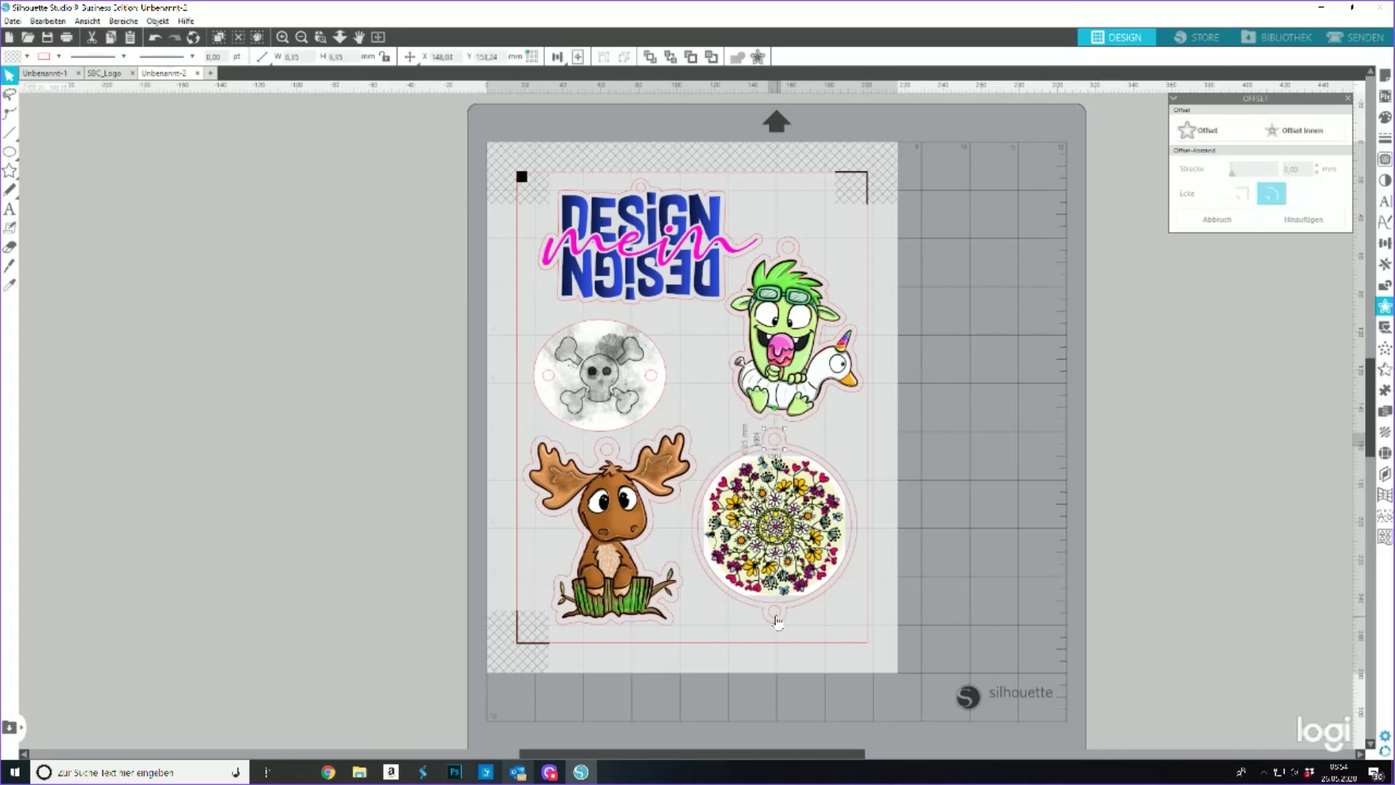
pyautogui.moveTo(779, 623); pyautogui.dragTo(783, 604)
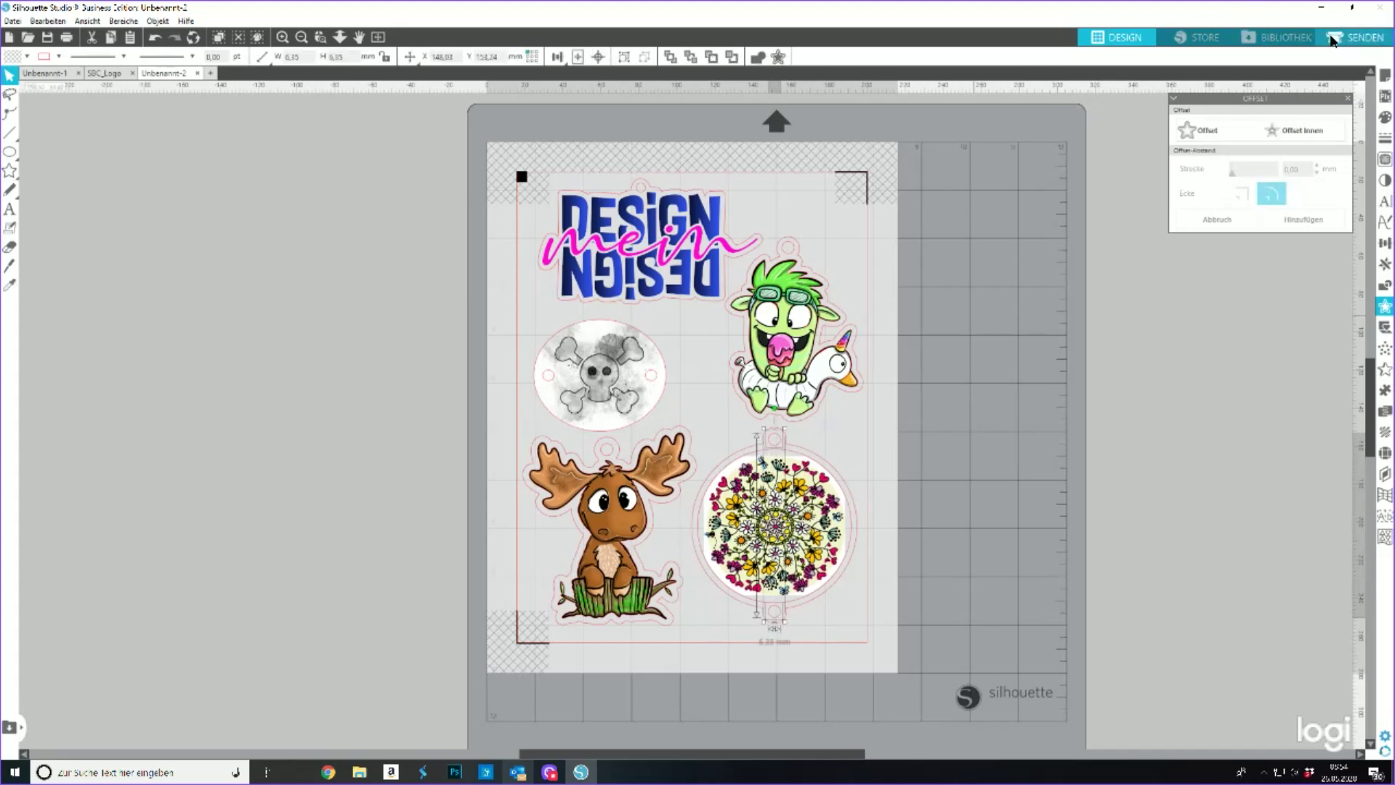
pyautogui.click(1356, 37)
pyautogui.click(1150, 203)
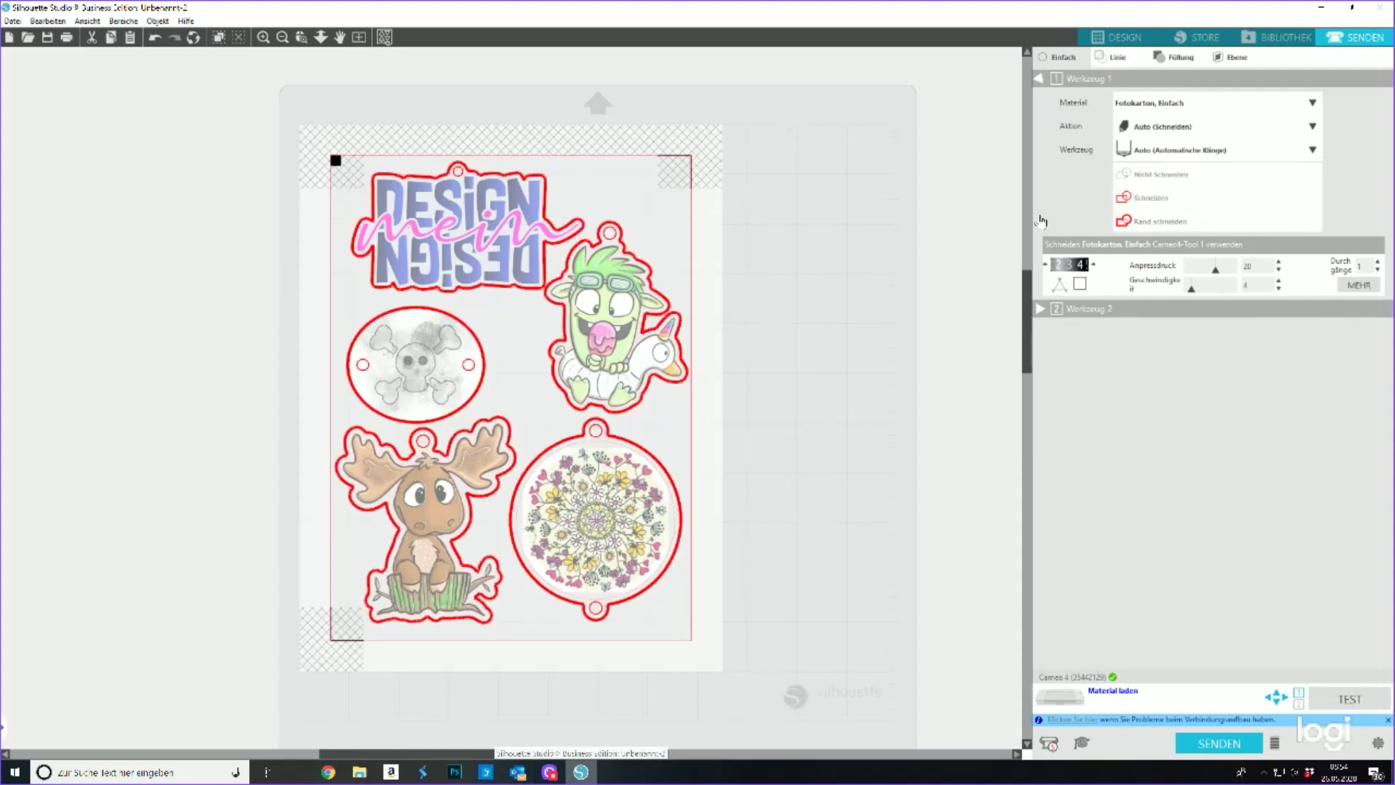
# - Search the cutting materials for "schru" and set tool 1's material to Schrumpffolie / Shrink Plastic
pyautogui.click(1180, 111)
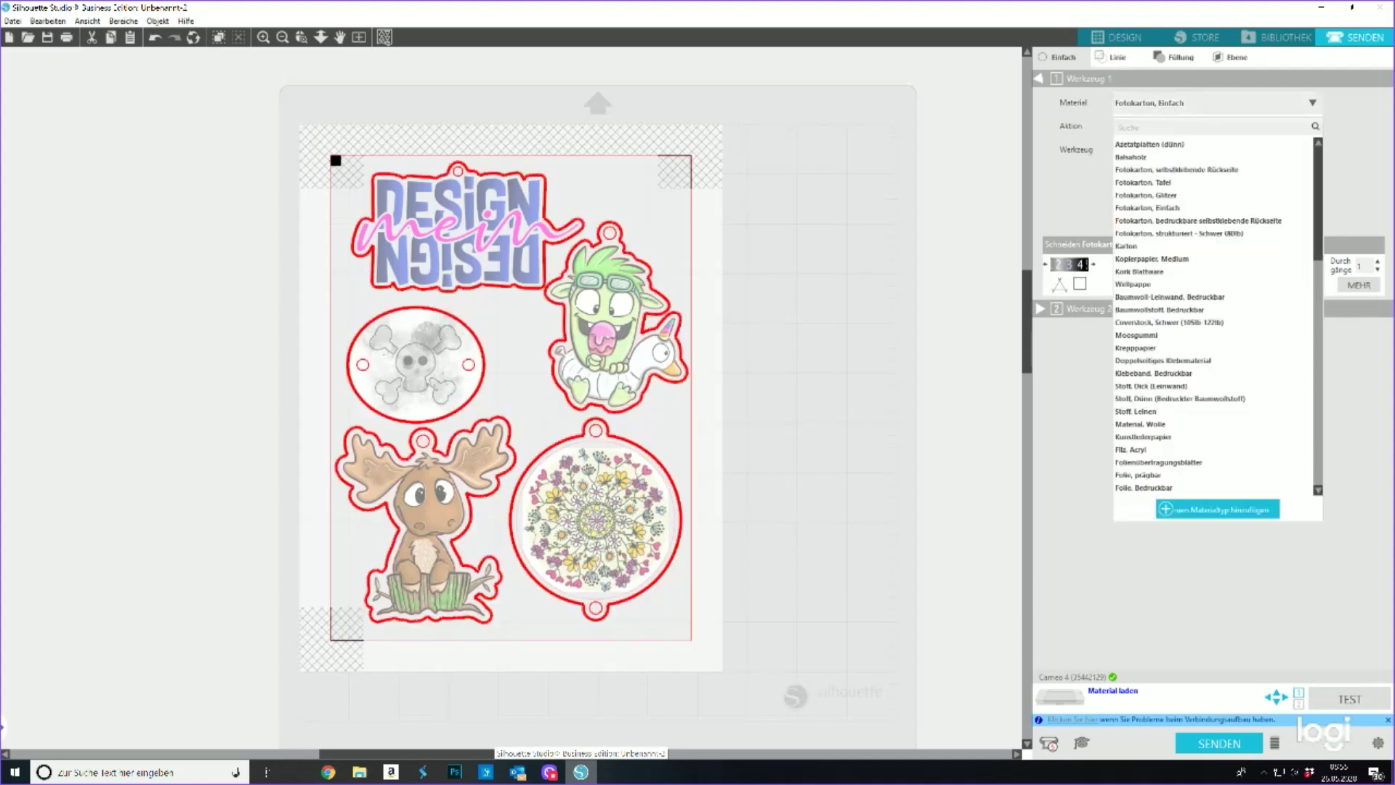
pyautogui.write('schru')
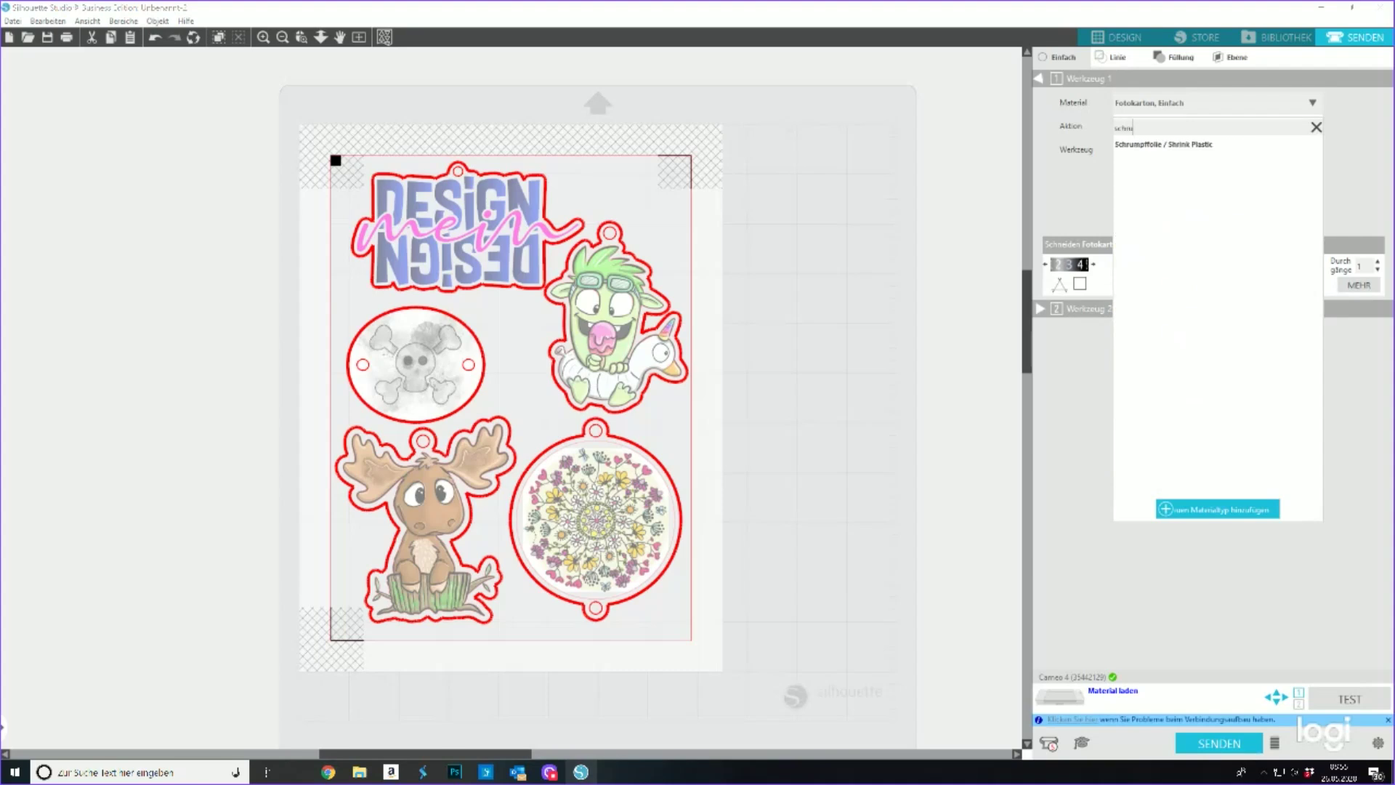
pyautogui.click(1249, 49)
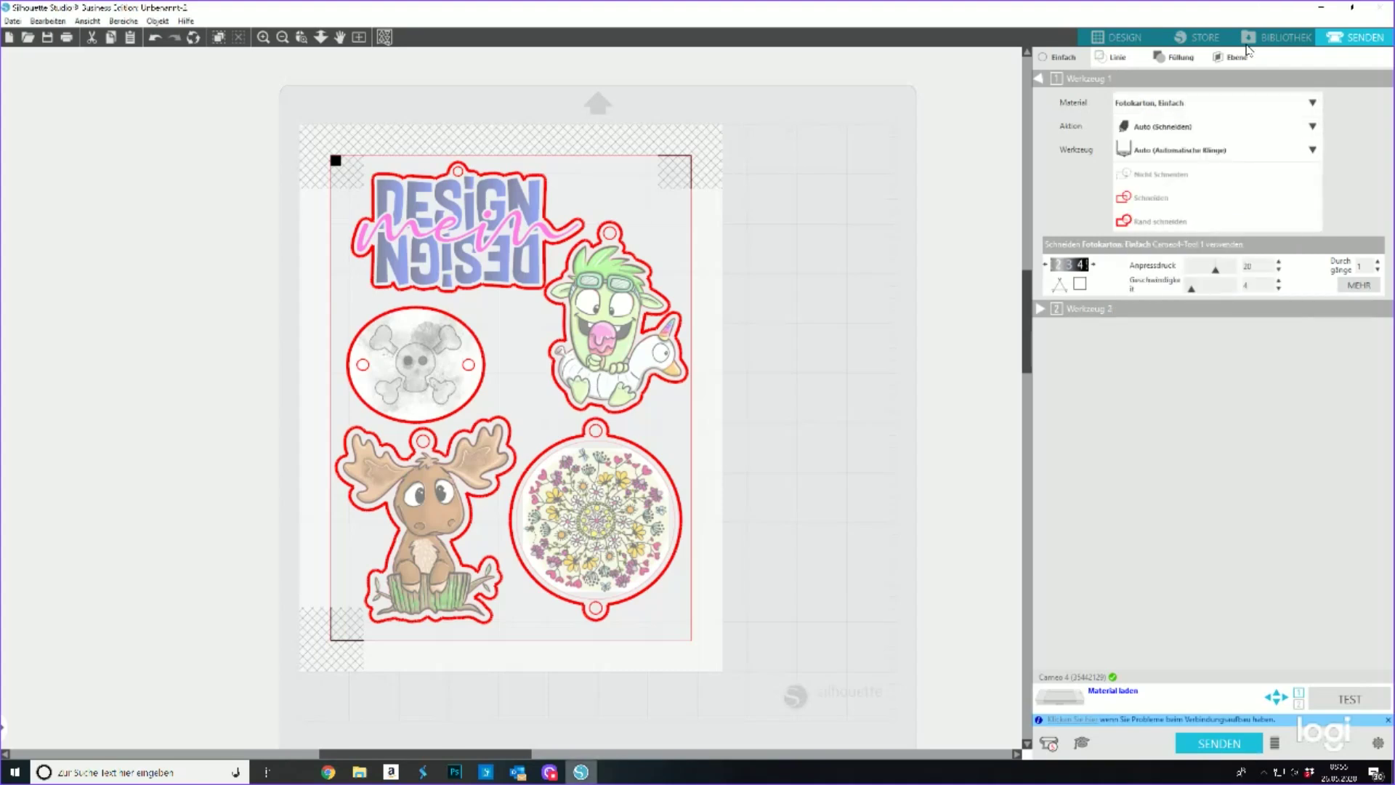
pyautogui.click(1146, 105)
pyautogui.click(1155, 146)
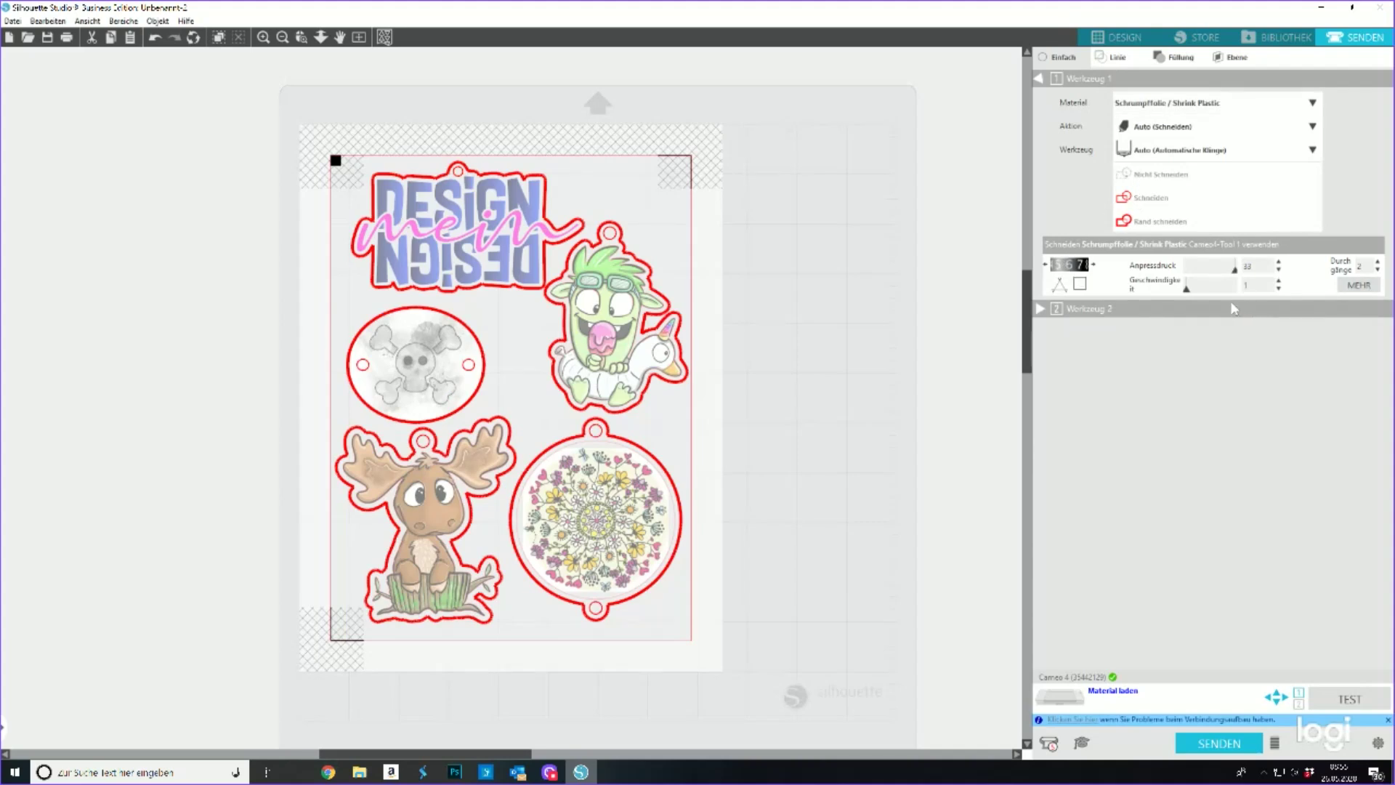
# - Set the shrink plastic cut to 3 passes and send the job to the cutter
pyautogui.click(1378, 265)
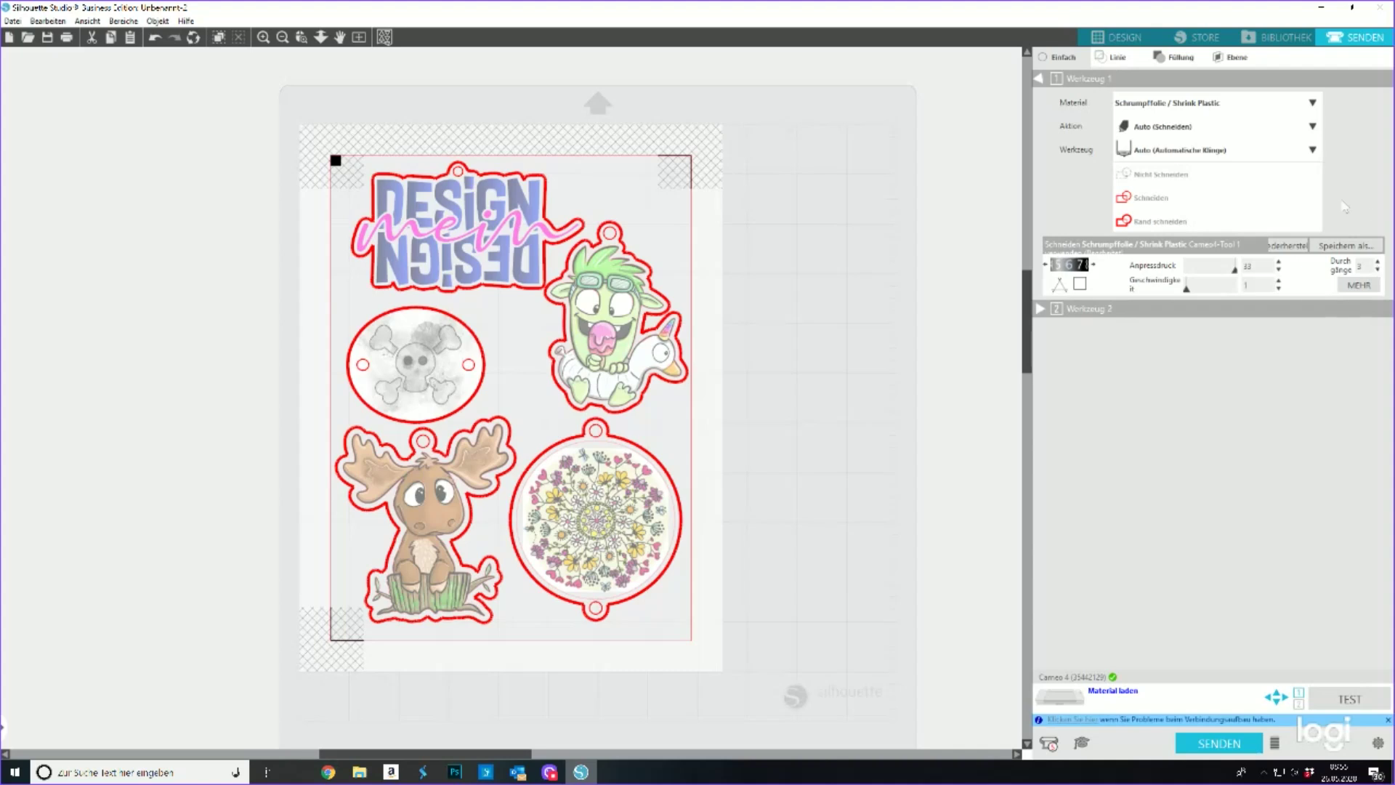
pyautogui.click(1217, 742)
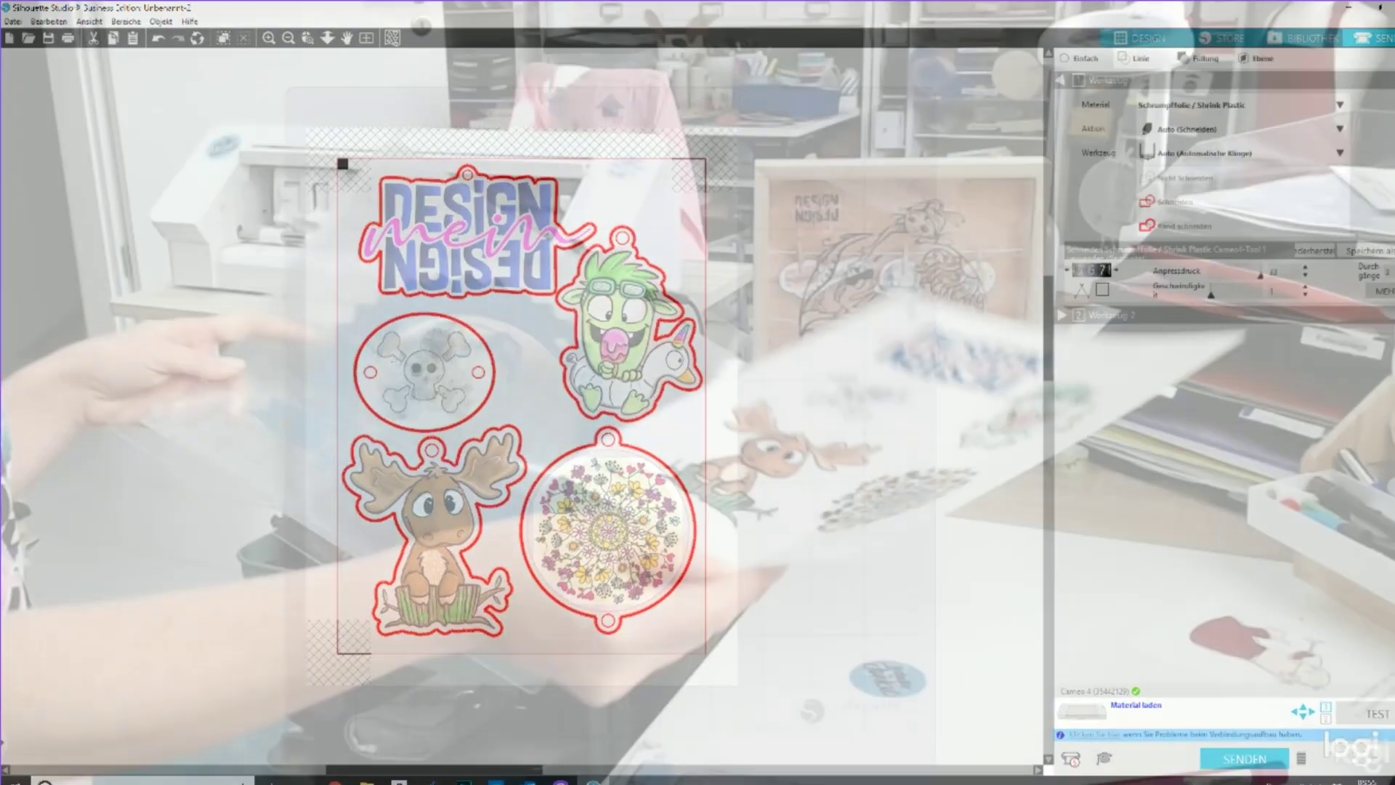